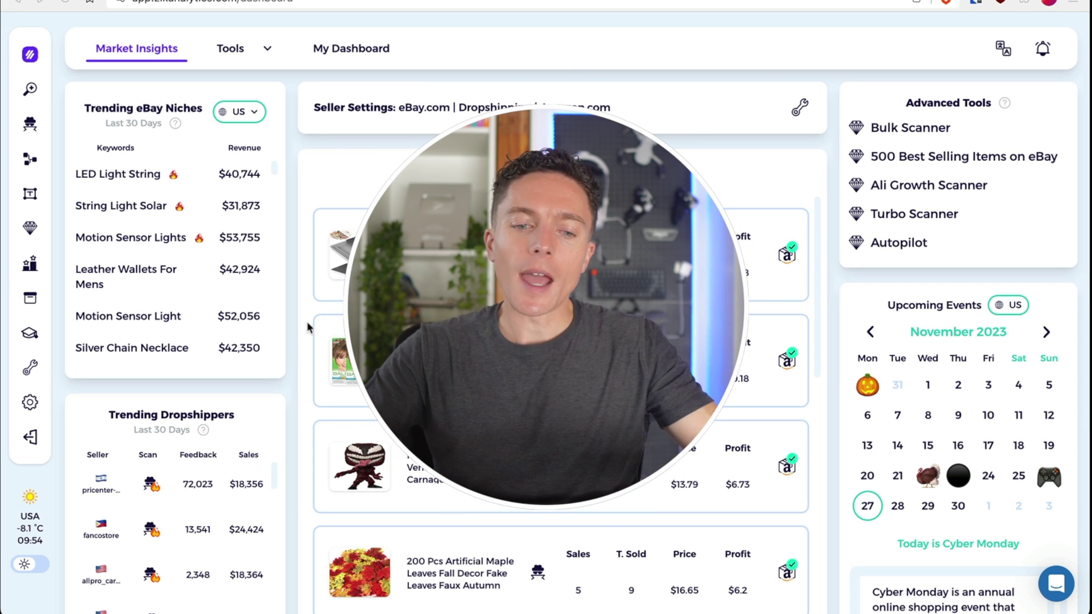
Browse the 7-day trending eBay products down to 200 Pcs Artificial Maple Leaves at $16.65
scroll(274, 343, "down", 2)
scroll(261, 287, "up", 2)
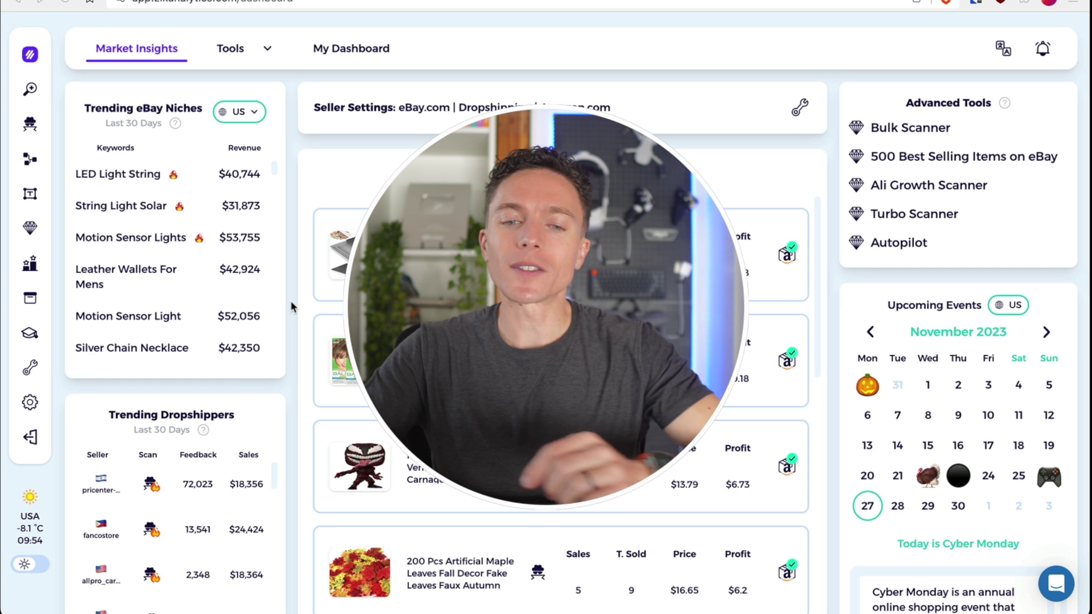
scroll(290, 307, "down", 2)
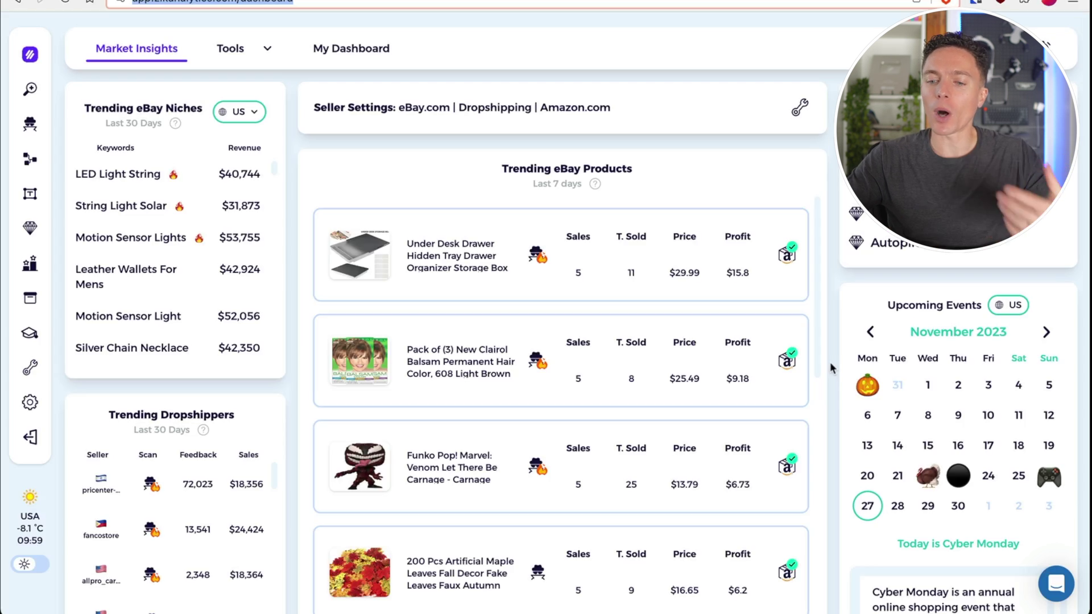
scroll(829, 364, "down", 3)
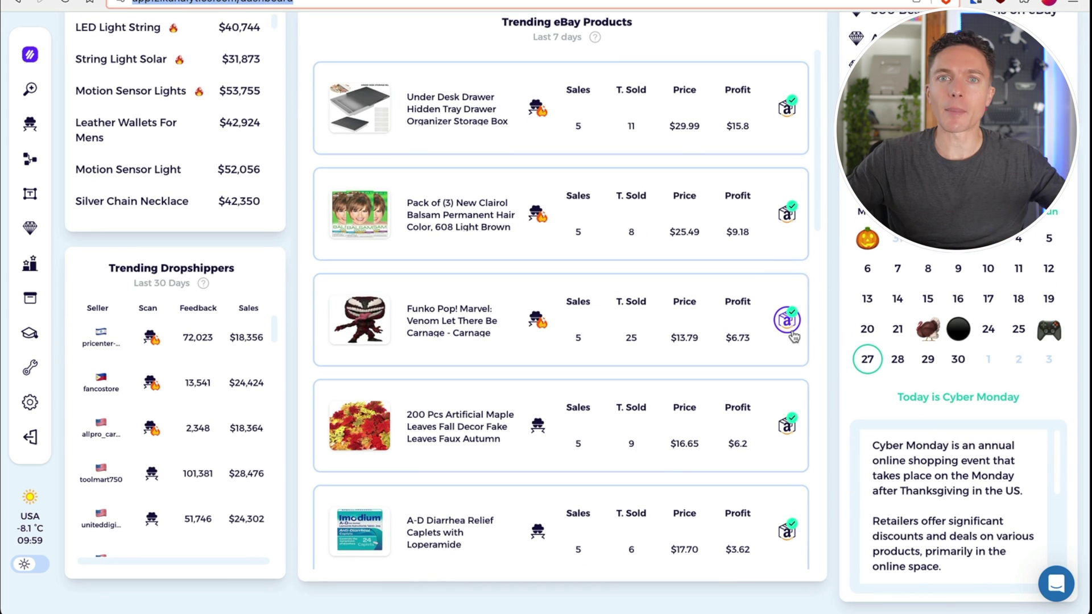
scroll(776, 339, "up", 3)
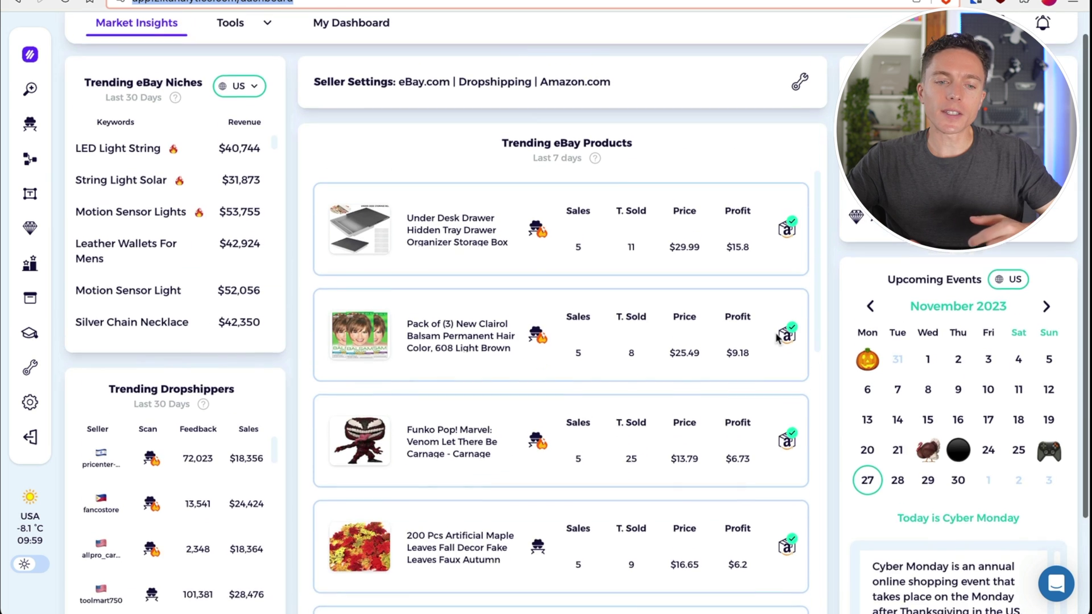
scroll(776, 339, "down", 2)
scroll(776, 338, "up", 1)
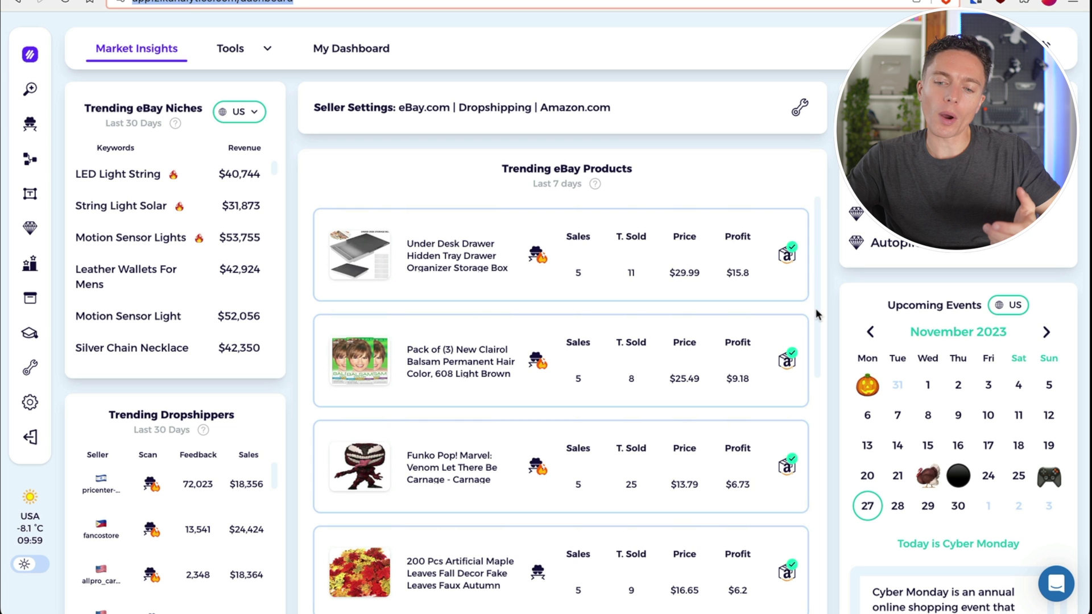
scroll(815, 314, "down", 1)
scroll(815, 322, "down", 1)
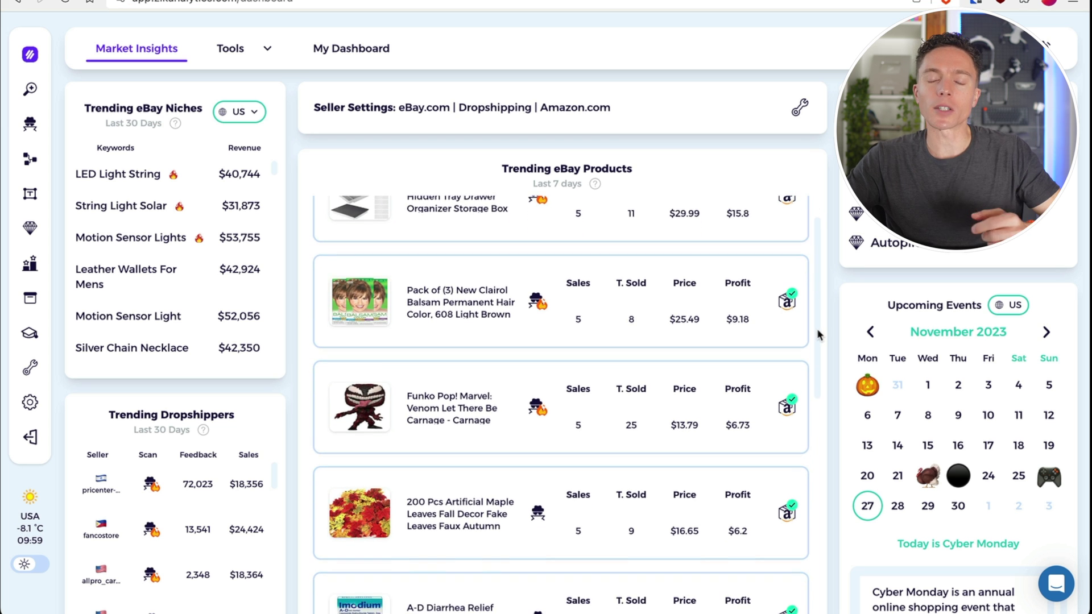
scroll(817, 367, "down", 3)
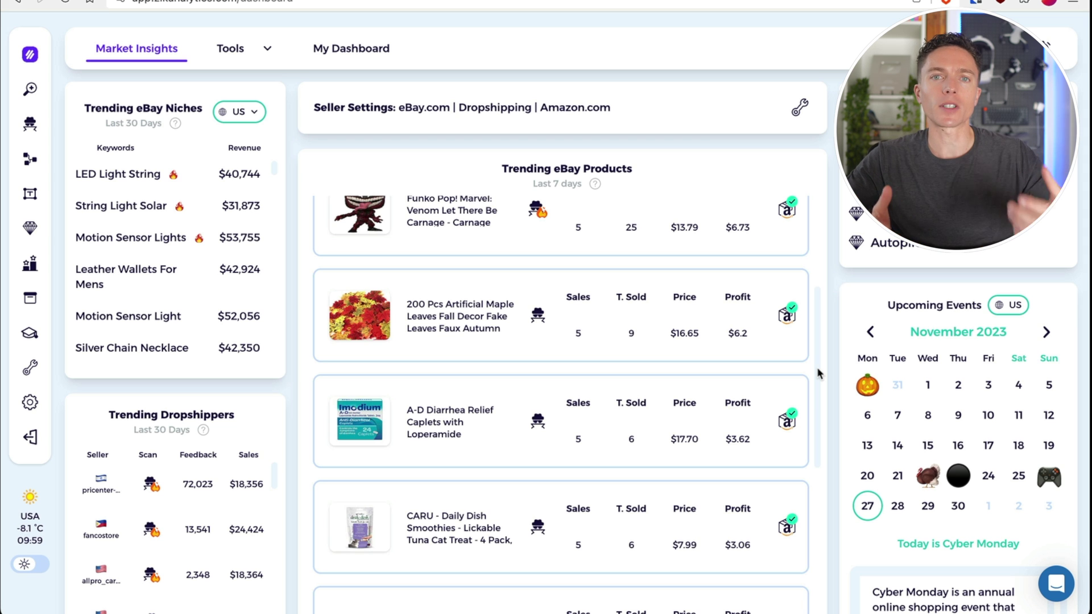
scroll(816, 365, "down", 1)
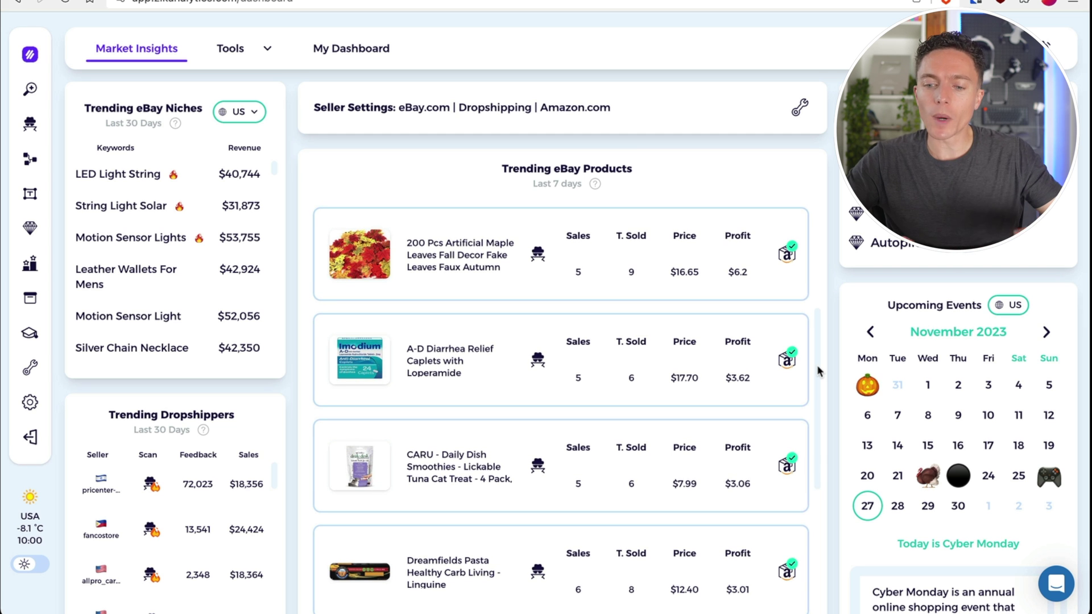
scroll(817, 371, "down", 3)
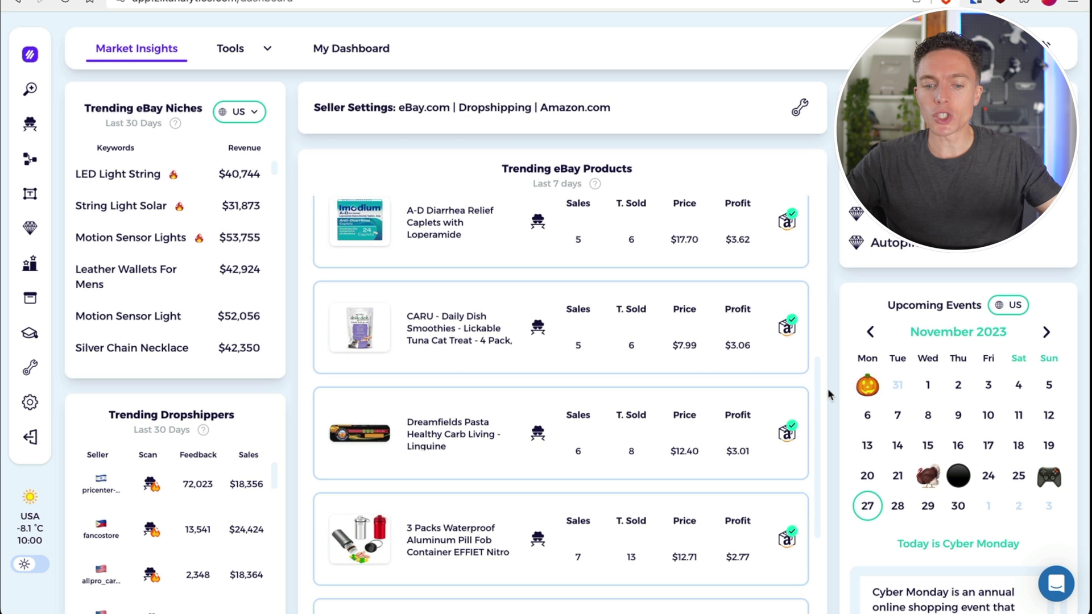
scroll(827, 387, "down", 2)
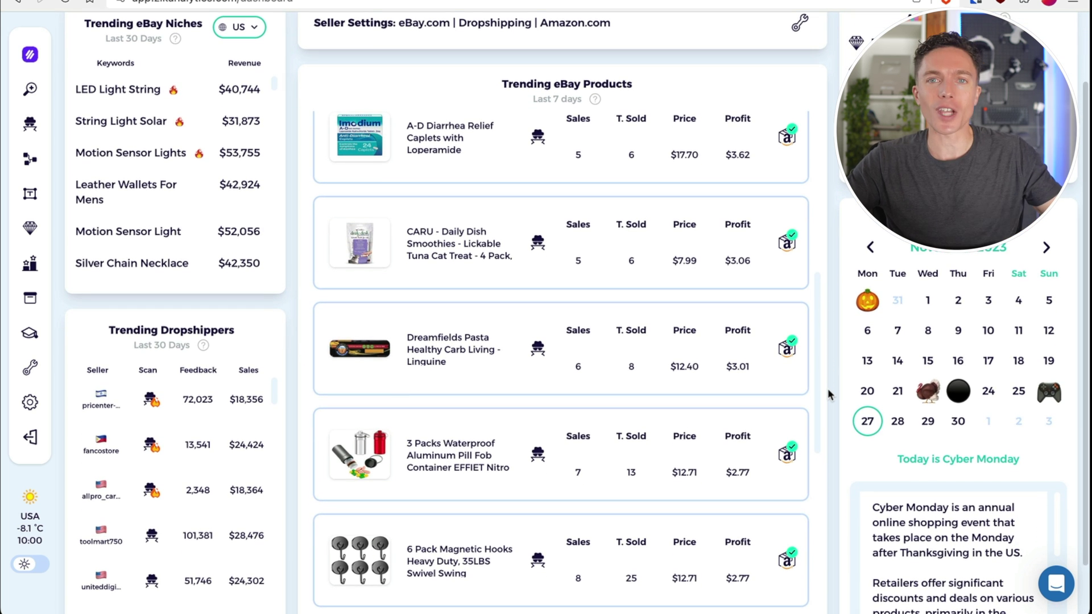
scroll(828, 388, "down", 1)
scroll(827, 388, "up", 3)
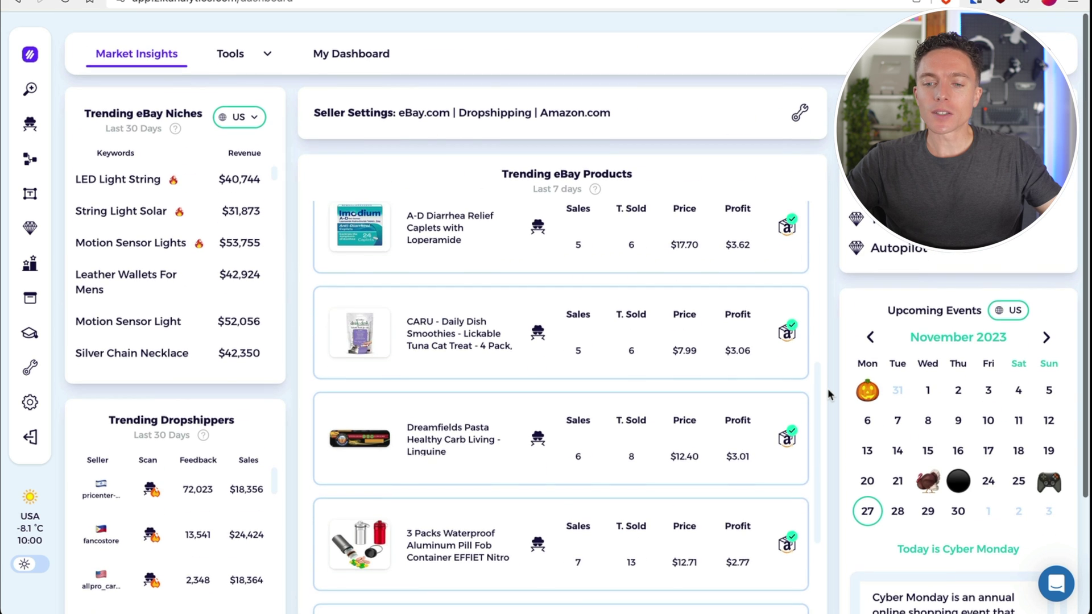
scroll(399, 375, "up", 5)
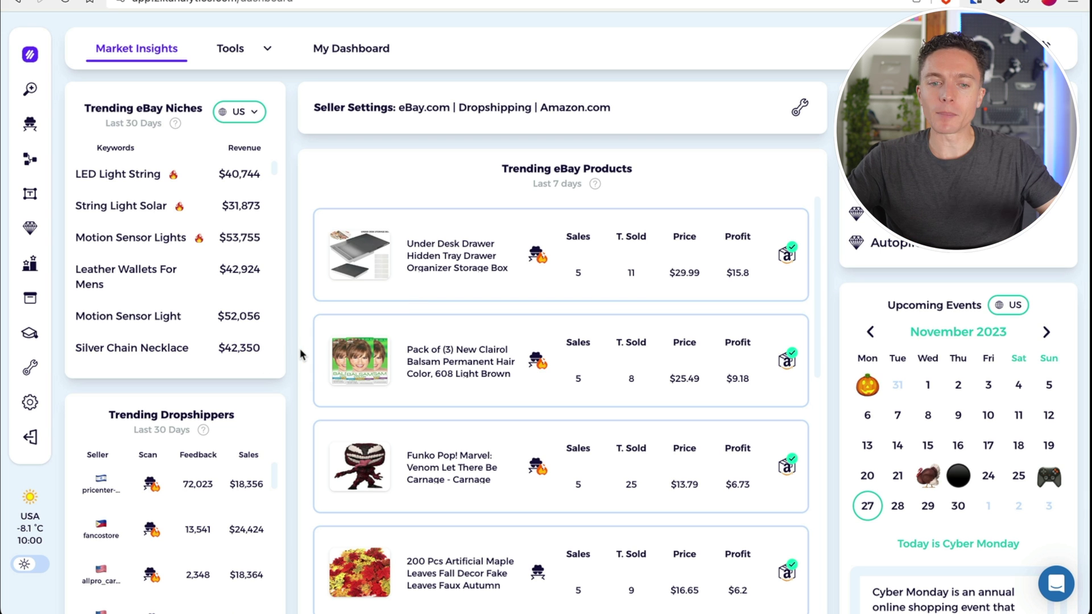
scroll(301, 354, "up", 5)
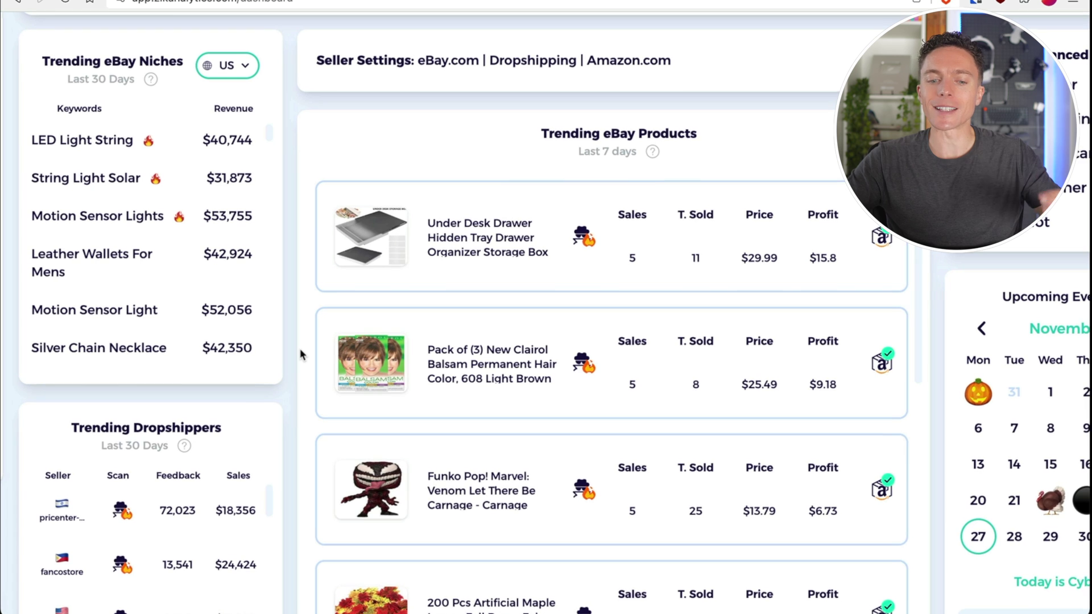
scroll(303, 355, "down", 2)
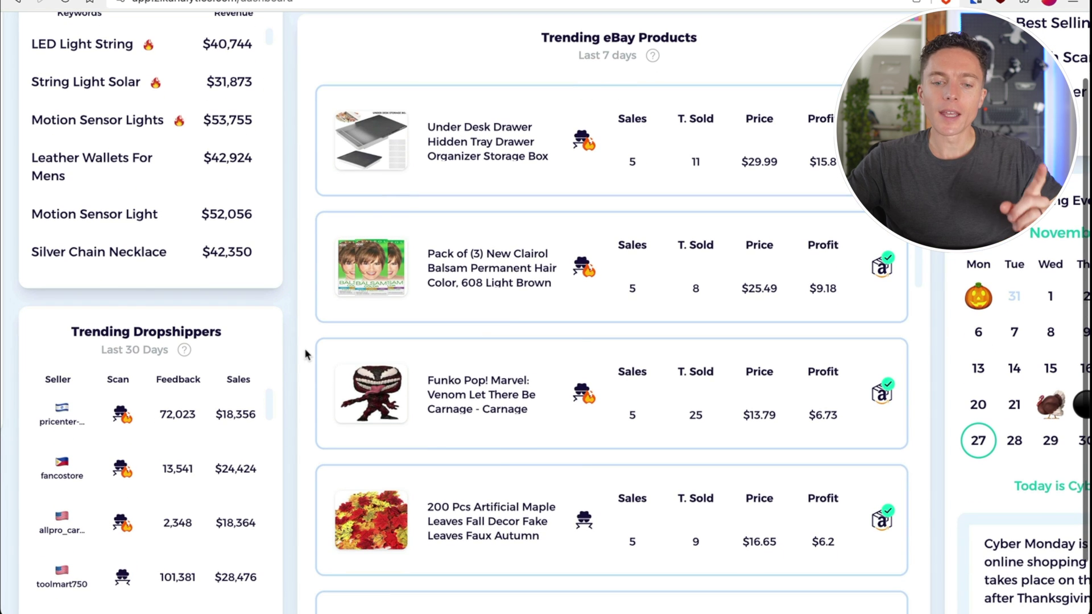
mouse_move(396, 404)
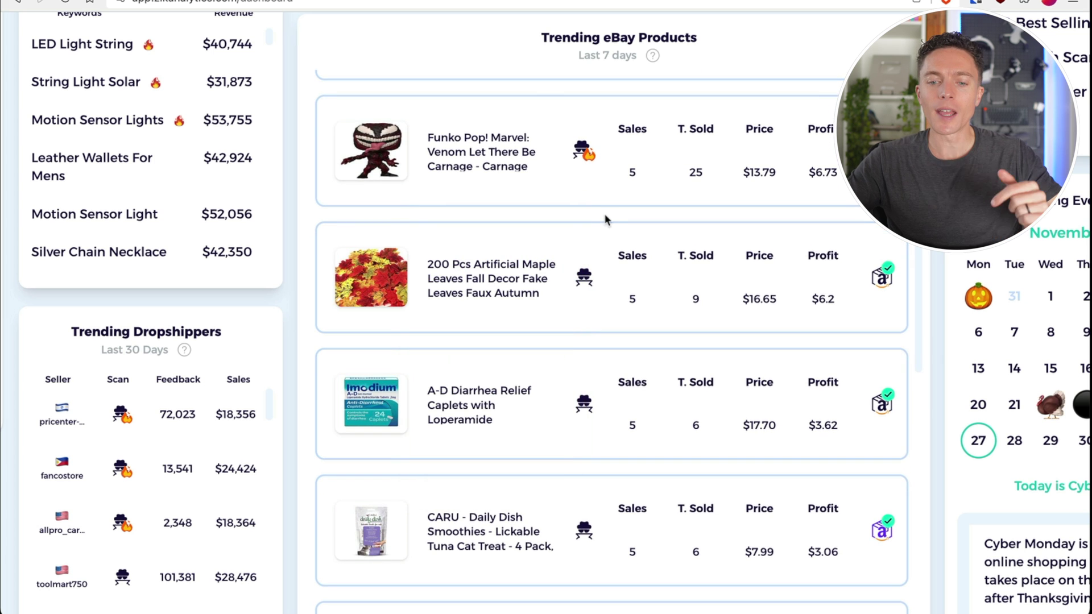
Show the Amazon match for 200 Pcs Artificial Maple Leaves, a 300-piece fall maple leaves listing
left_click(581, 289)
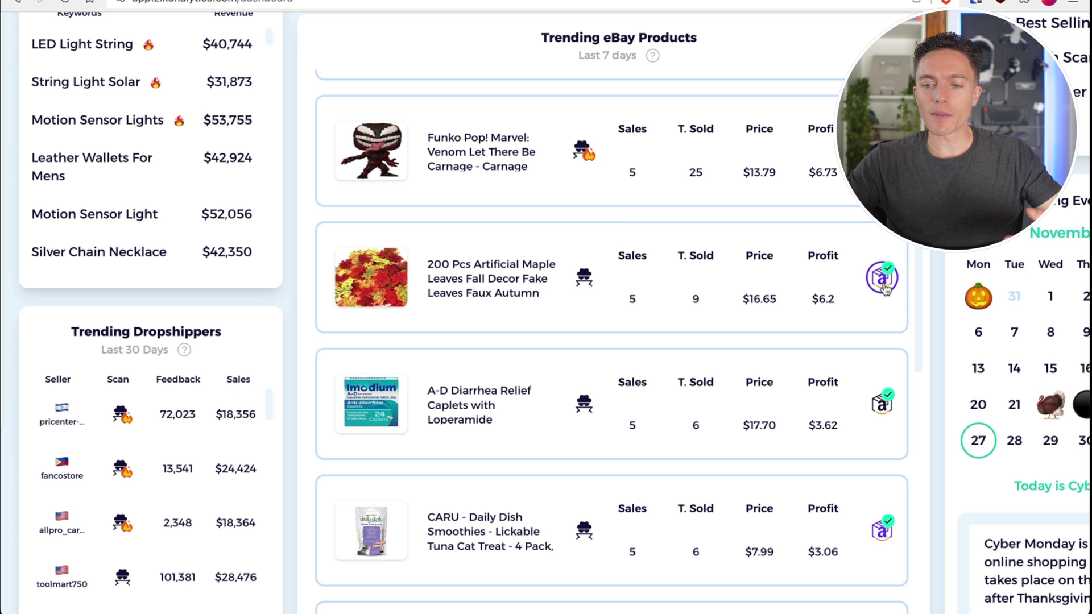
left_click(883, 278)
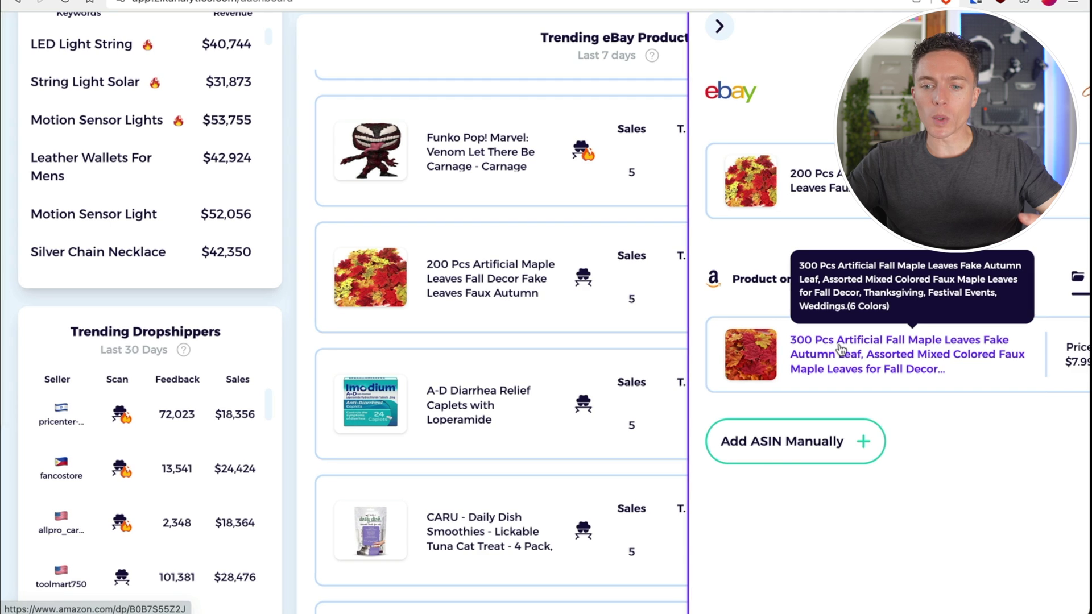
scroll(834, 349, "right", 3)
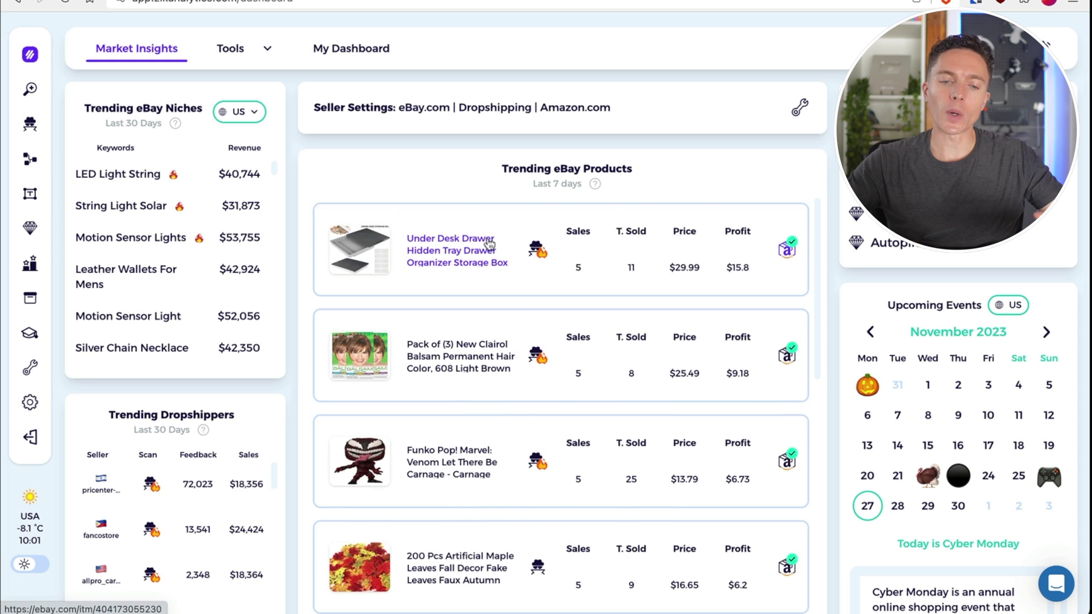
scroll(352, 307, "down", 2)
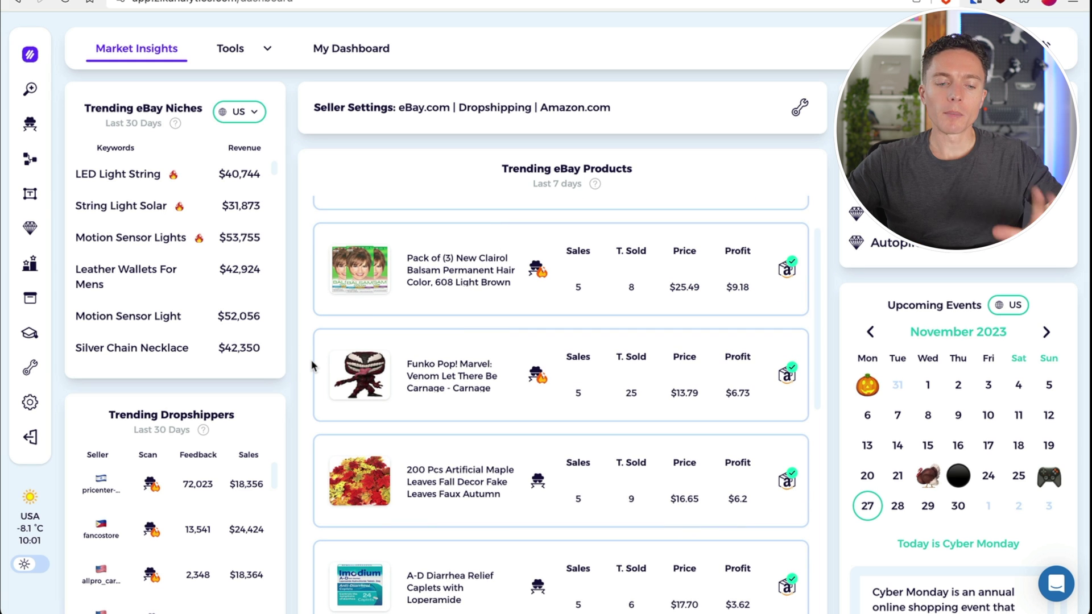
scroll(633, 377, "up", 2)
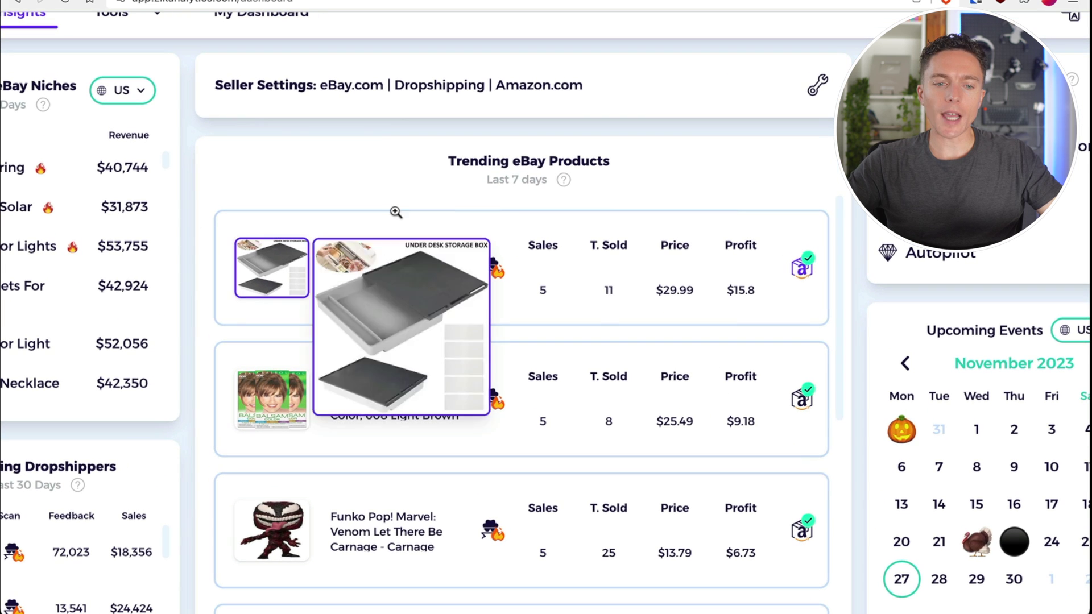
left_click_drag(421, 167, 646, 171)
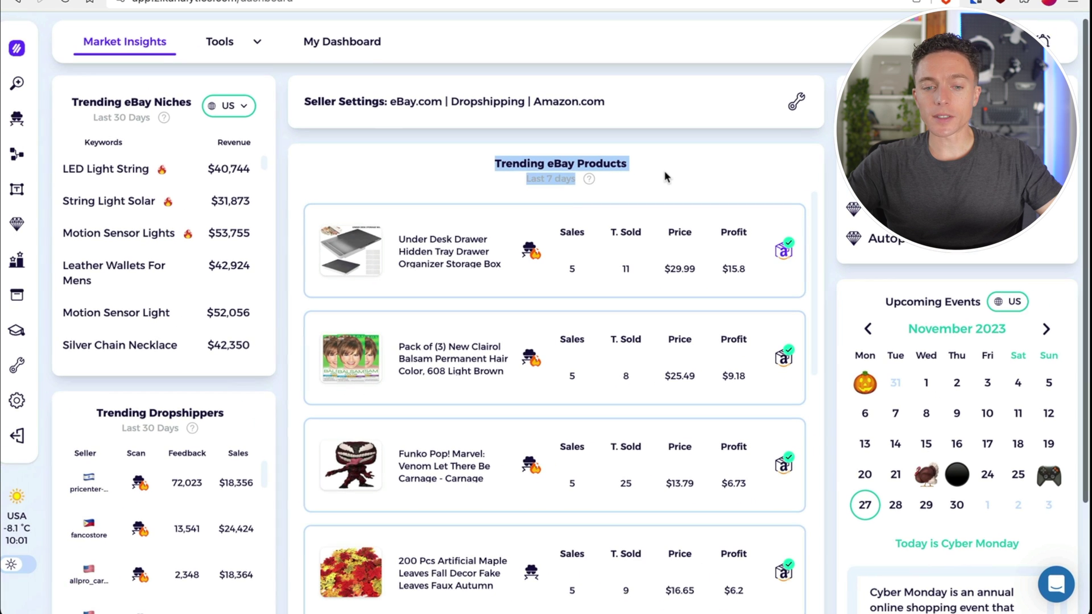
mouse_move(245, 274)
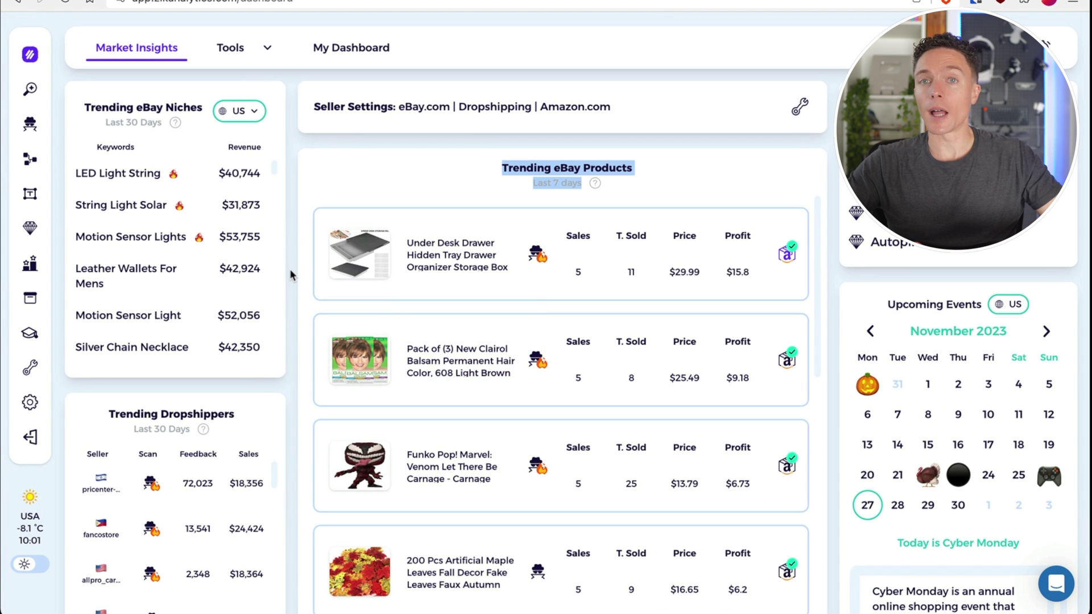
scroll(290, 272, "down", 1)
scroll(290, 275, "down", 2)
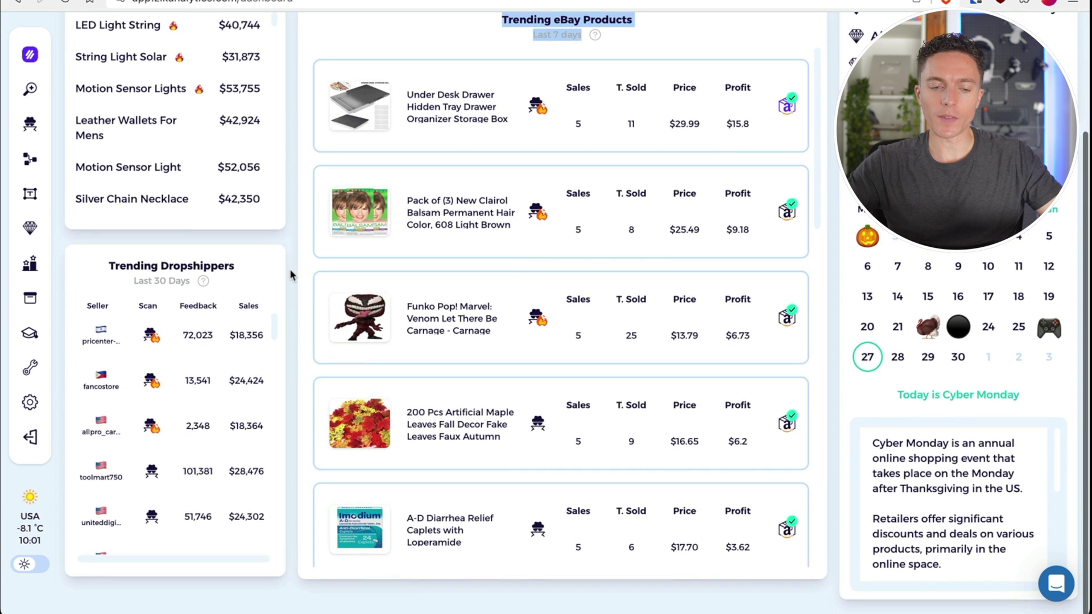
scroll(291, 275, "up", 2)
scroll(291, 271, "down", 1)
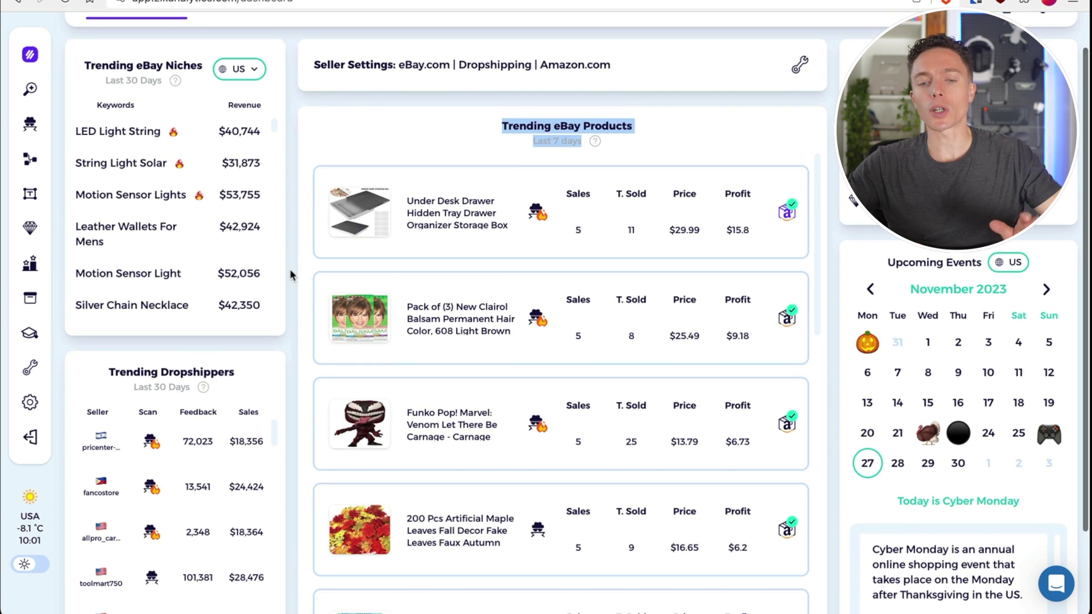
scroll(290, 275, "up", 1)
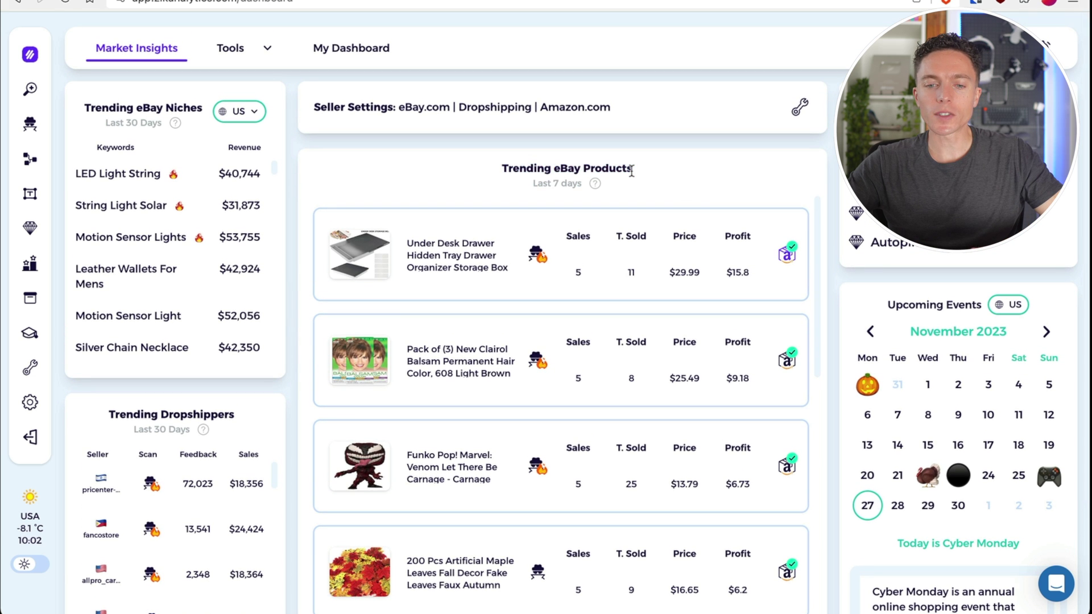
triple_click(629, 168)
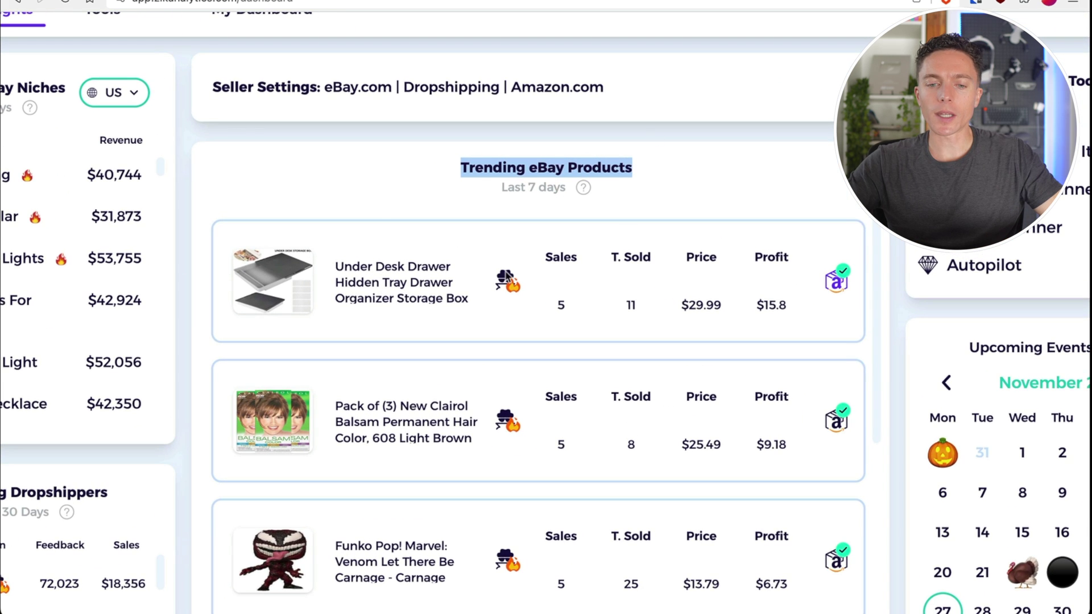
left_click(475, 171)
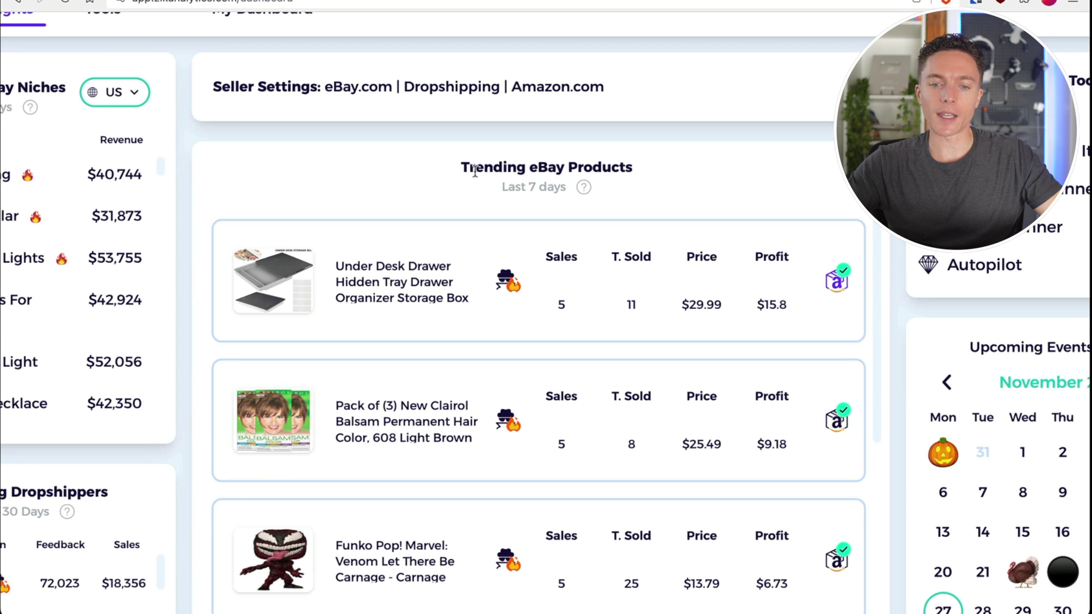
triple_click(477, 167)
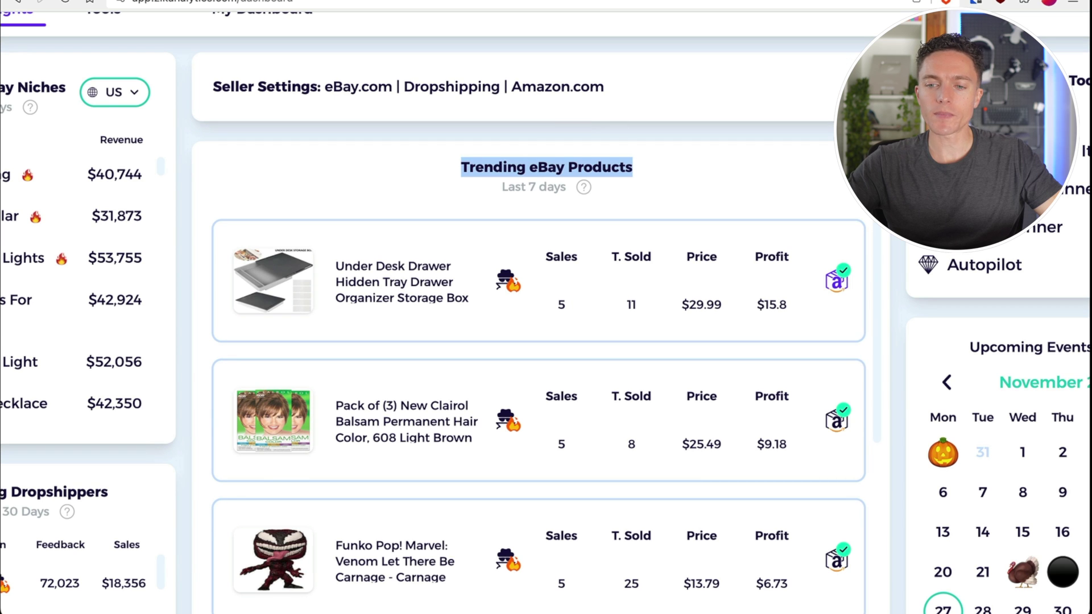
left_click(271, 91)
Set Seller Settings to eBay.com, Dropshipping, AliExpress sourcing, and products shipped from China
left_click(443, 142)
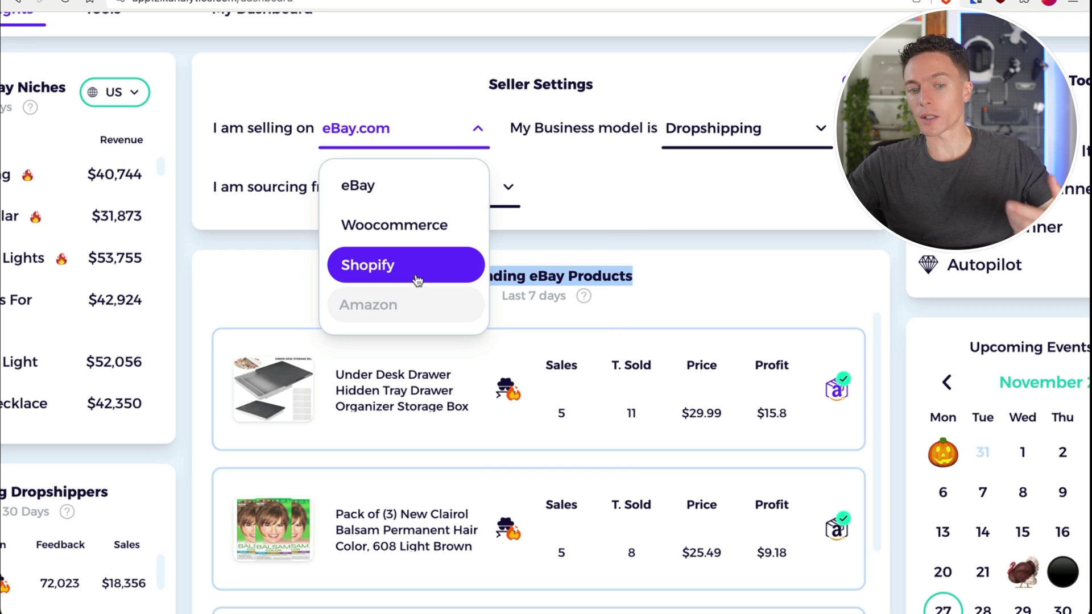
mouse_move(408, 307)
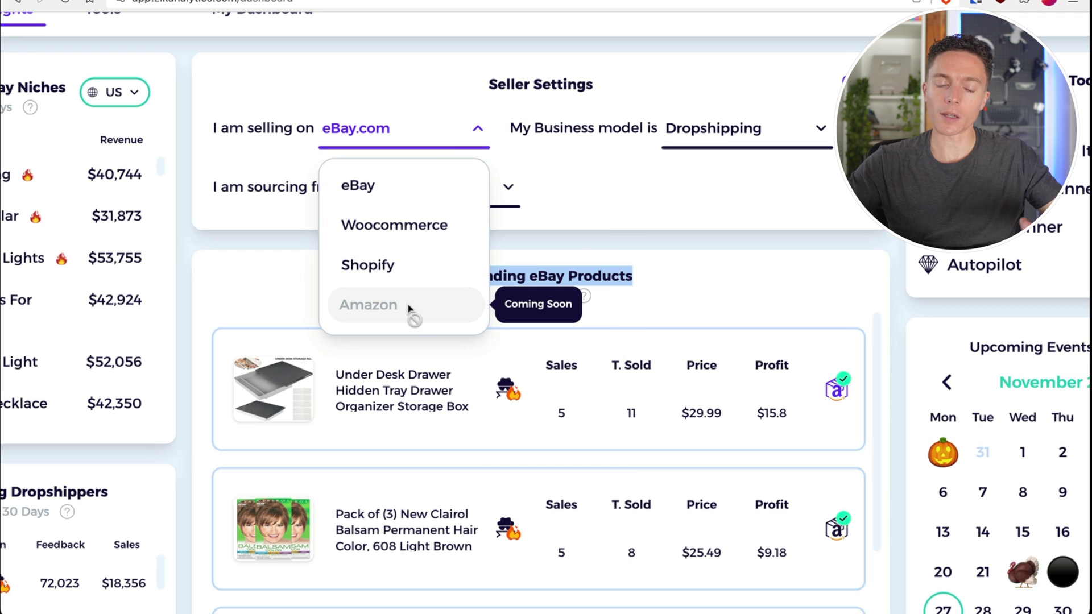
mouse_move(434, 200)
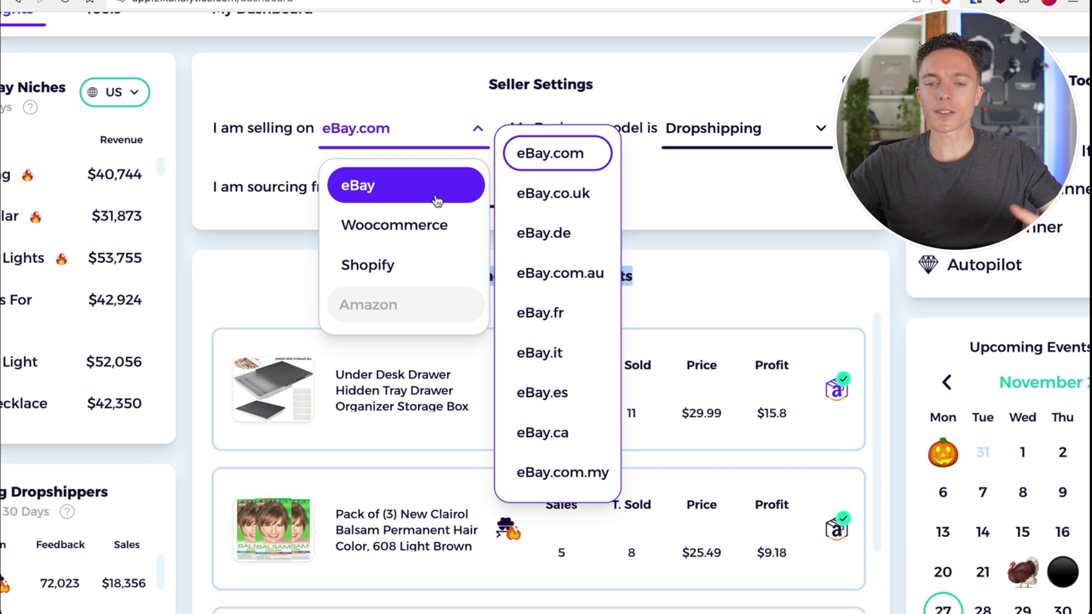
left_click(573, 164)
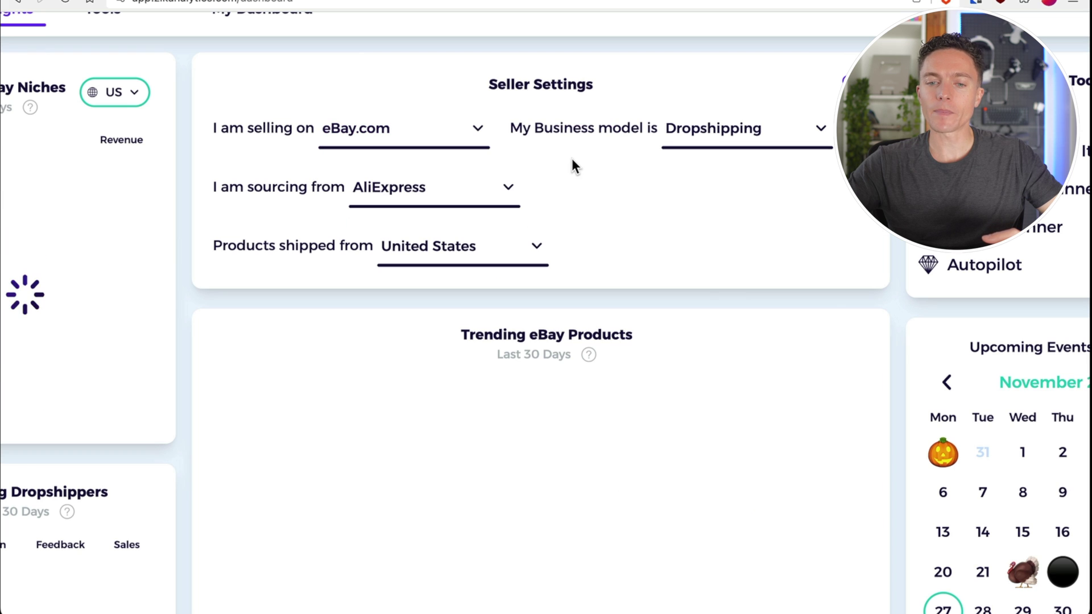
left_click(756, 129)
left_click(744, 190)
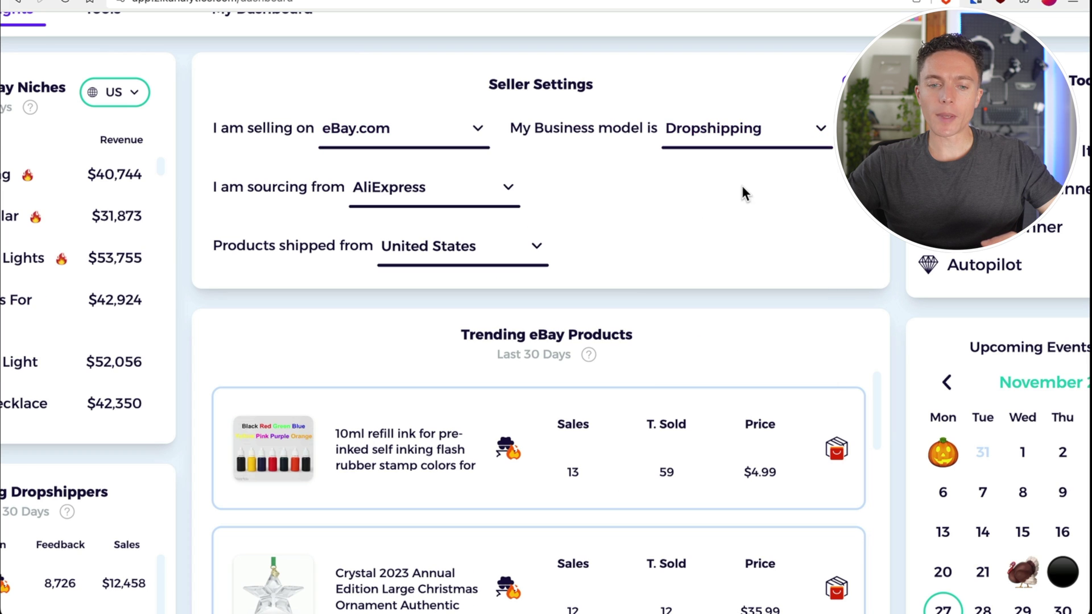
left_click(508, 189)
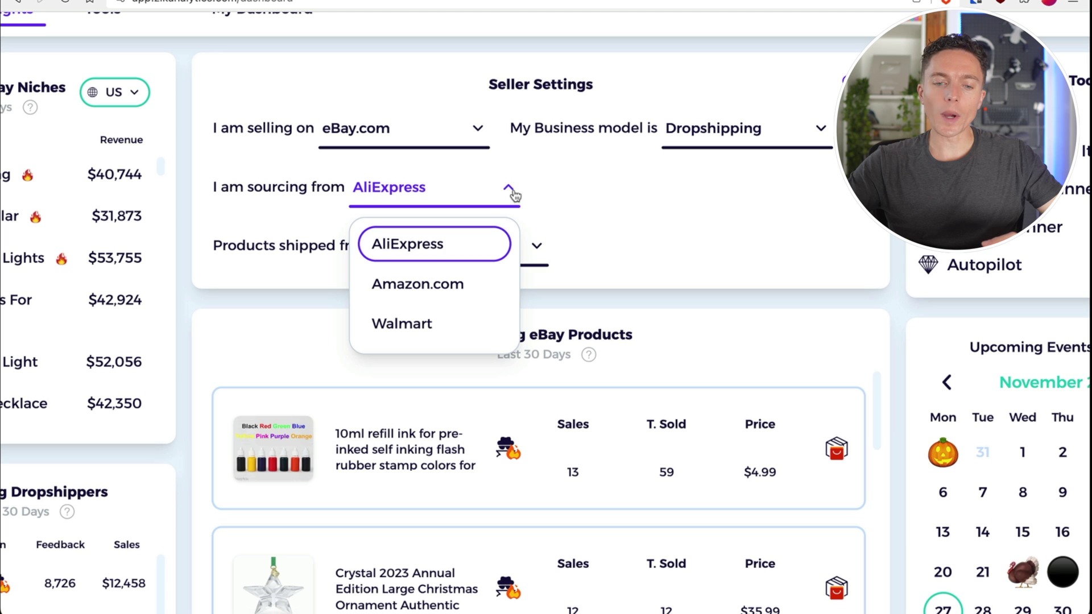
left_click(456, 249)
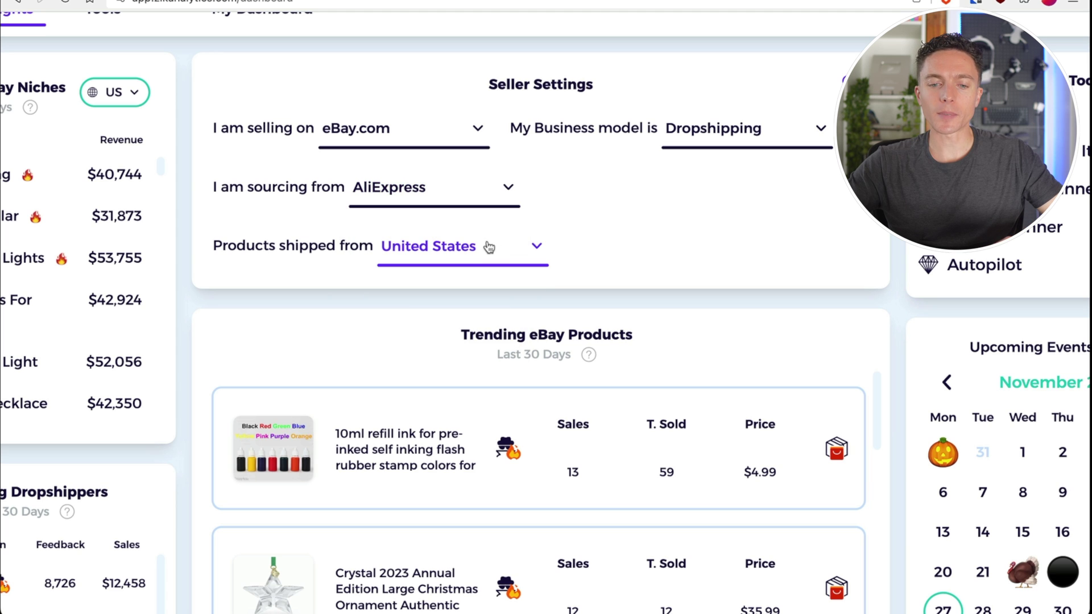
left_click(498, 246)
left_click(461, 345)
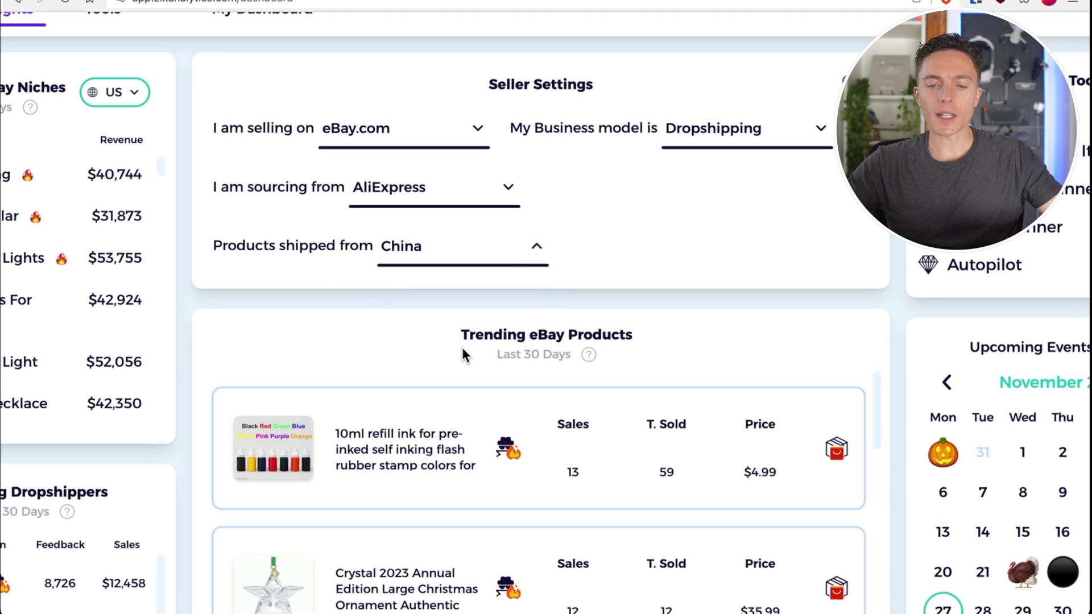
scroll(789, 341, "down", 5)
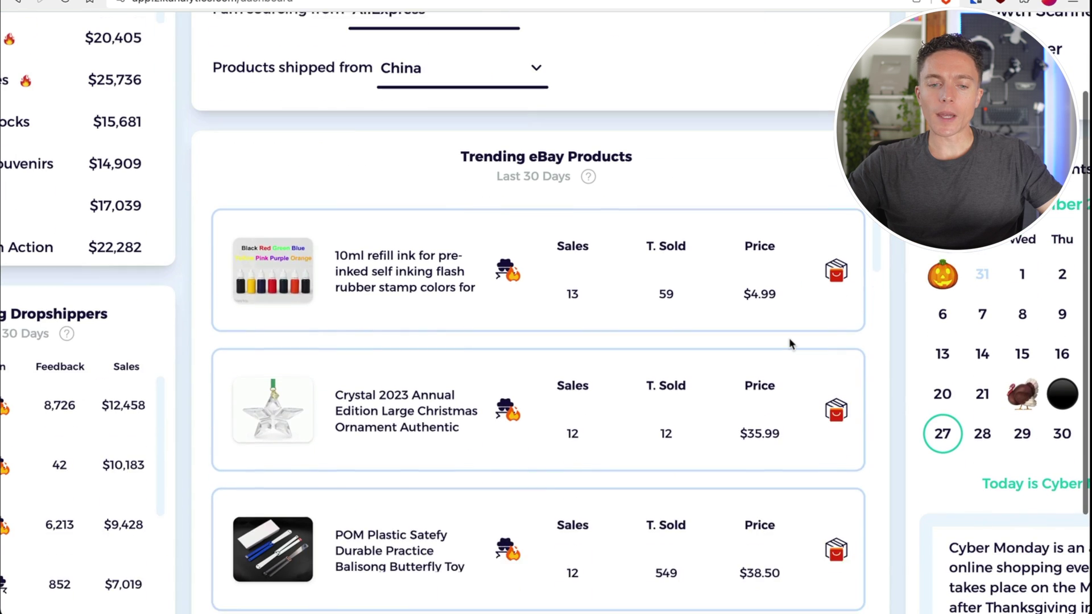
scroll(789, 339, "up", 1)
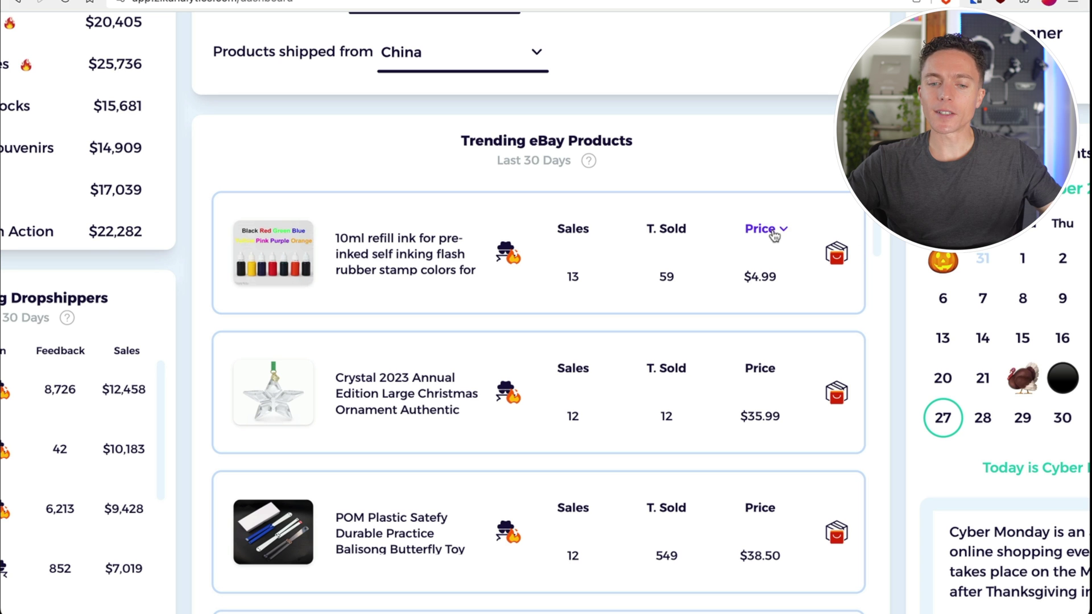
scroll(669, 250, "up", 3)
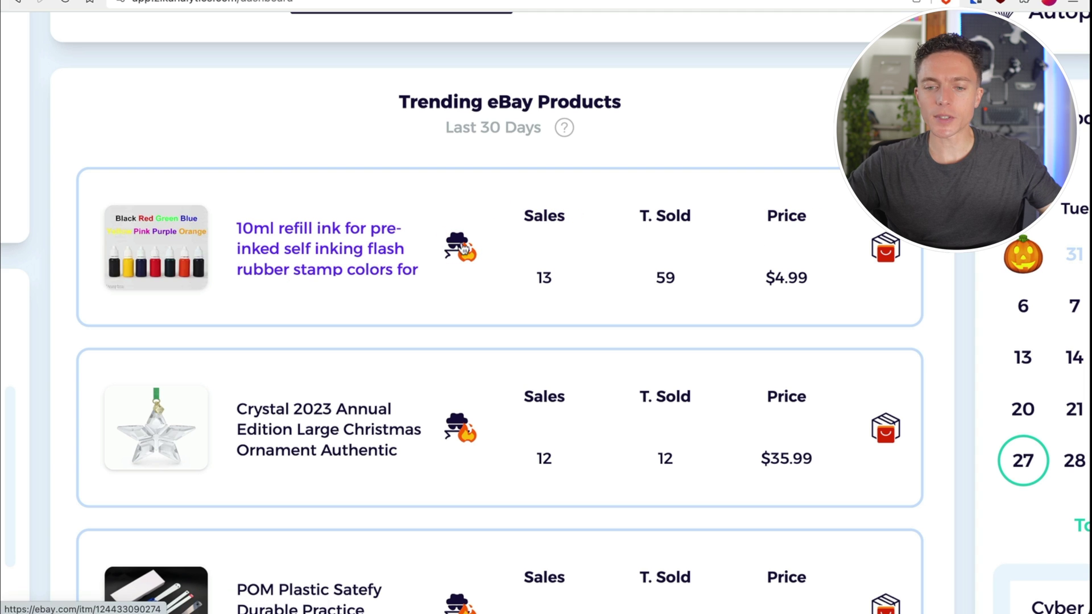
left_click_drag(654, 277, 834, 279)
scroll(834, 280, "down", 3)
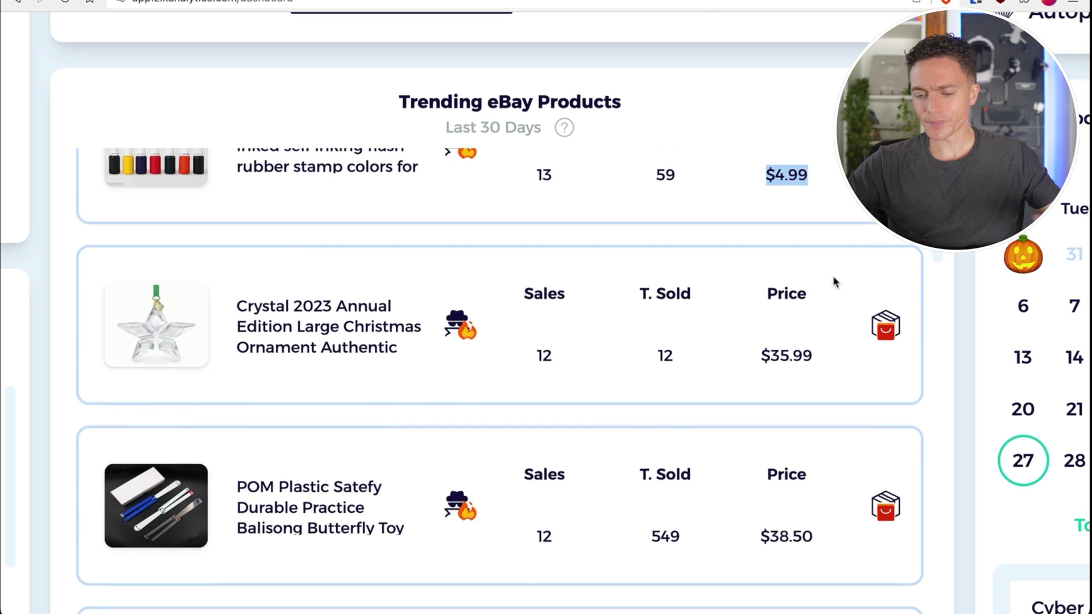
scroll(834, 283, "down", 1)
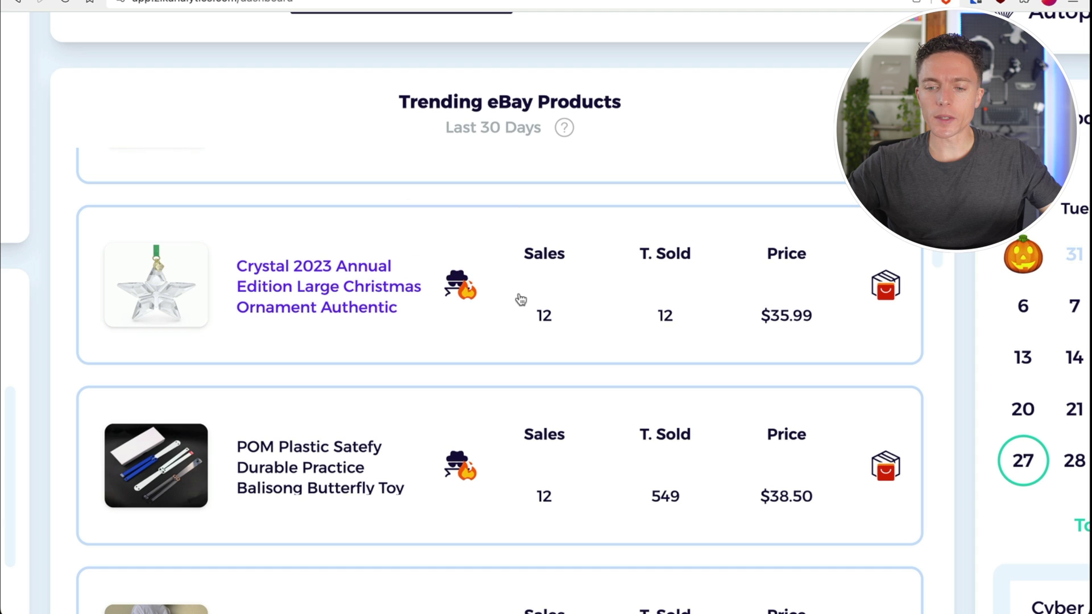
left_click_drag(756, 323, 815, 324)
left_click_drag(647, 318, 683, 318)
left_click_drag(532, 318, 574, 319)
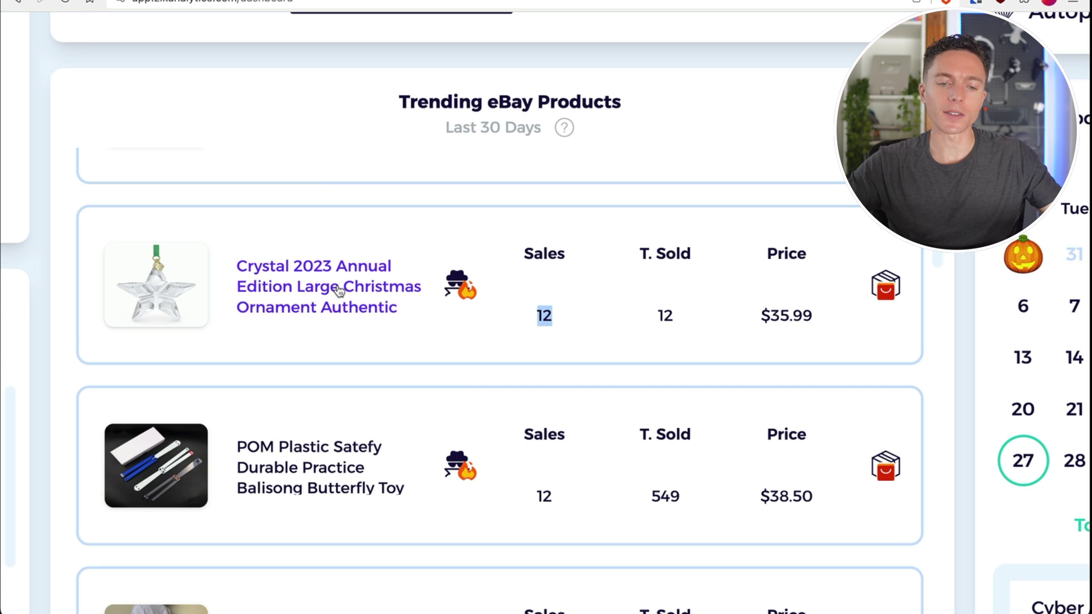
mouse_move(181, 296)
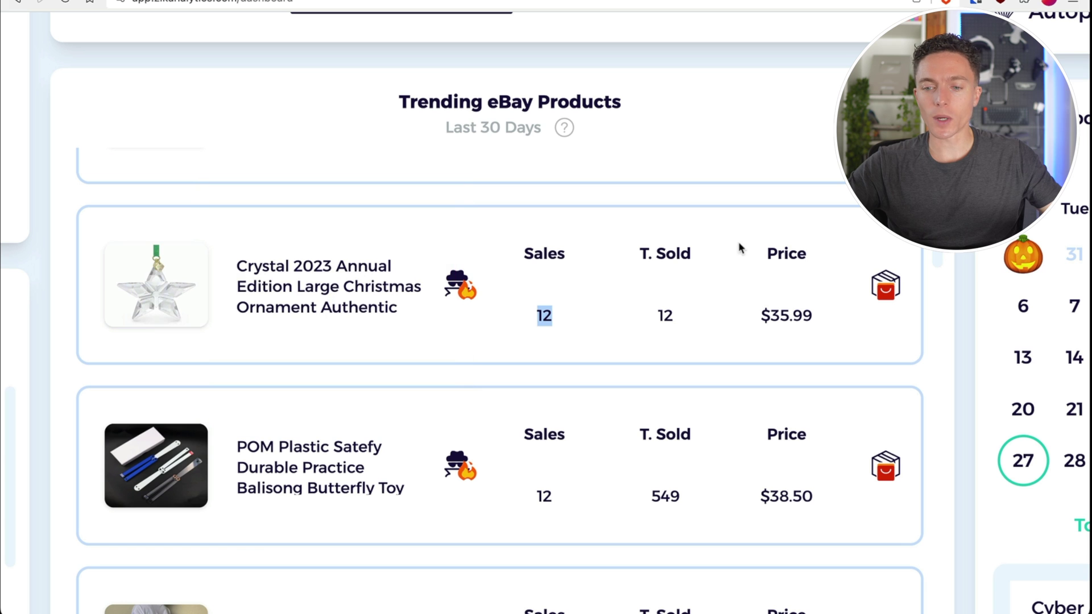
left_click(886, 290)
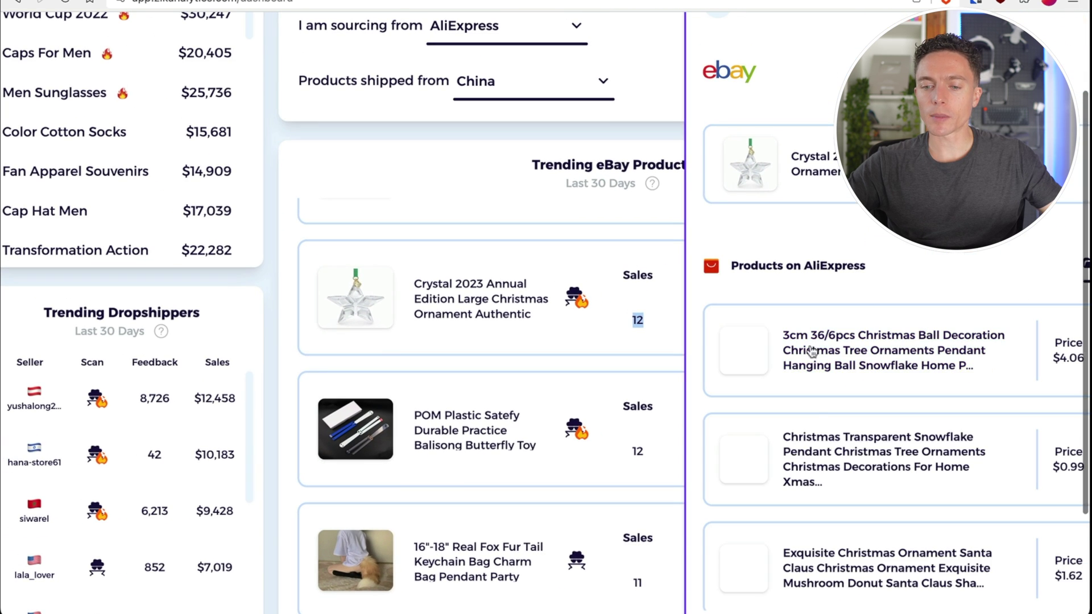
scroll(828, 391, "down", 8)
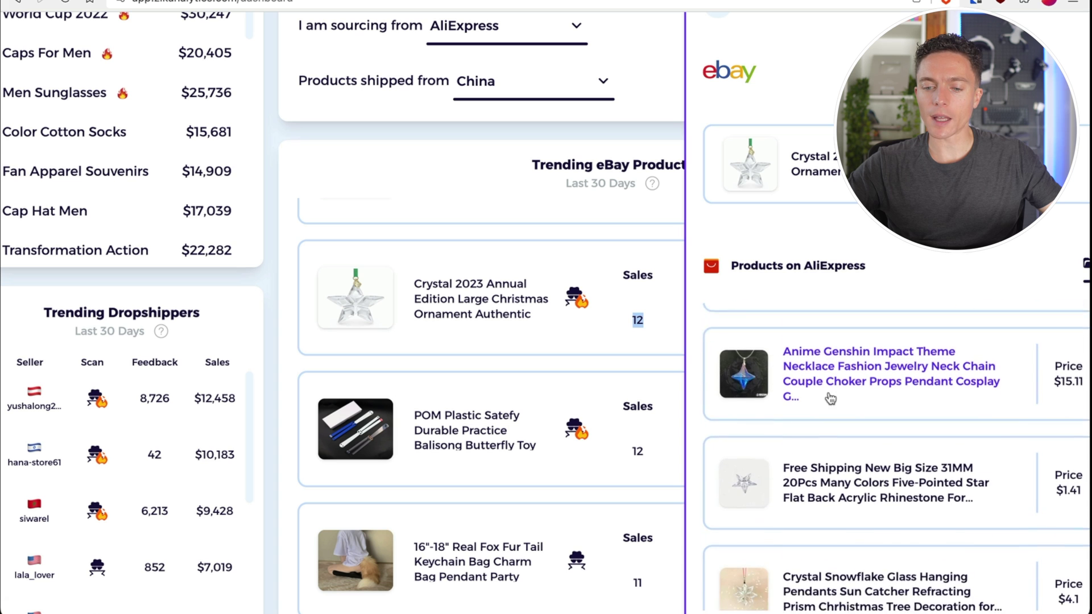
scroll(829, 397, "down", 6)
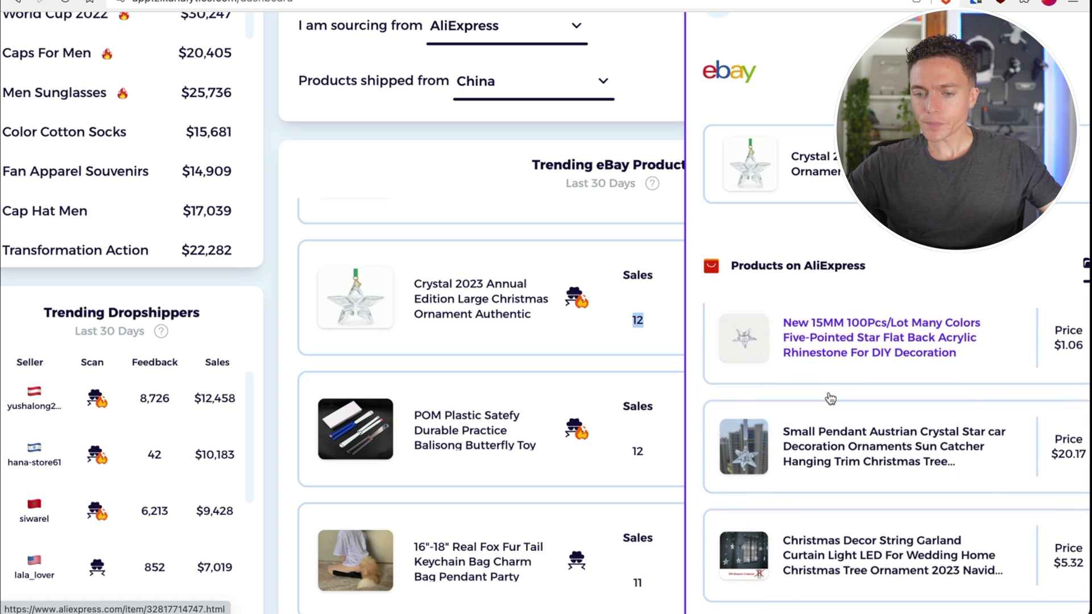
scroll(830, 397, "down", 7)
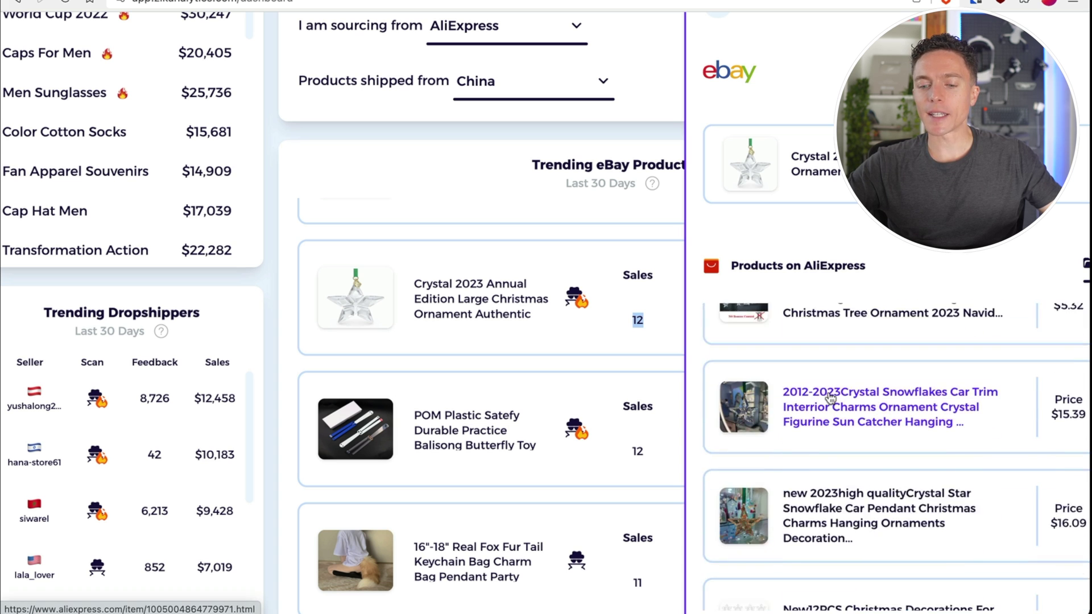
scroll(829, 395, "down", 1)
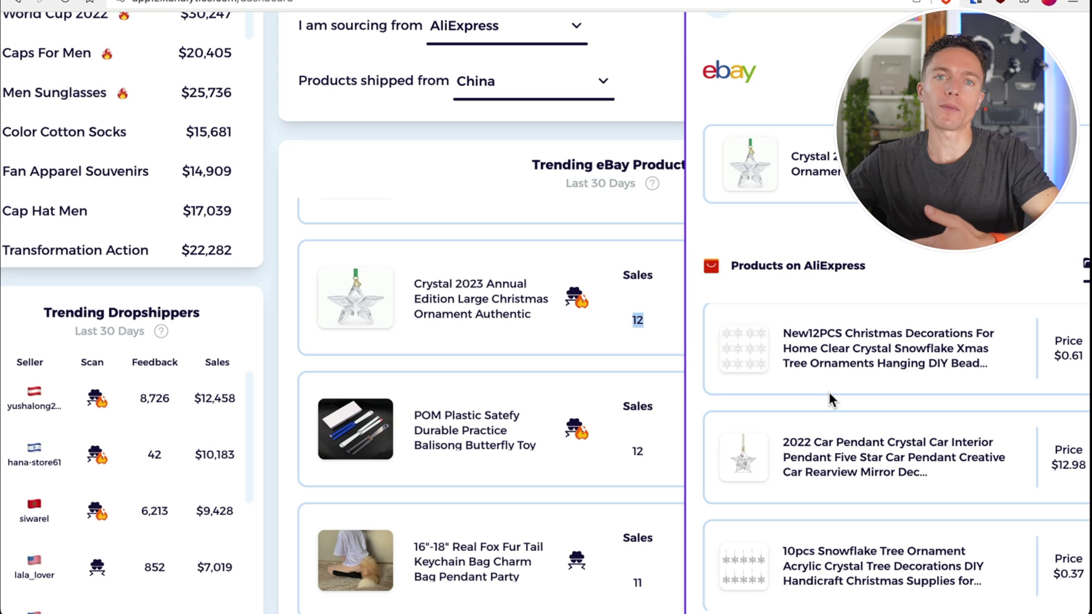
mouse_move(758, 164)
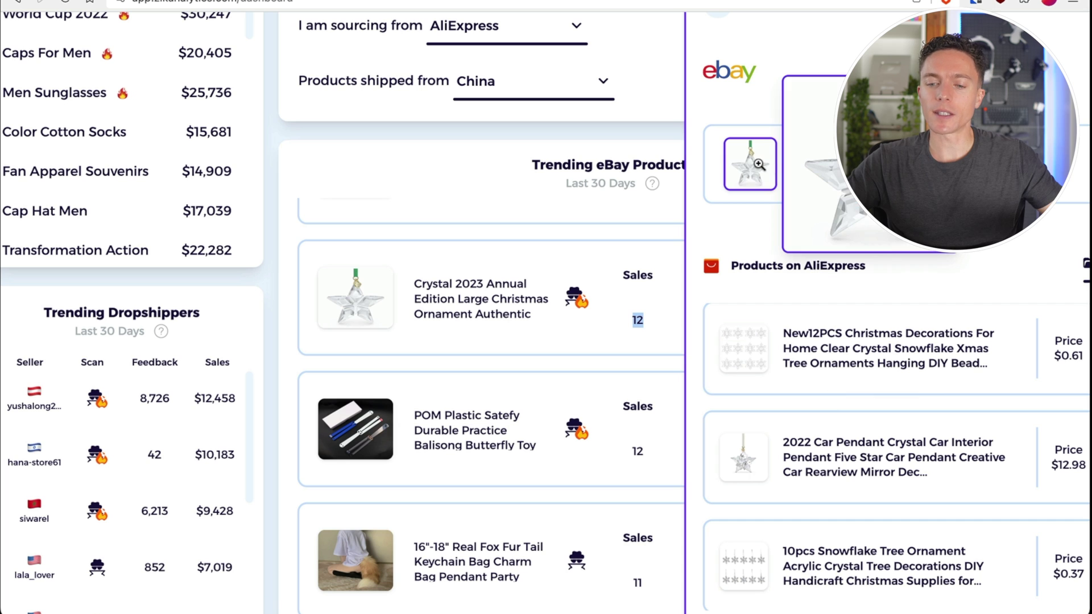
mouse_move(740, 470)
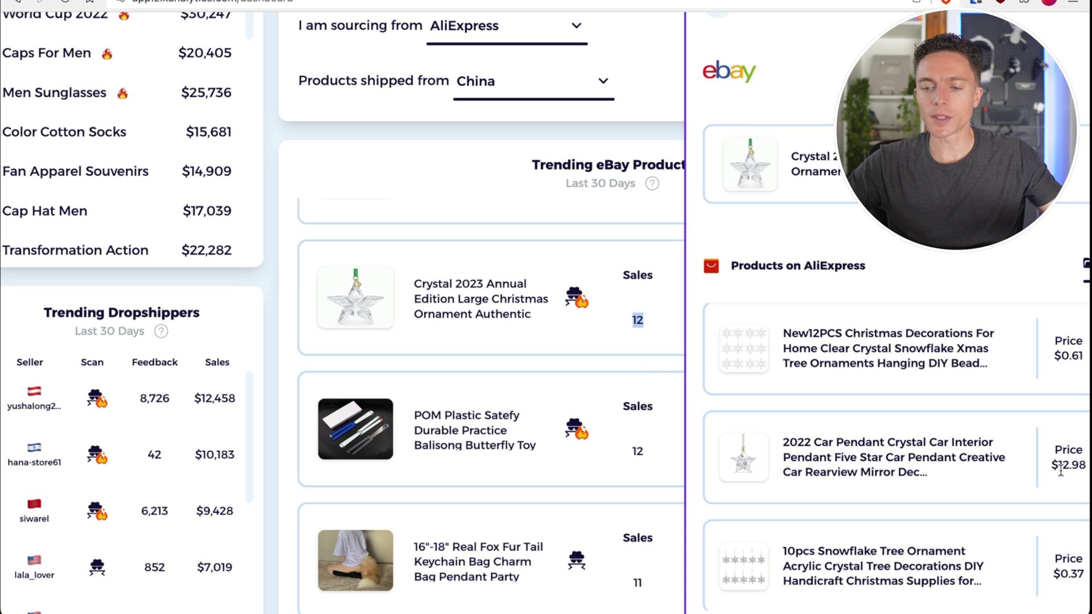
left_click(644, 356)
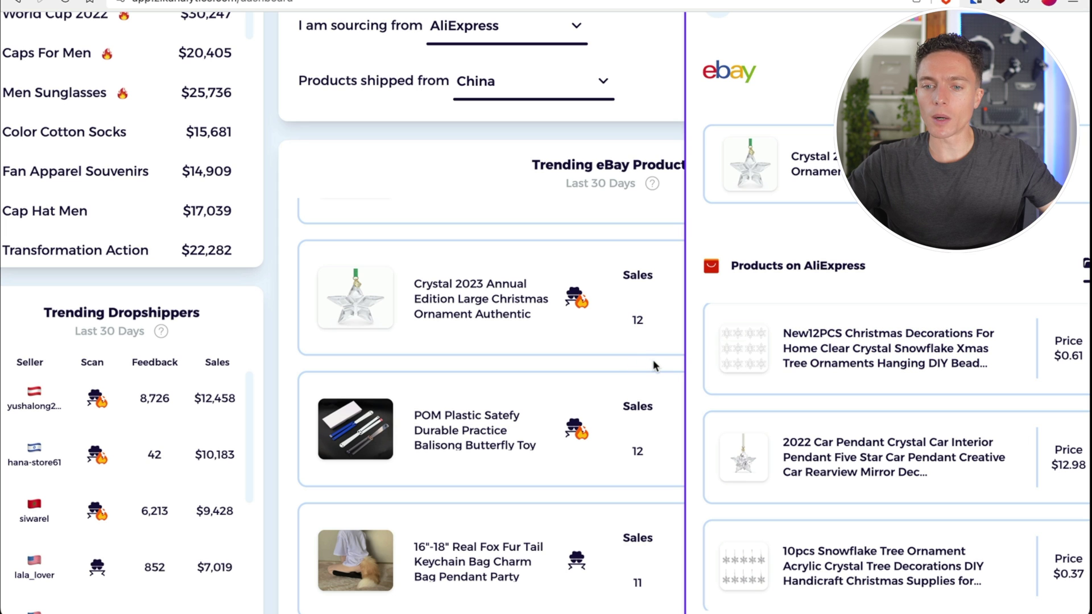
left_click(716, 27)
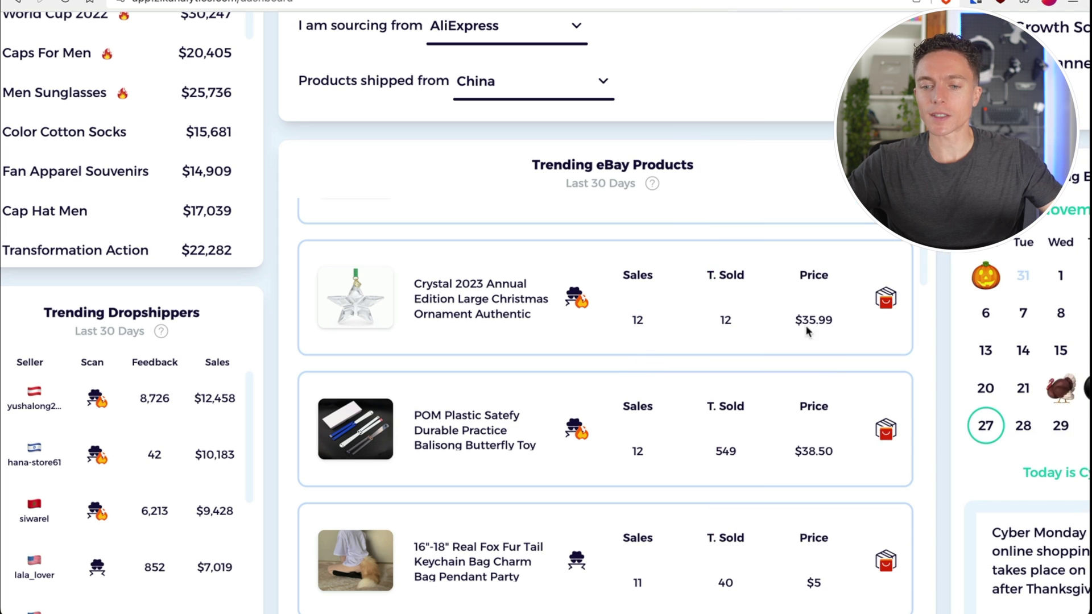
left_click_drag(804, 322, 846, 320)
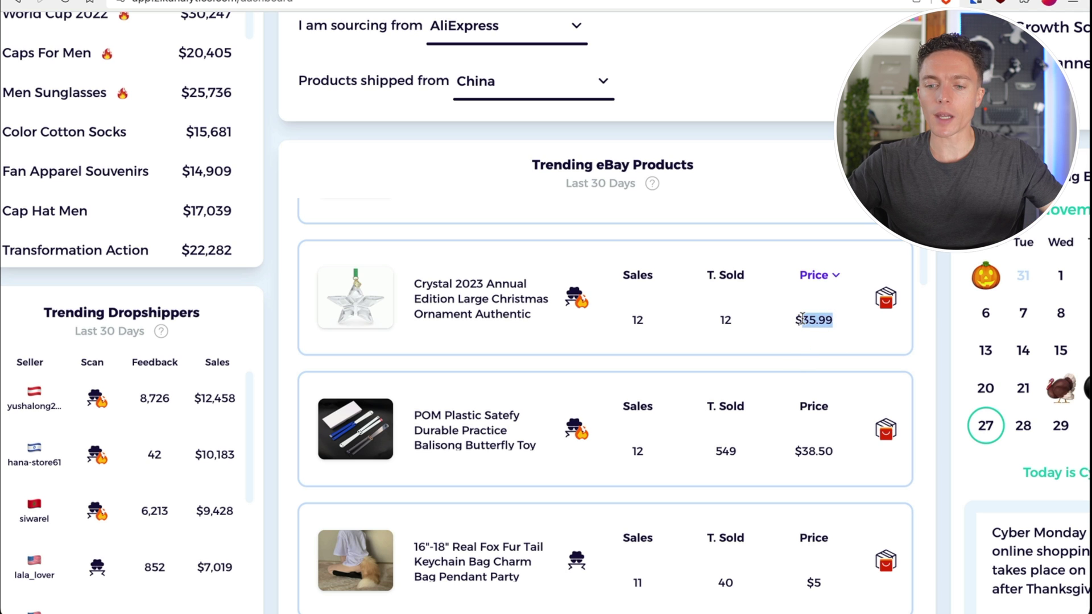
scroll(802, 319, "down", 3)
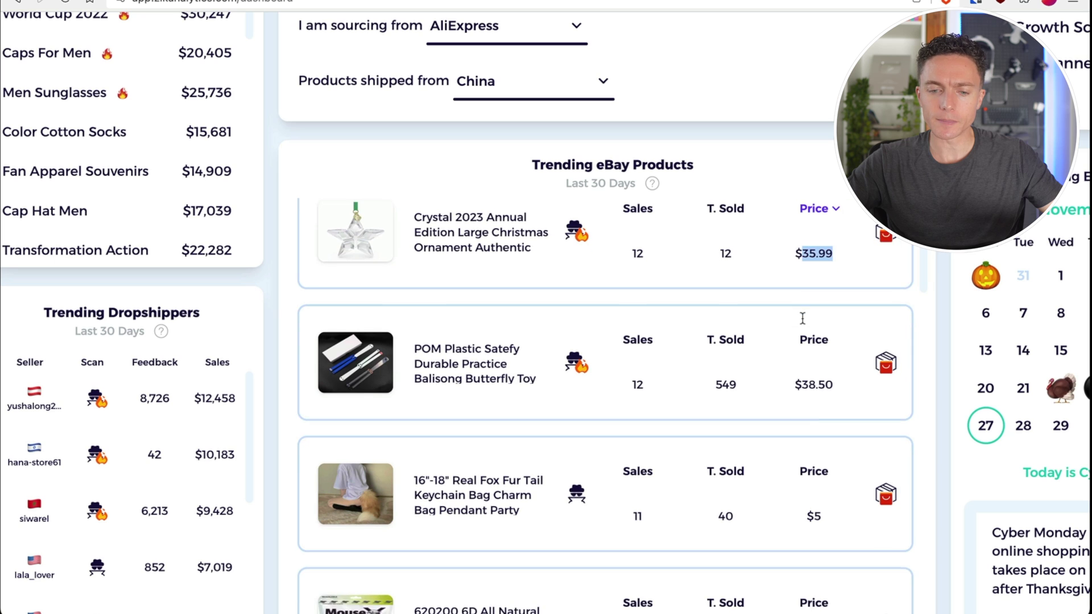
scroll(721, 420, "up", 3)
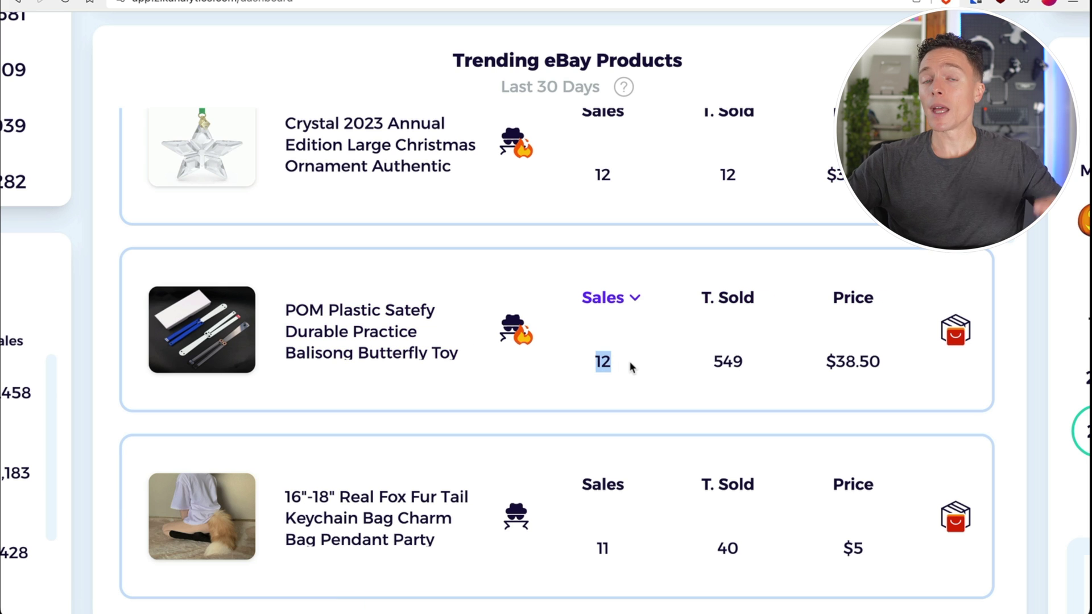
left_click(707, 372)
left_click_drag(707, 371, 757, 370)
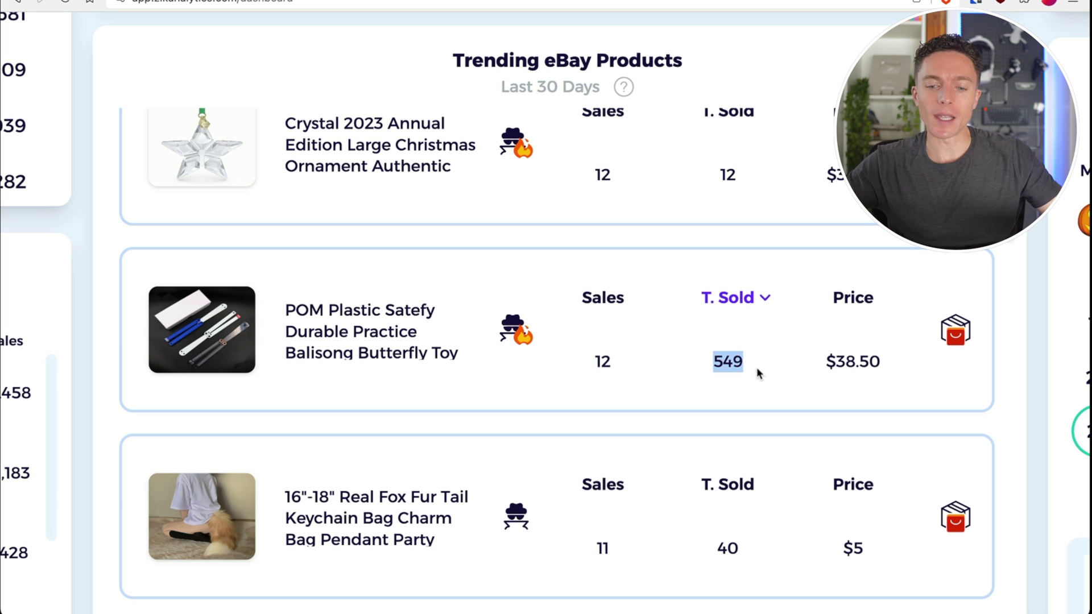
left_click_drag(588, 361, 612, 357)
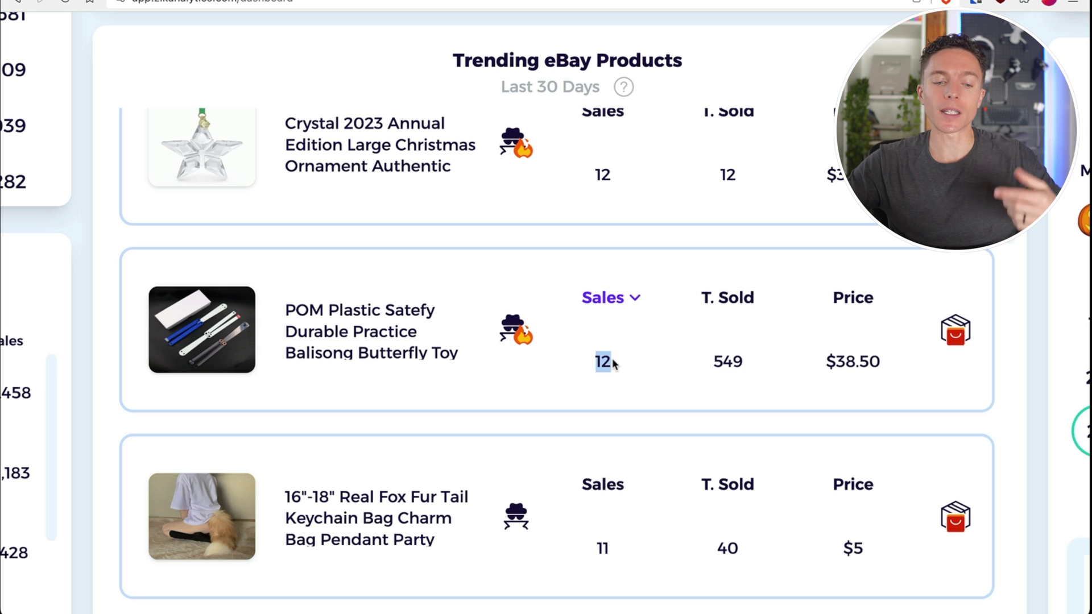
scroll(612, 358, "up", 2)
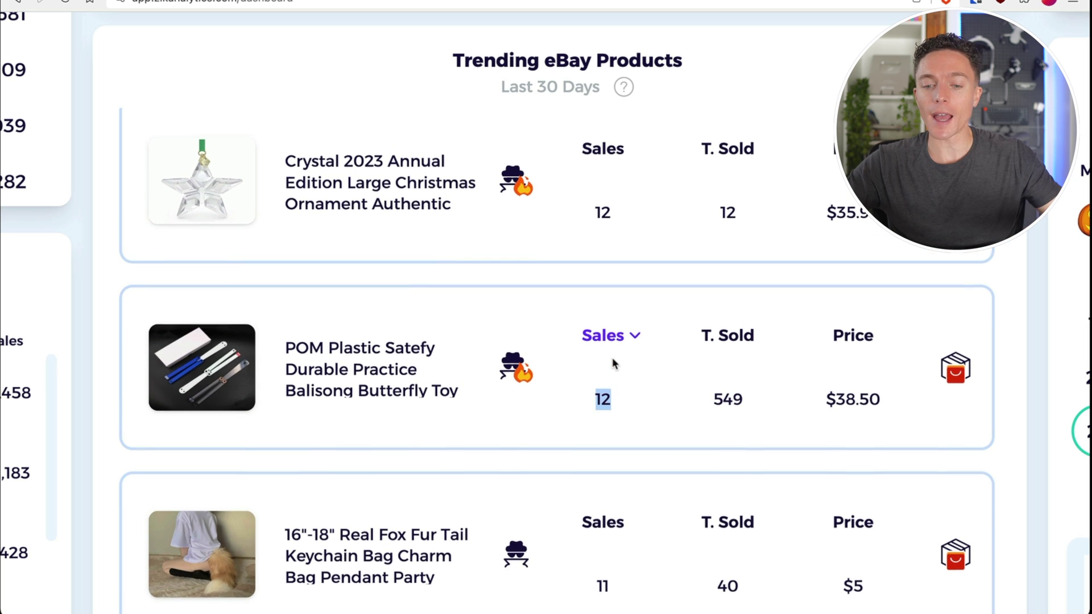
left_click_drag(710, 419, 755, 410)
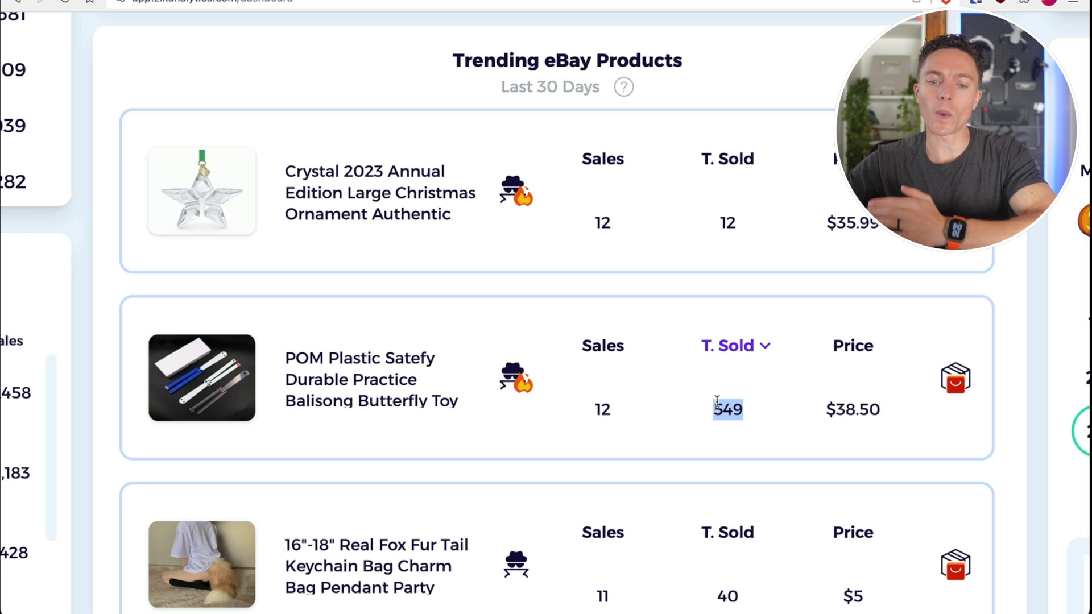
mouse_move(221, 188)
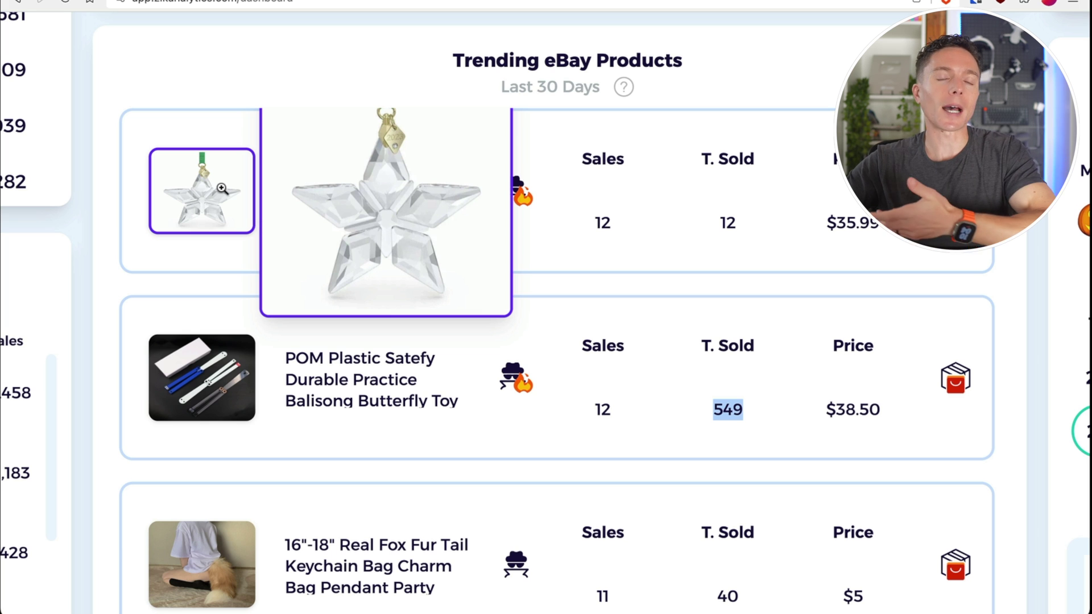
mouse_move(181, 374)
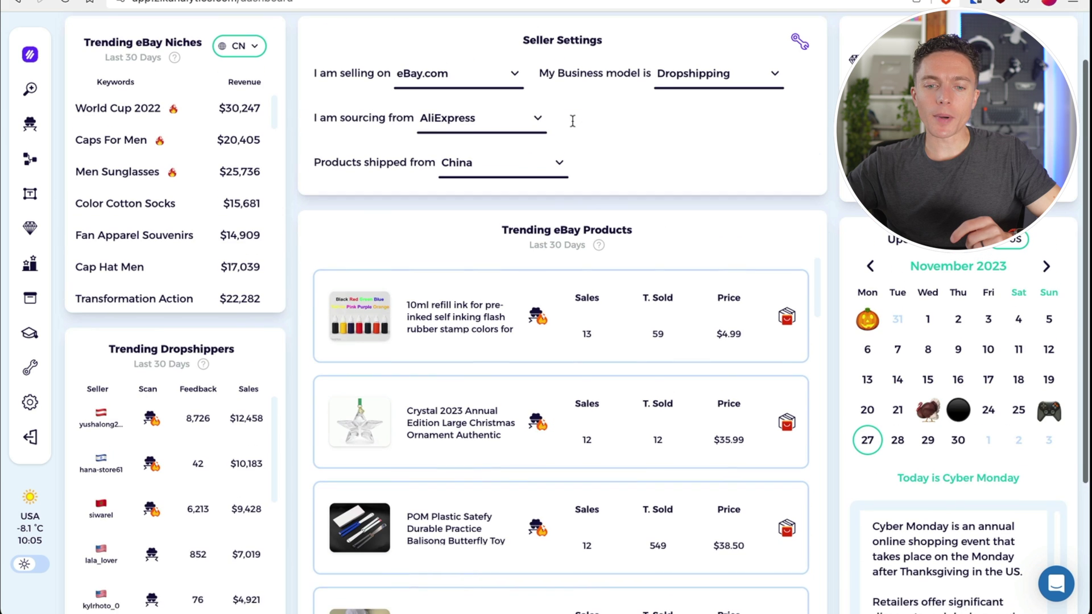
Source from Amazon.com and browse the updated list led by the $29.99 Under Desk Drawer organizer
left_click(534, 149)
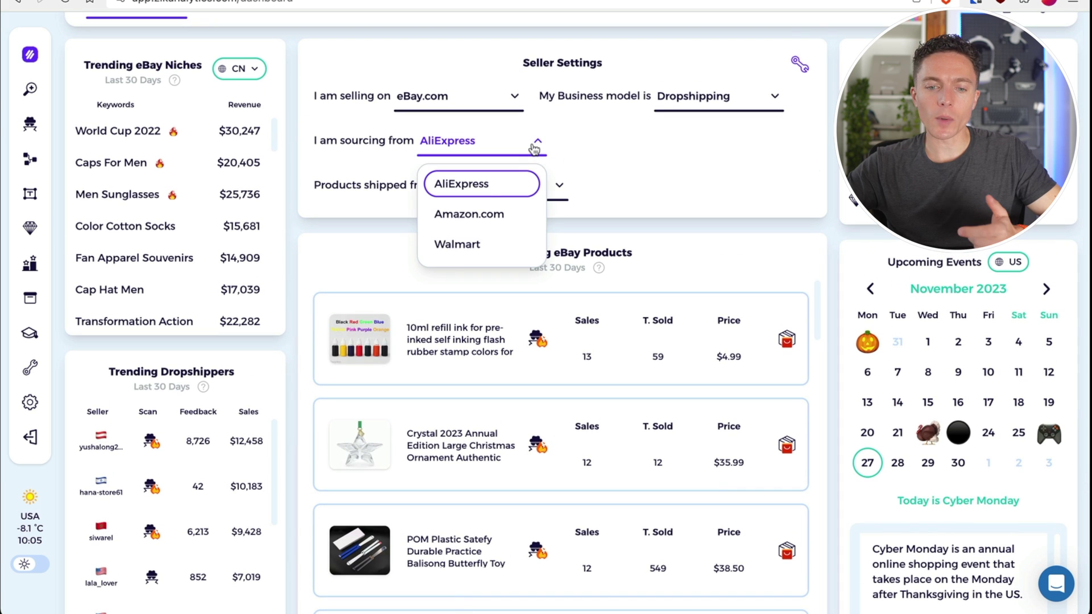
left_click(455, 220)
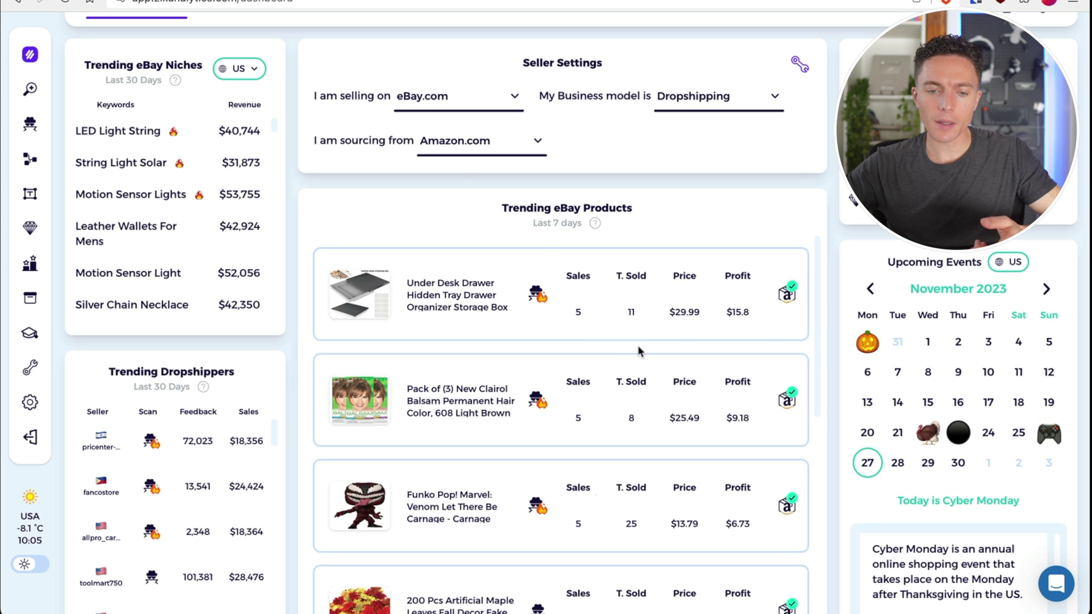
scroll(638, 352, "down", 1)
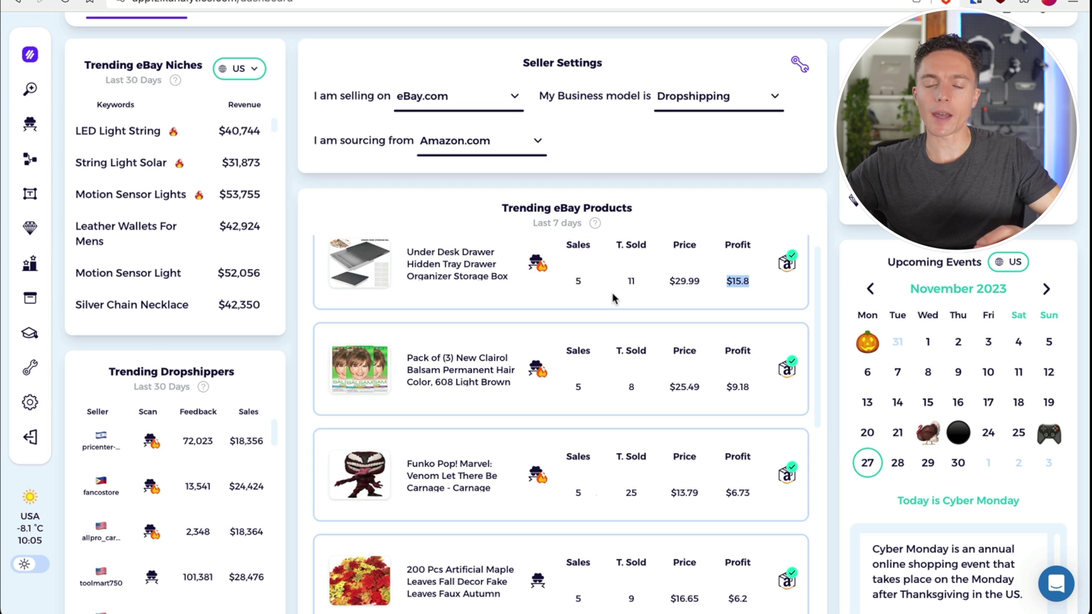
scroll(624, 332, "down", 7)
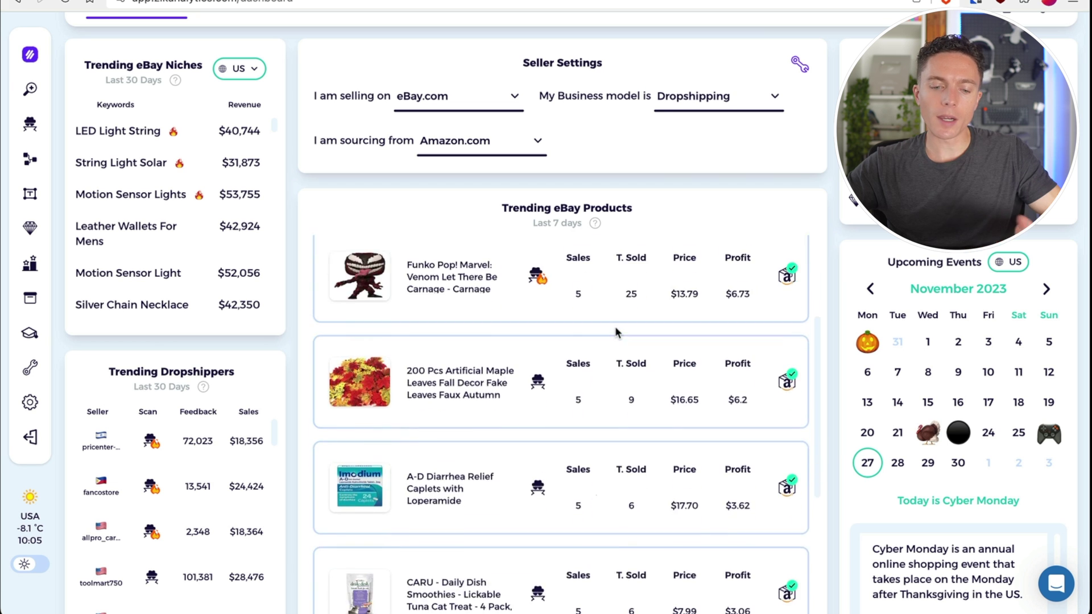
scroll(616, 331, "down", 6)
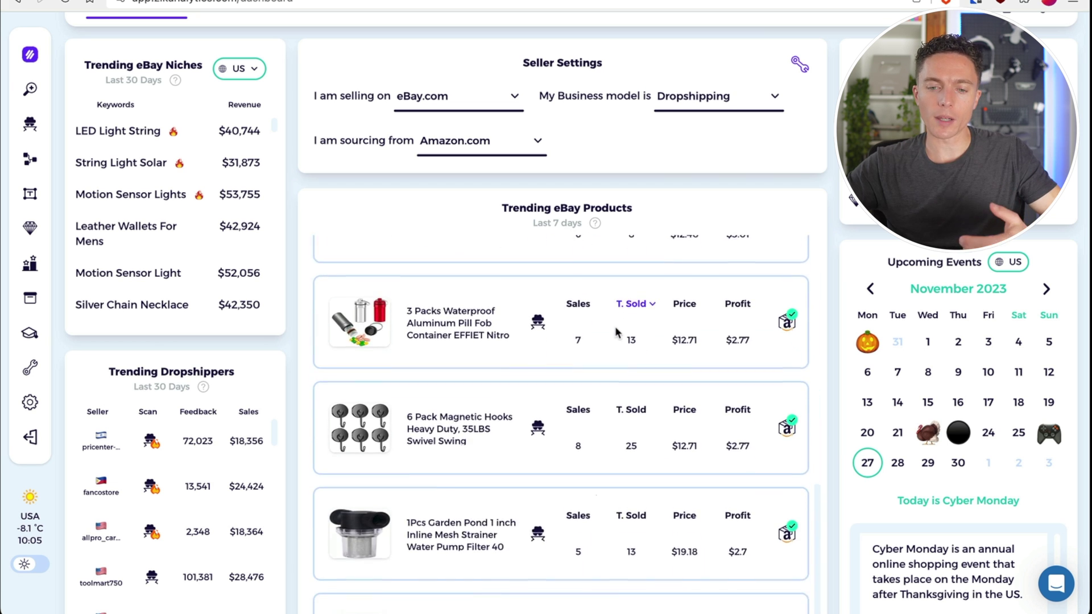
scroll(618, 340, "up", 12)
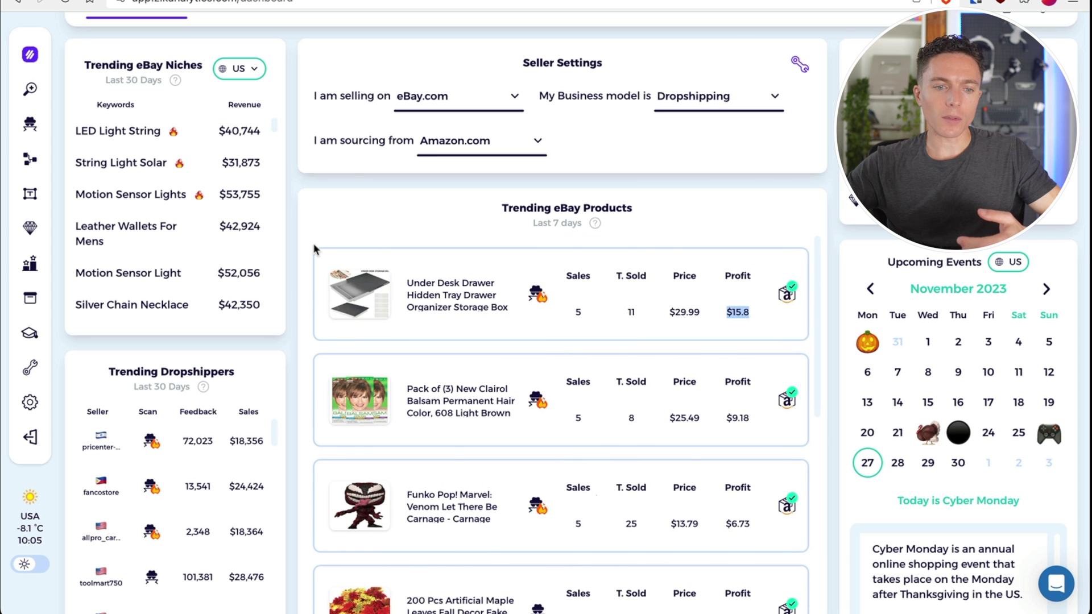
scroll(304, 290, "up", 1)
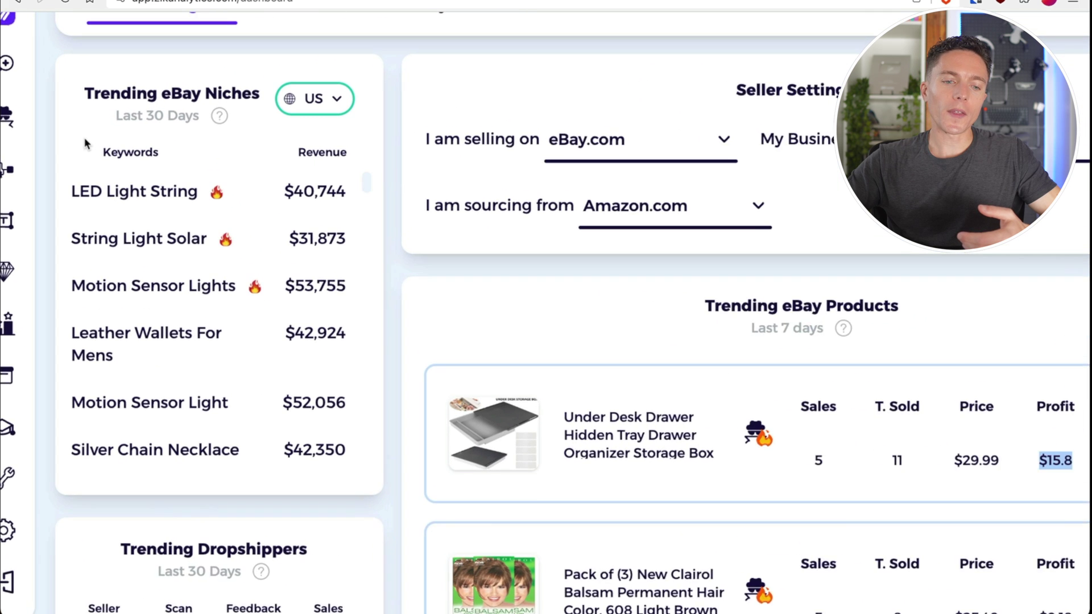
left_click_drag(113, 89, 258, 92)
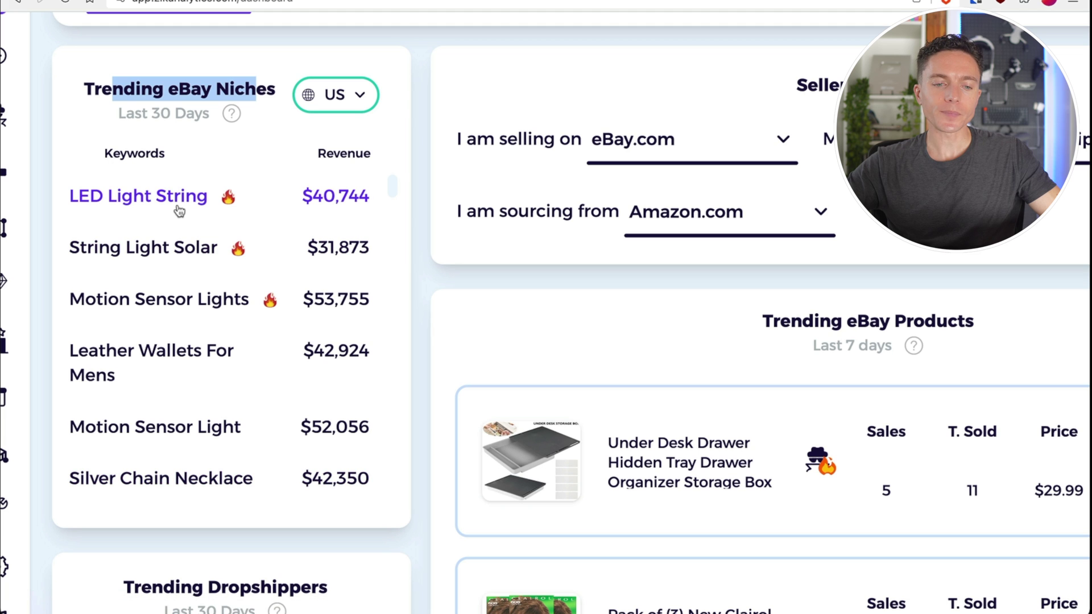
Open Silver Chain Necklace product research and scroll through its stats and results table
left_click(190, 484)
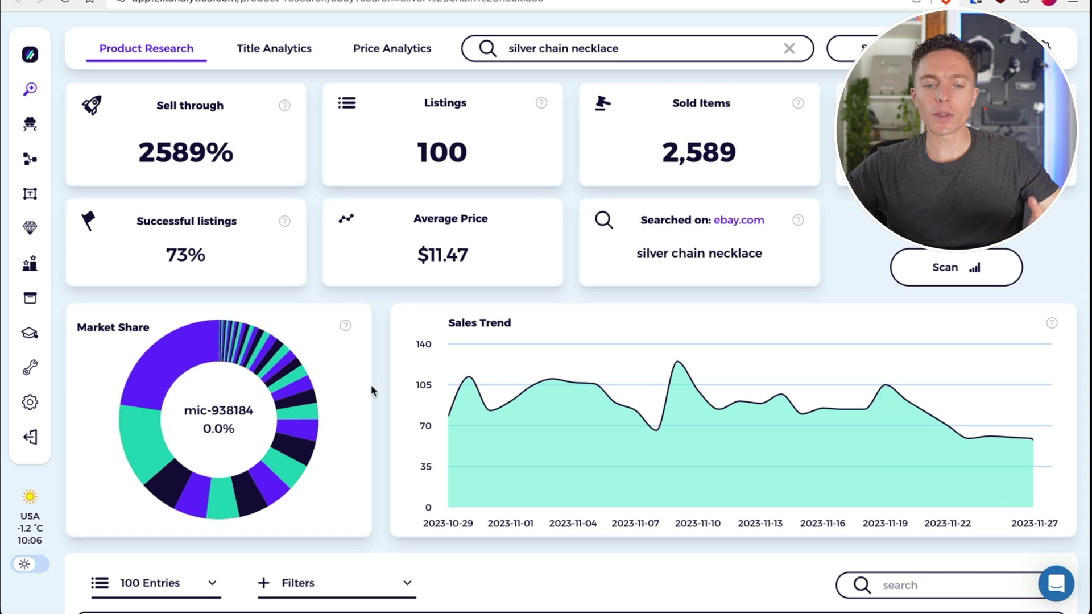
scroll(372, 391, "down", 9)
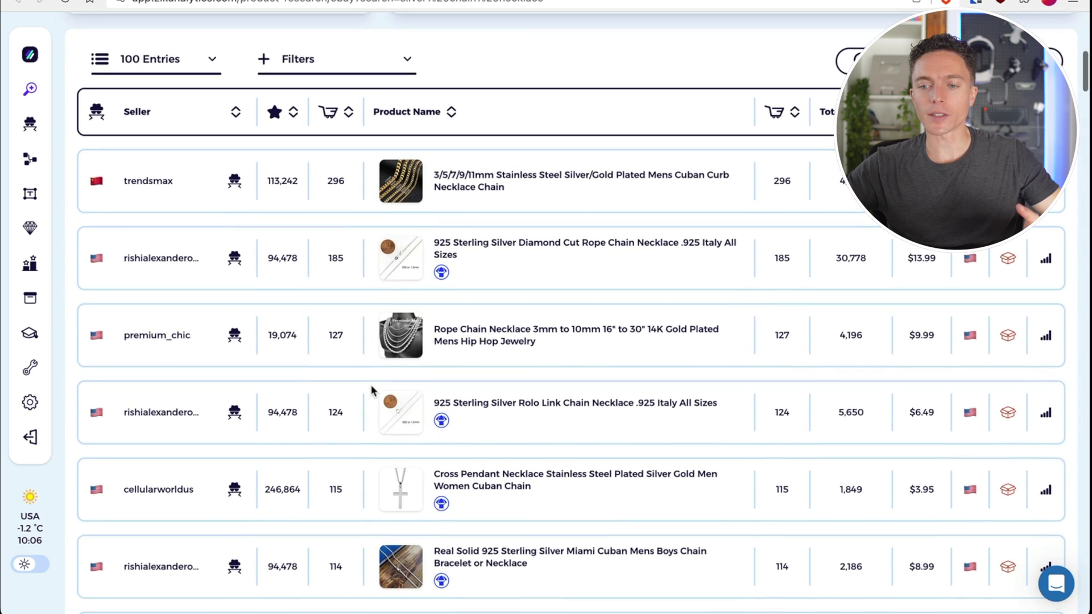
scroll(371, 390, "up", 9)
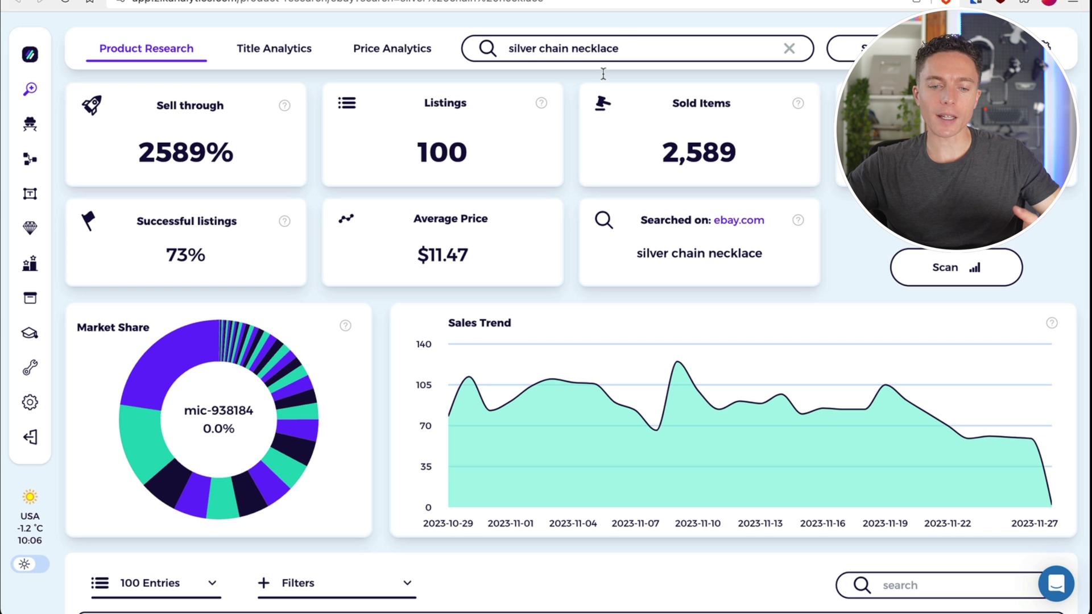
scroll(483, 531, "down", 3)
scroll(482, 532, "up", 3)
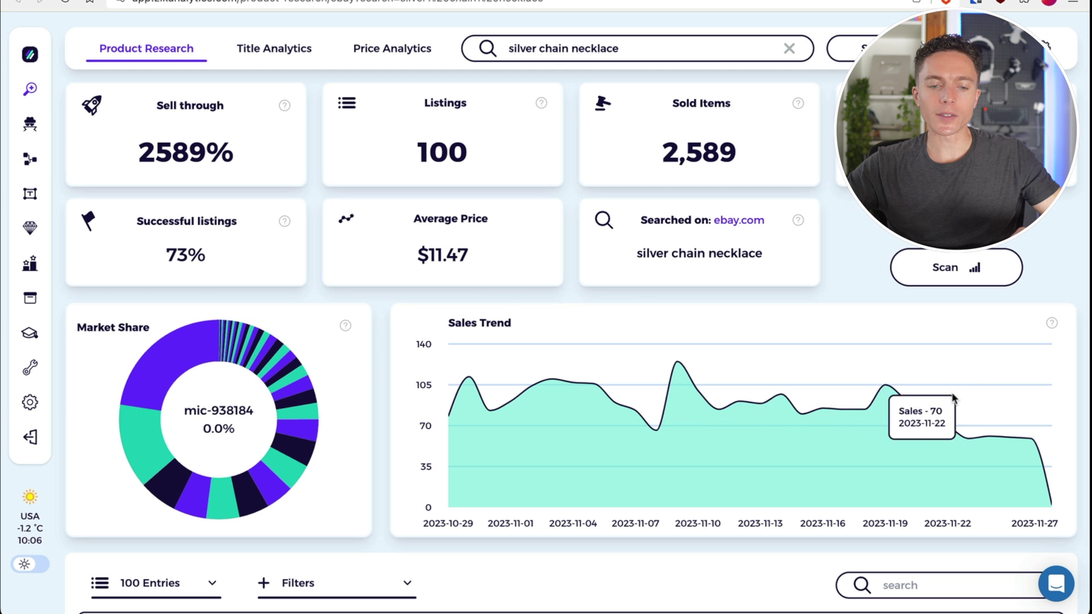
scroll(951, 391, "down", 7)
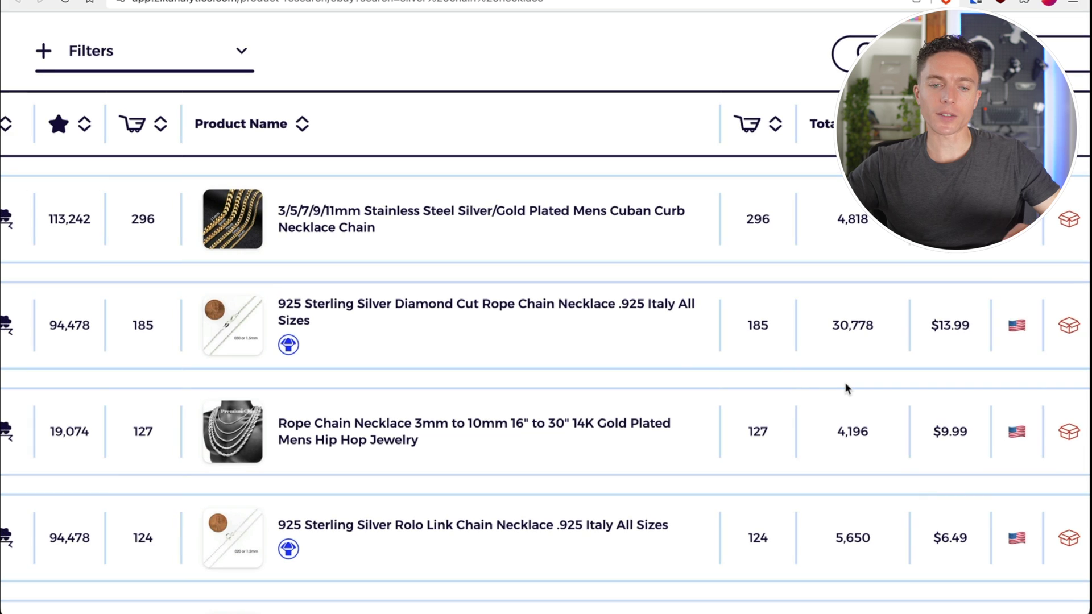
scroll(845, 389, "right", 3)
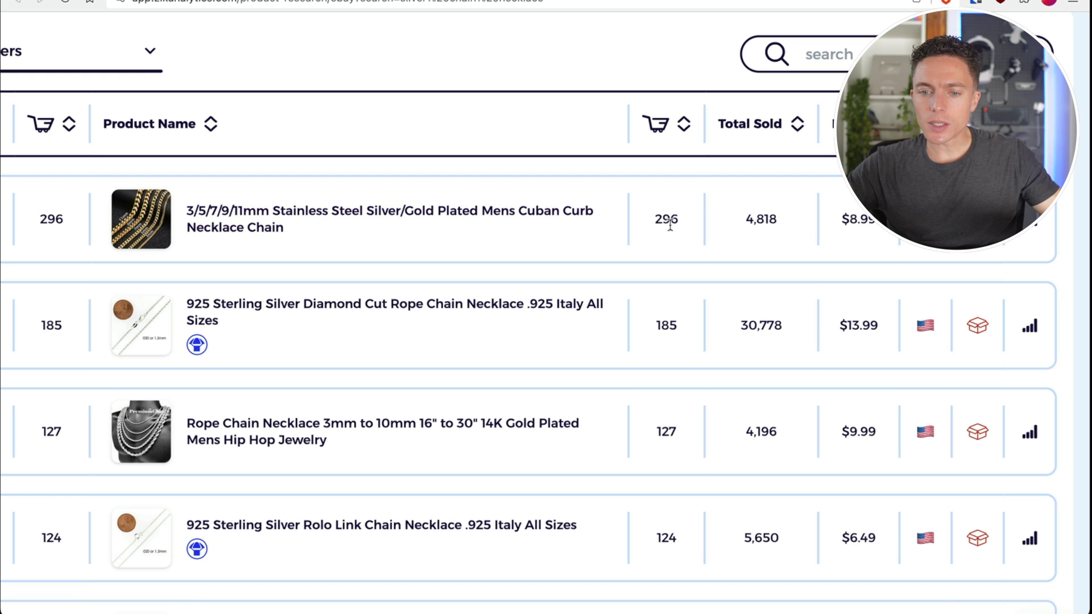
Highlight the 4,818 and 296 sold figures, then the 30,778 and 185 sold counts
left_click_drag(748, 224, 812, 222)
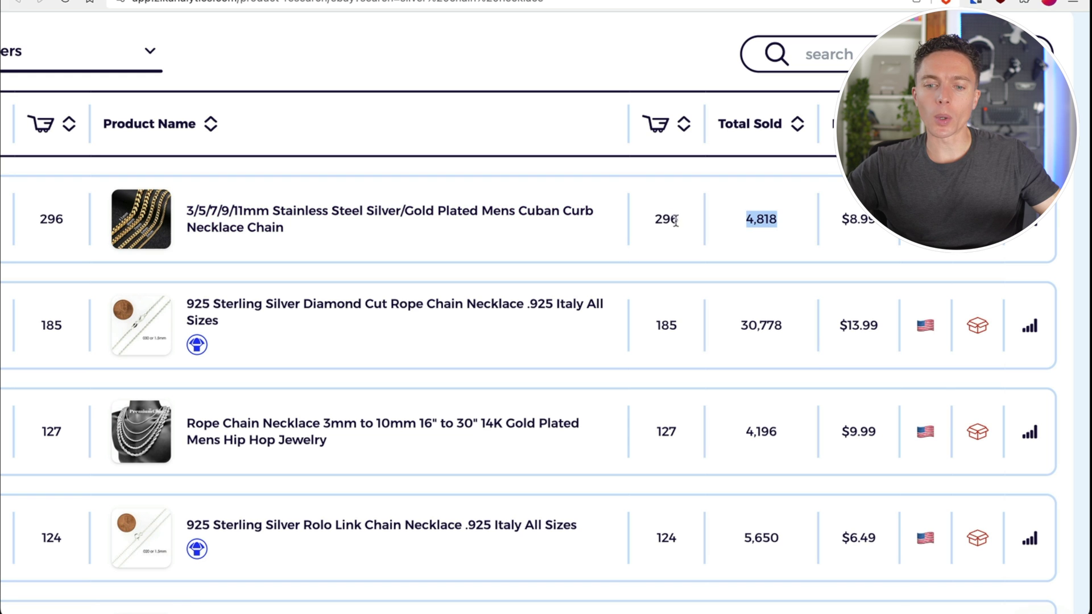
left_click_drag(653, 224, 693, 226)
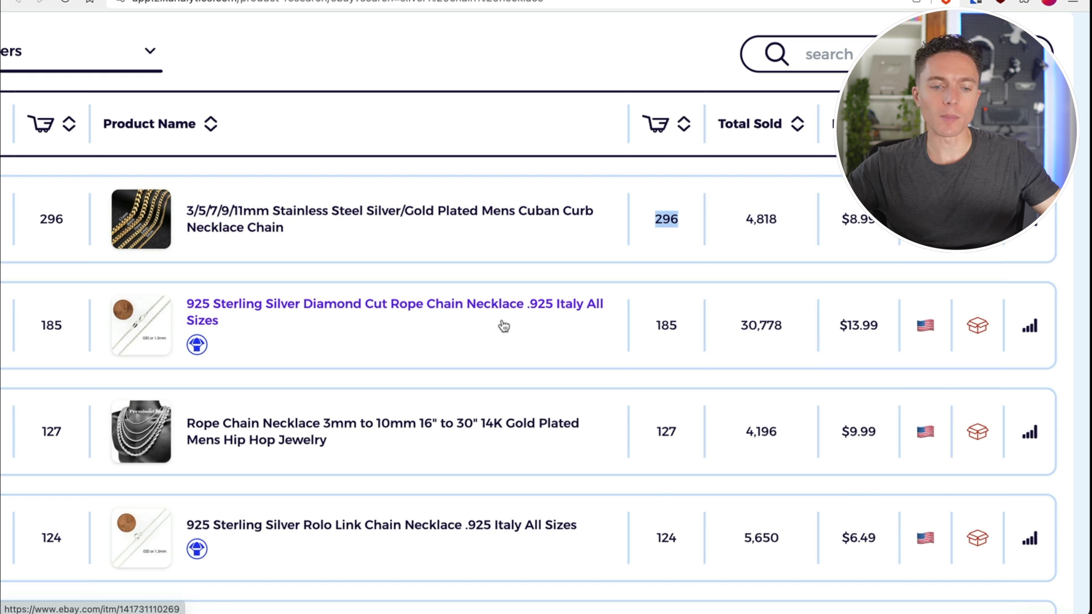
scroll(503, 324, "down", 2)
mouse_move(169, 242)
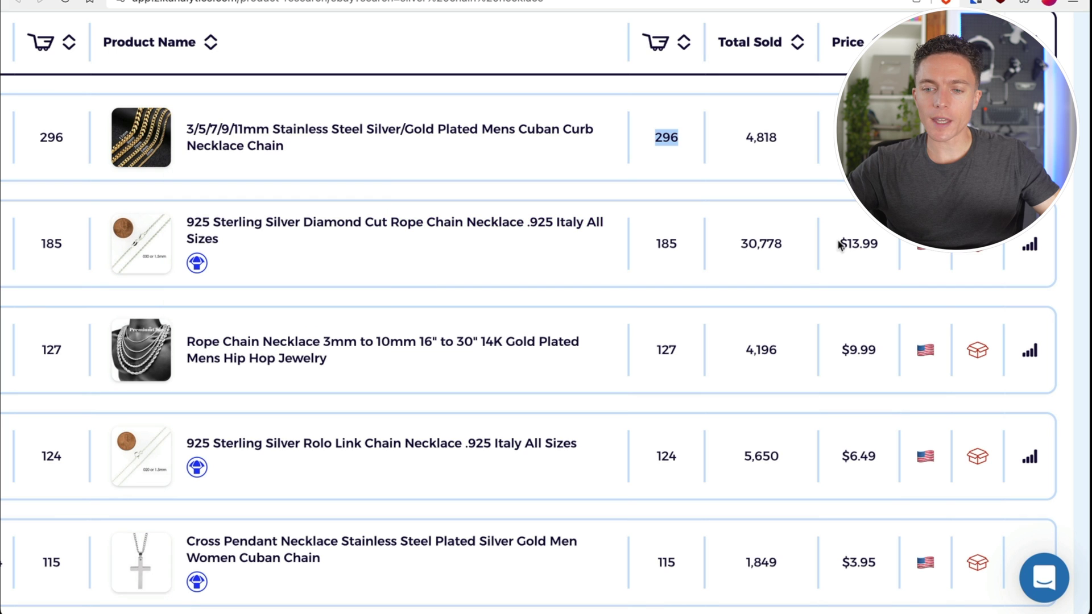
left_click_drag(750, 244, 804, 245)
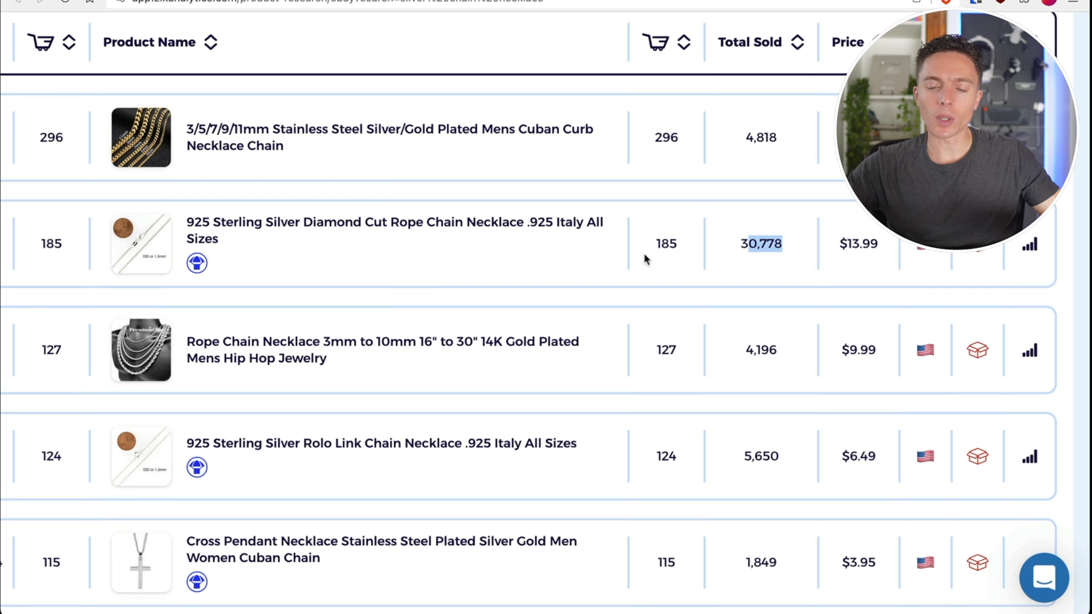
left_click_drag(678, 253, 649, 233)
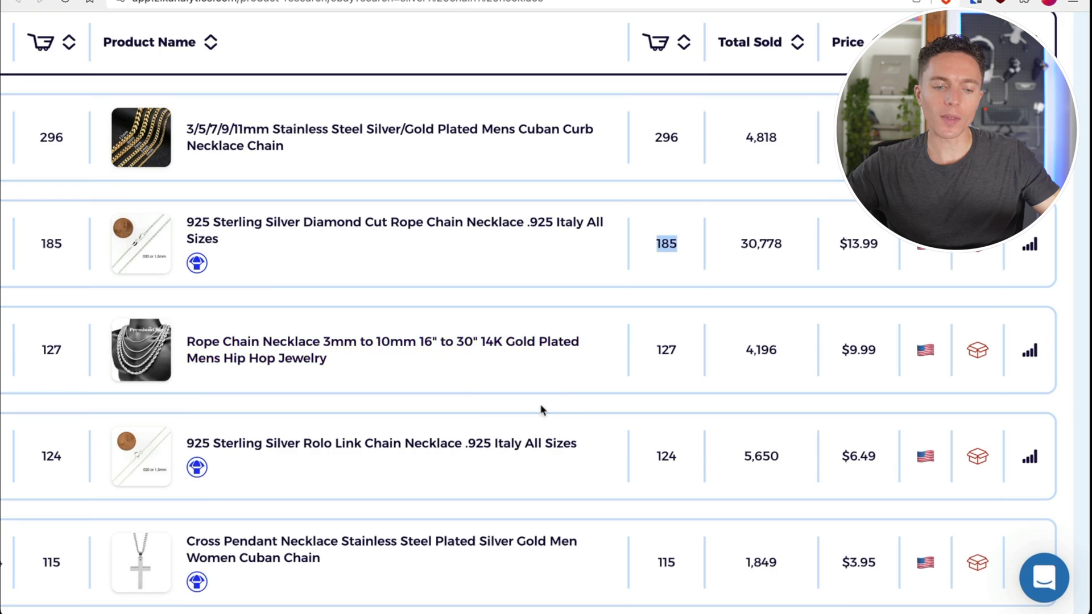
scroll(569, 394, "down", 15)
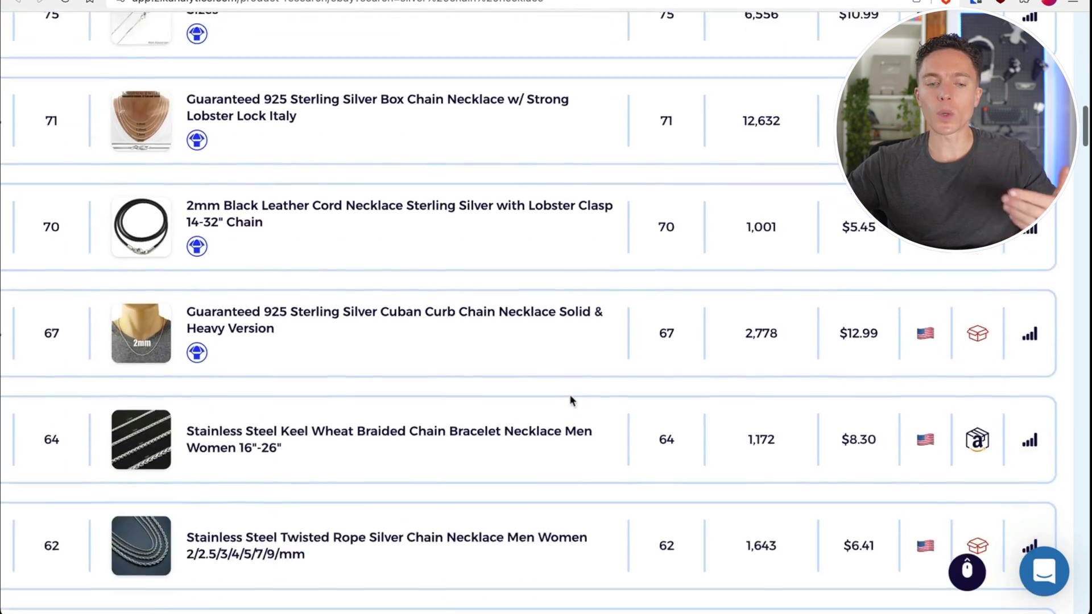
scroll(571, 401, "up", 15)
key("ctrl+minus")
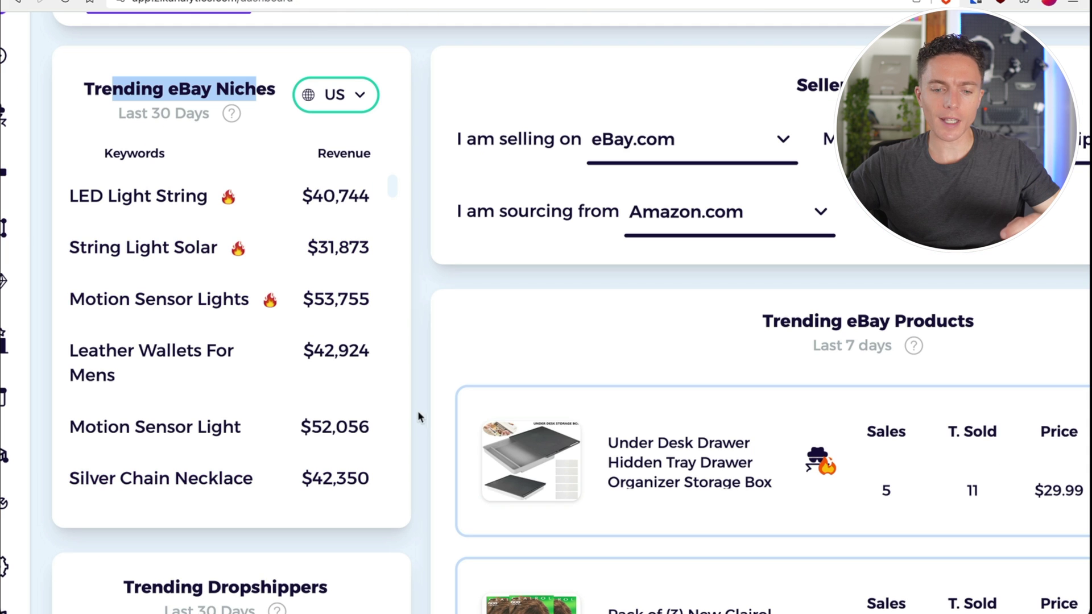
scroll(418, 458, "down", 2)
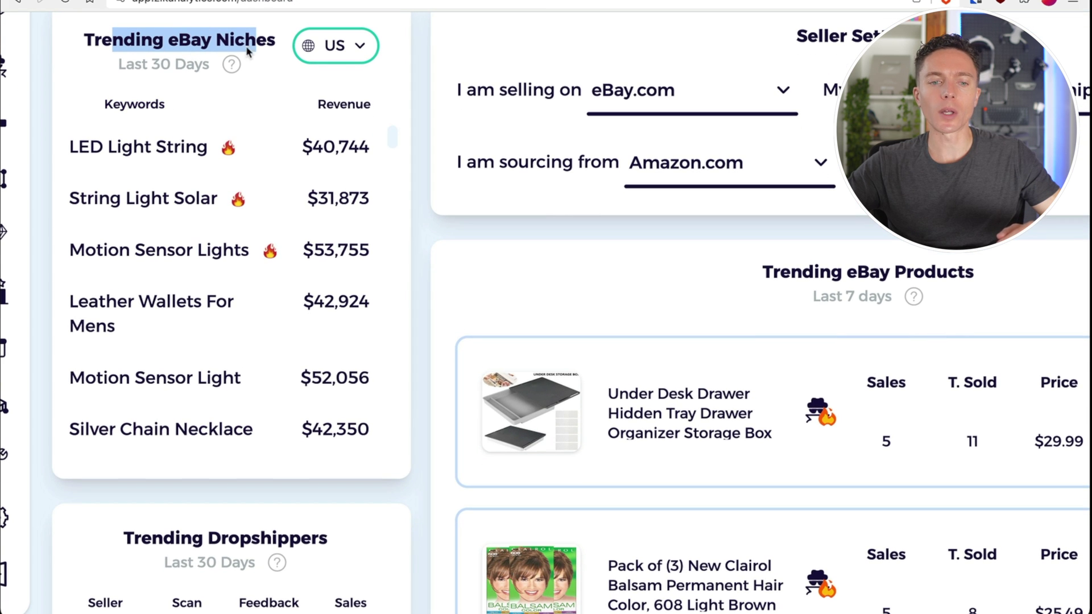
scroll(374, 401, "down", 7)
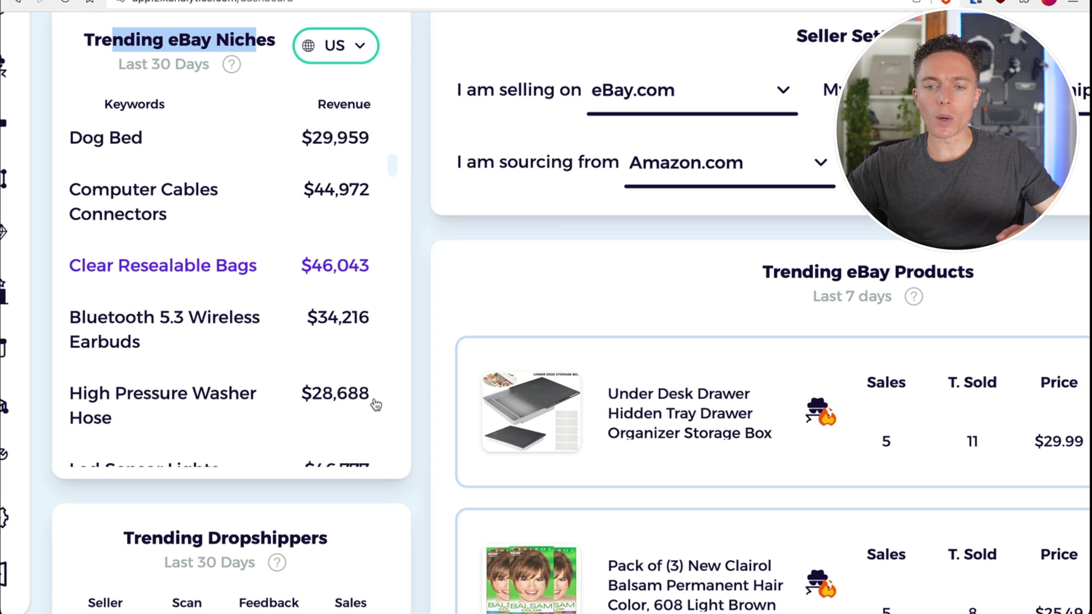
scroll(375, 404, "down", 2)
scroll(410, 483, "down", 10)
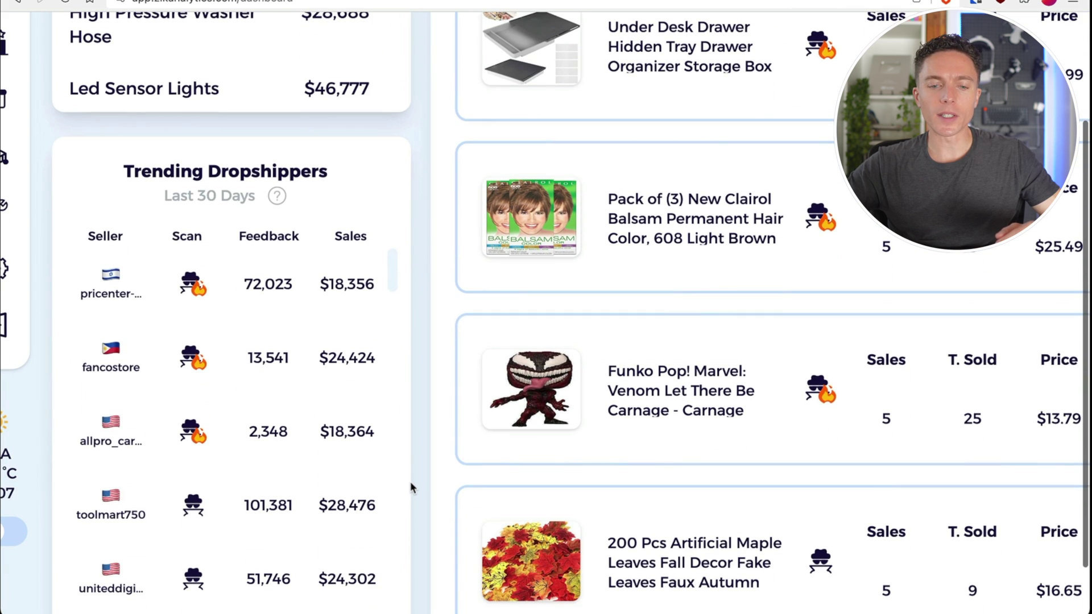
scroll(190, 413, "down", 2)
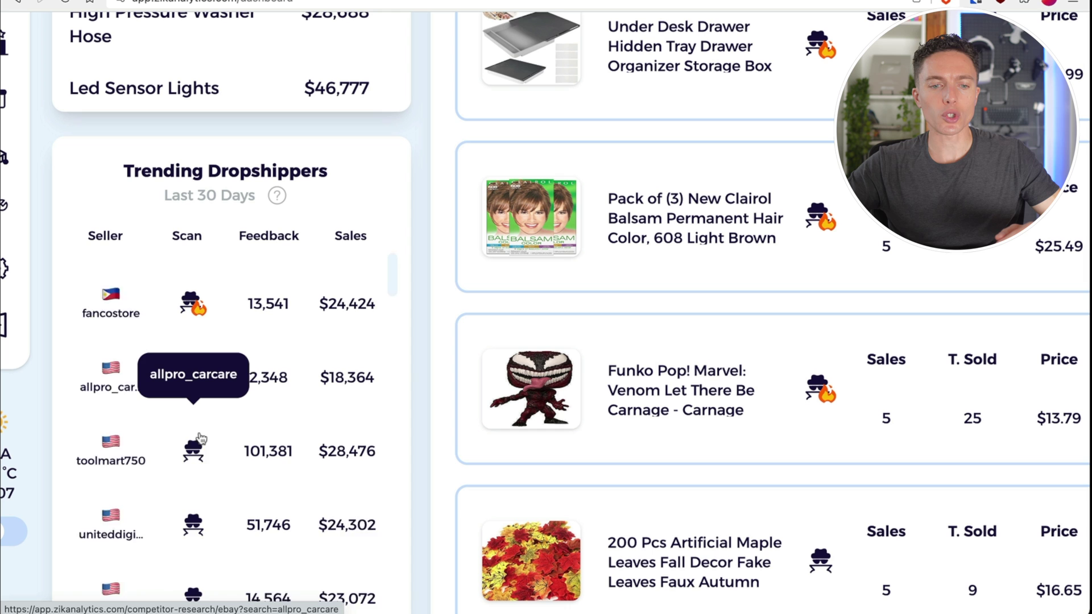
scroll(193, 406, "up", 2)
scroll(50, 501, "down", 2)
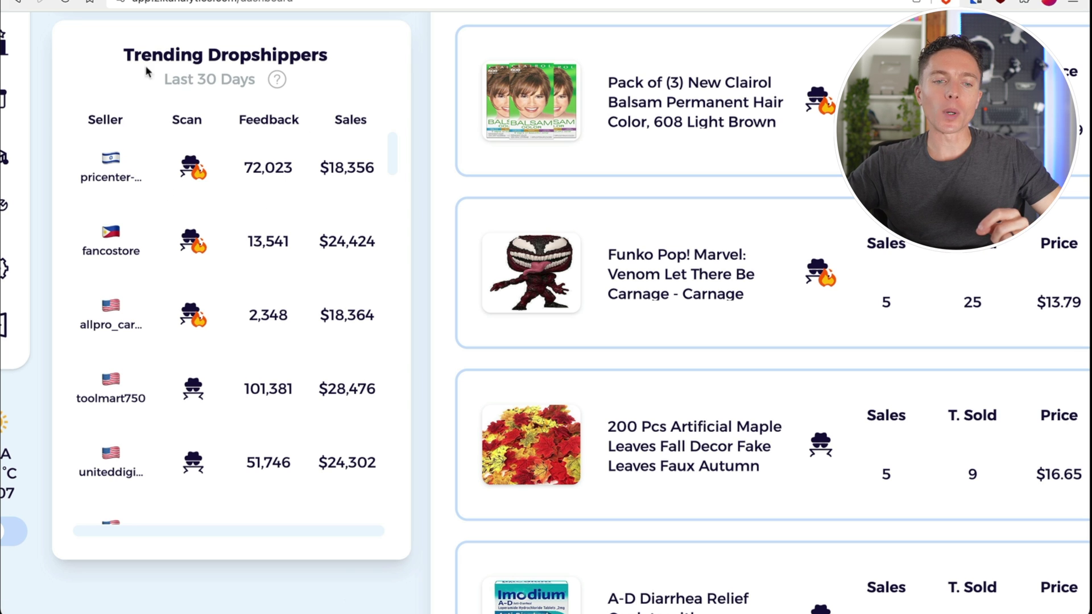
left_click_drag(127, 57, 331, 67)
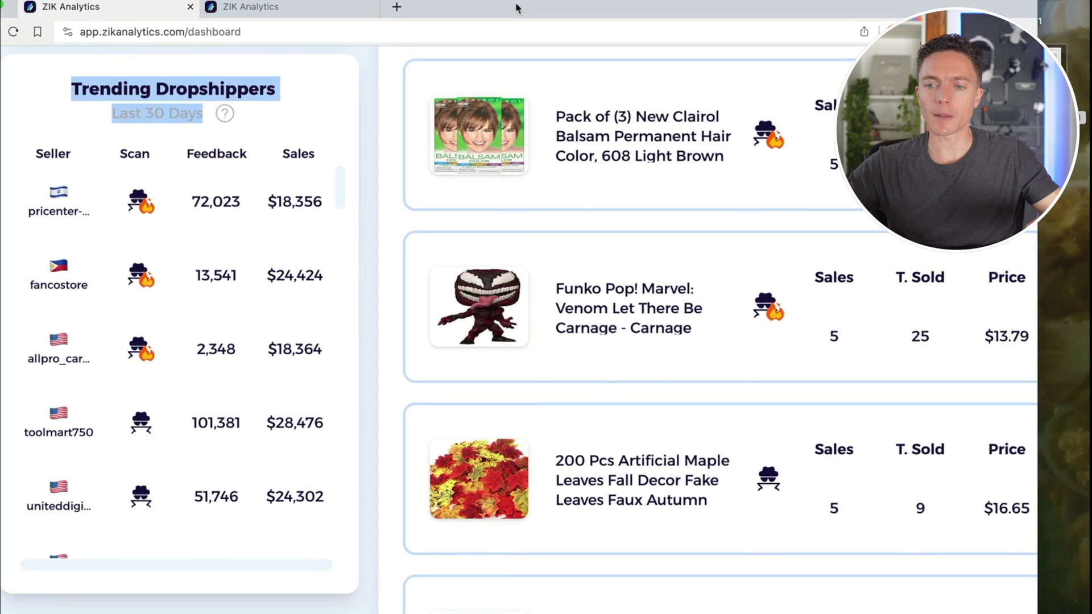
left_click(424, 143)
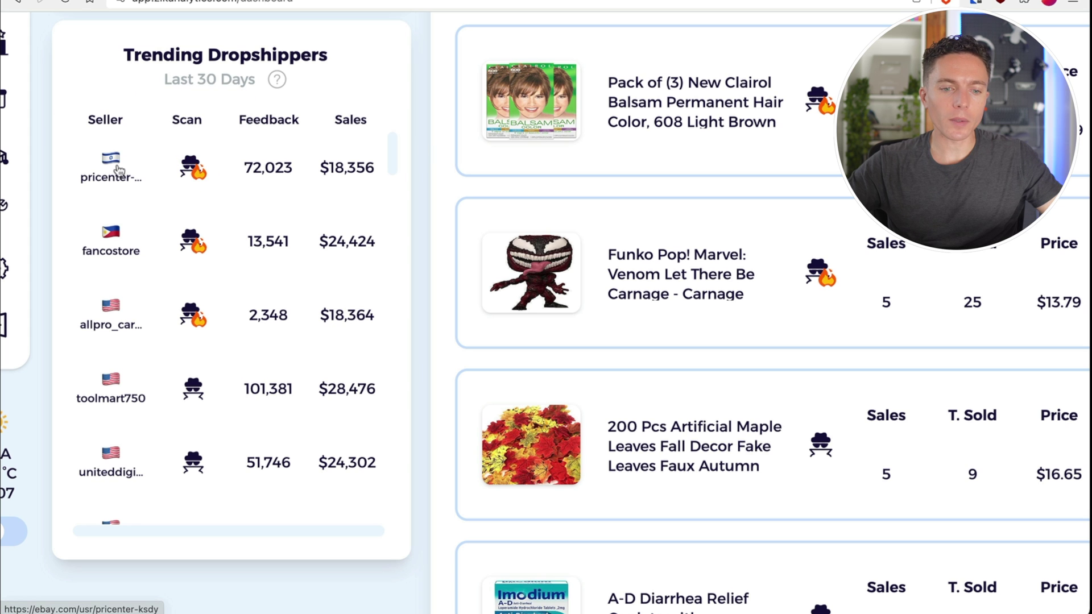
left_click_drag(318, 167, 378, 174)
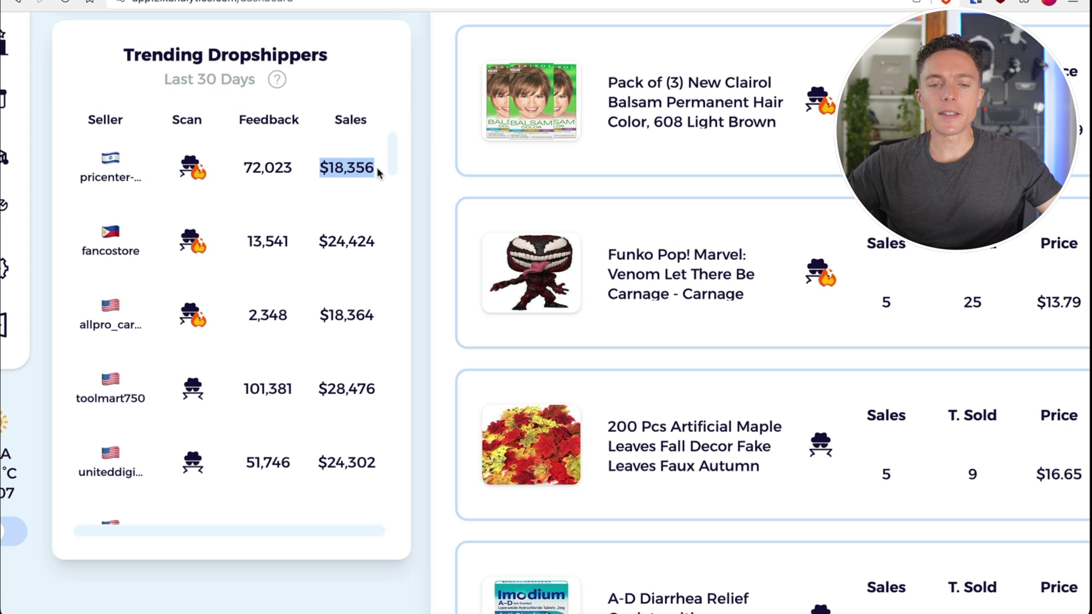
left_click_drag(327, 238, 377, 244)
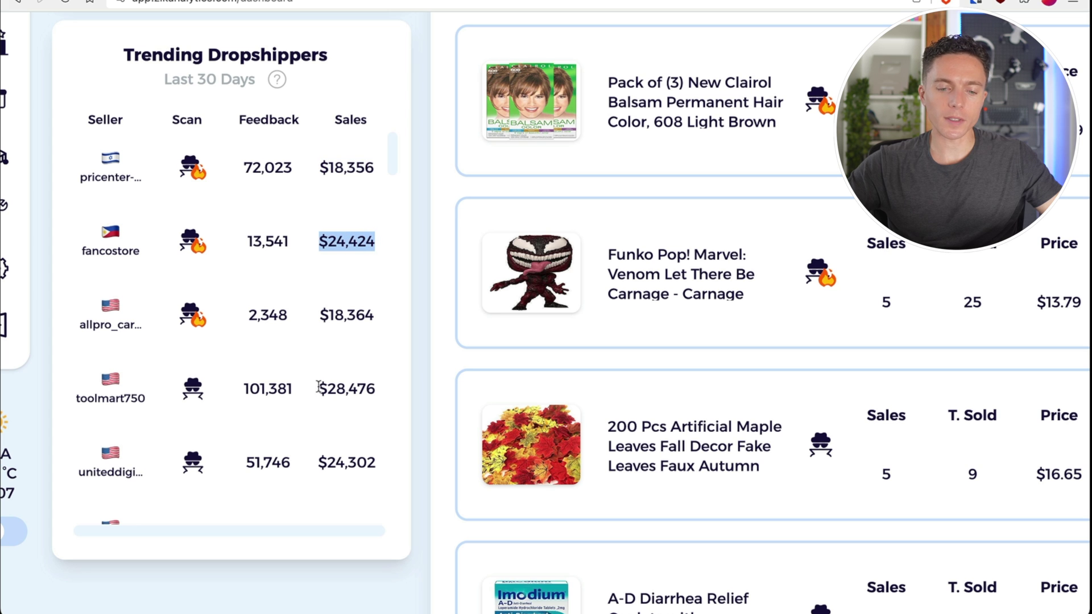
left_click_drag(319, 388, 377, 390)
scroll(324, 390, "down", 3)
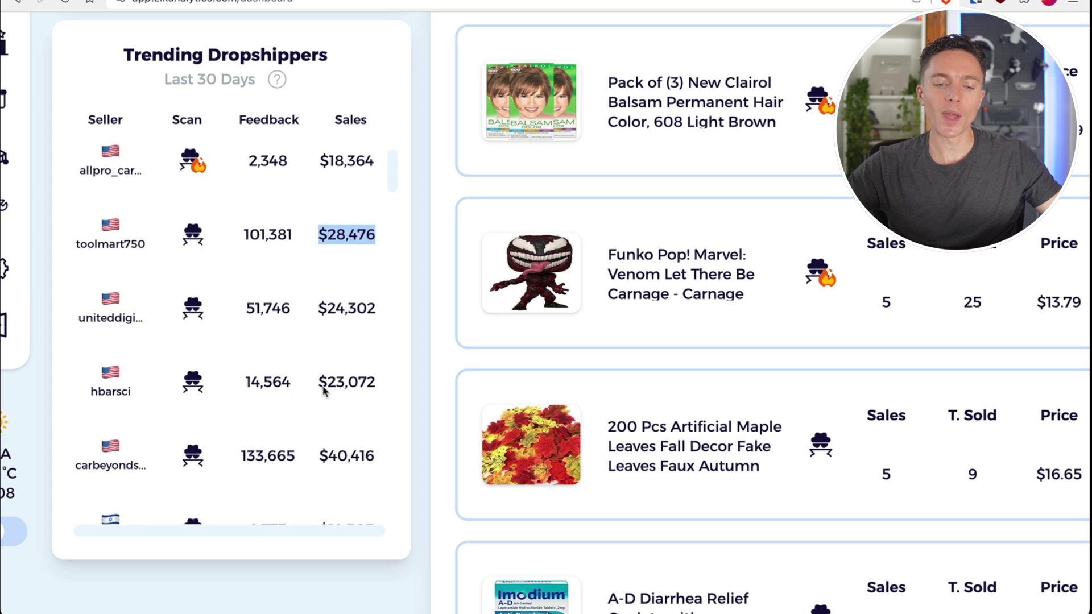
scroll(323, 391, "down", 2)
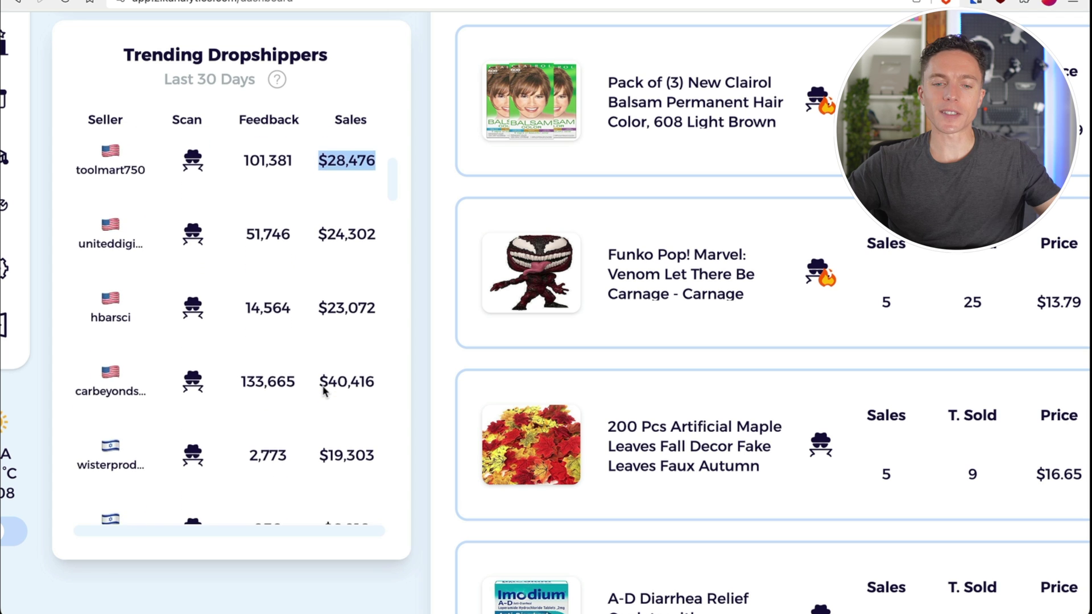
scroll(323, 391, "up", 4)
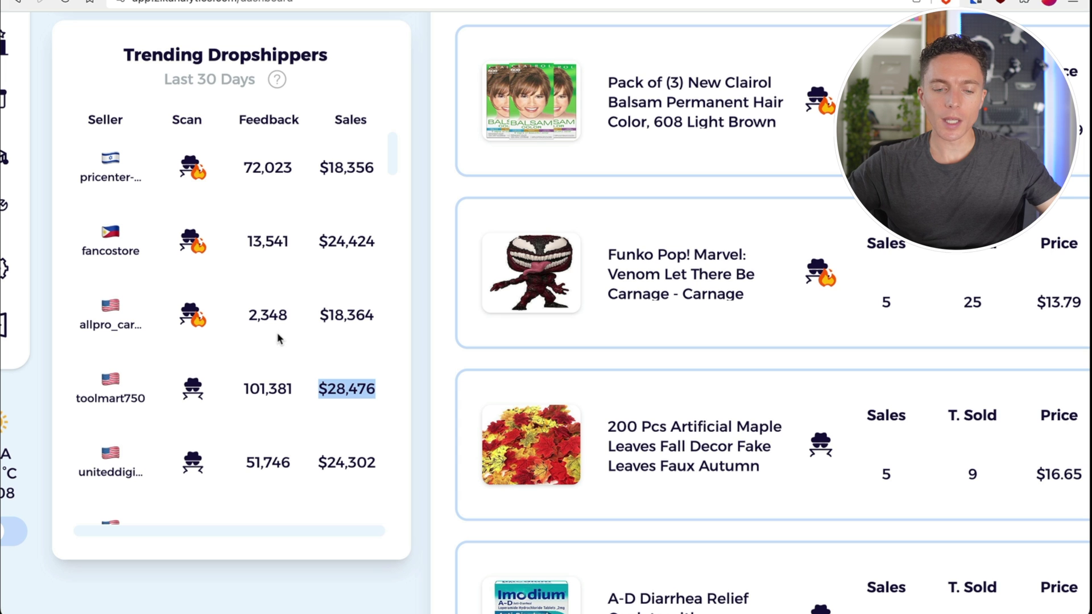
scroll(278, 339, "down", 5)
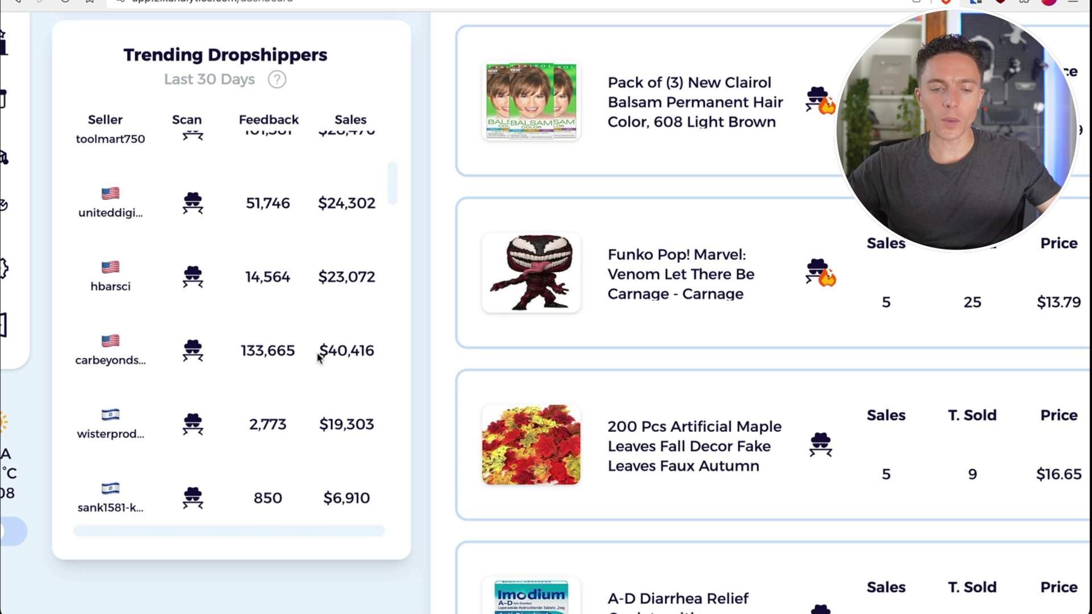
left_click_drag(319, 356, 362, 353)
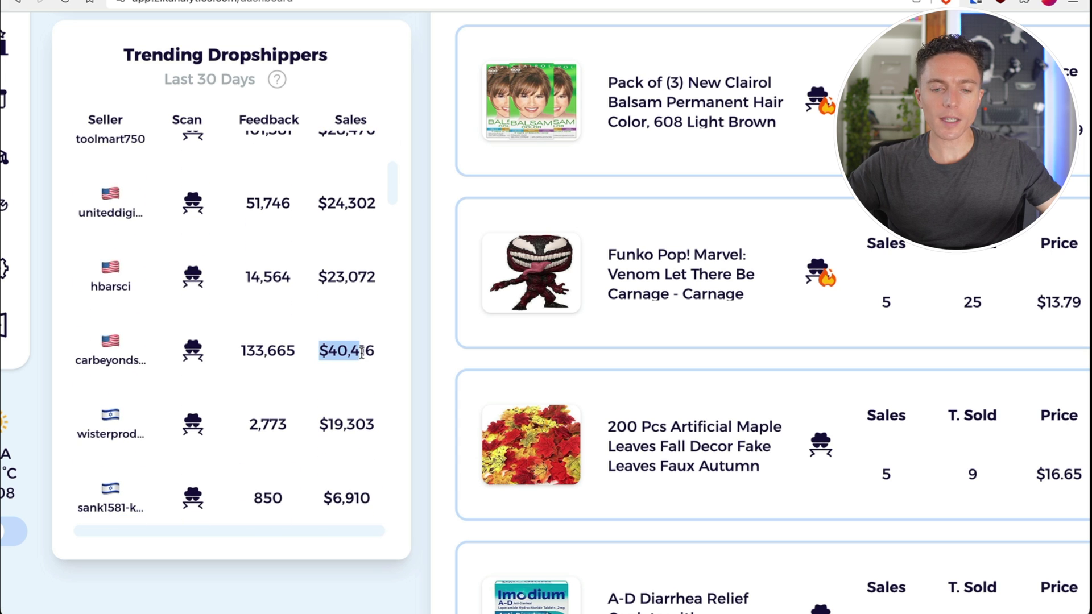
left_click(195, 355)
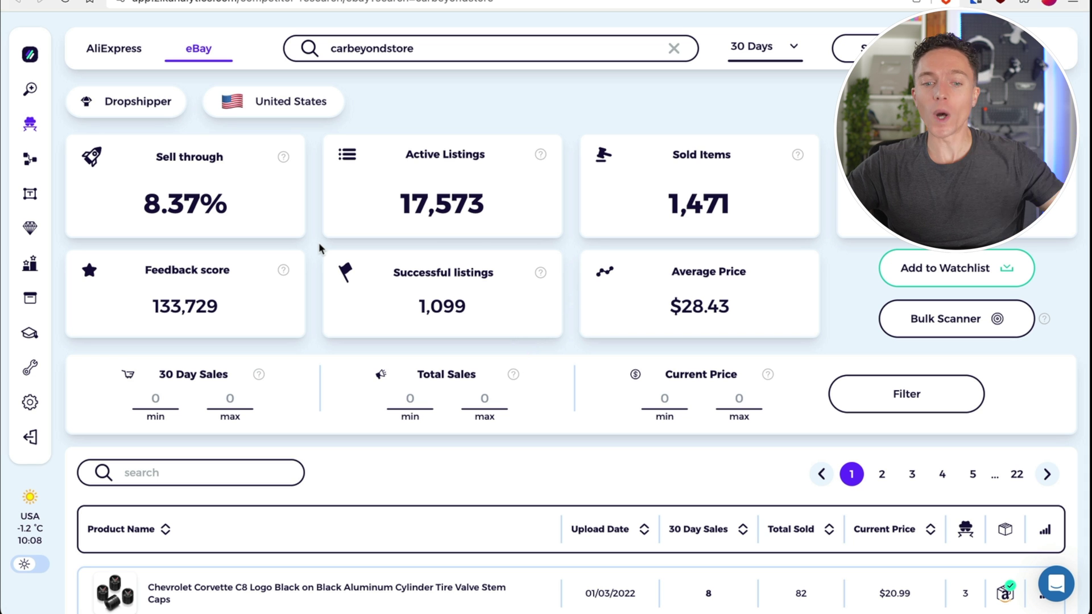
Review carbeyondstore's competitor stats, highlighting its 17,573 active listings count
scroll(319, 248, "down", 3)
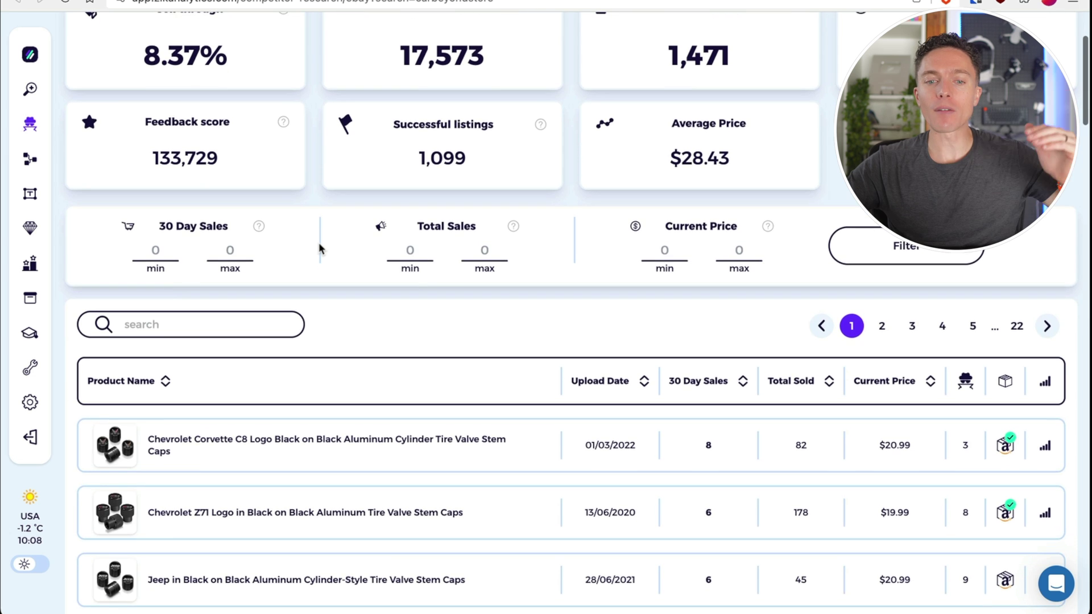
scroll(319, 249, "up", 3)
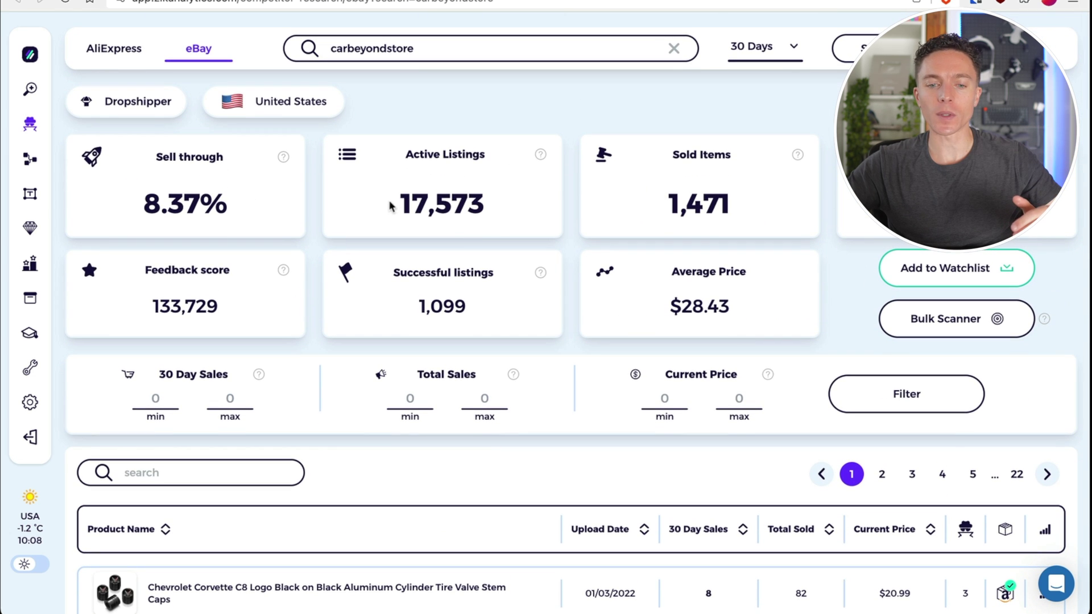
left_click_drag(392, 206, 494, 209)
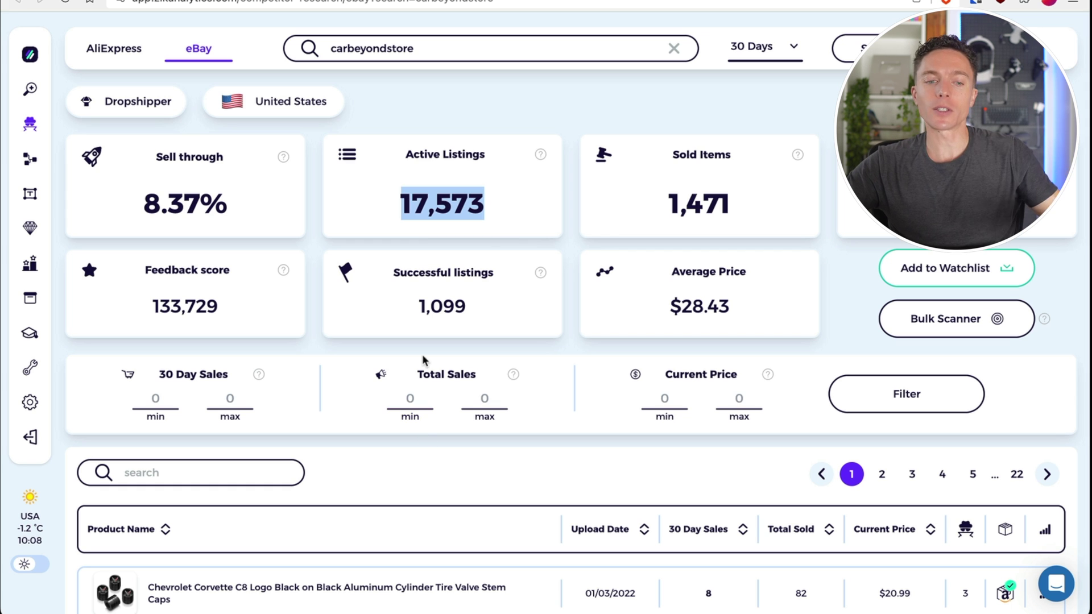
scroll(426, 358, "down", 5)
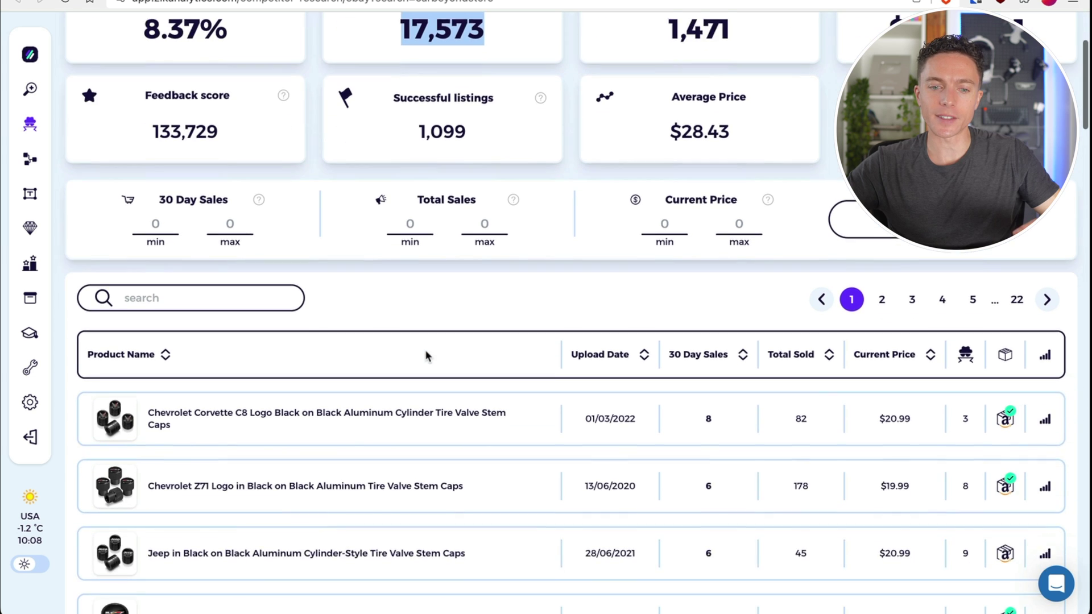
Highlight the top product's sales numbers and scroll through carbeyondstore's product table
scroll(444, 322, "up", 3)
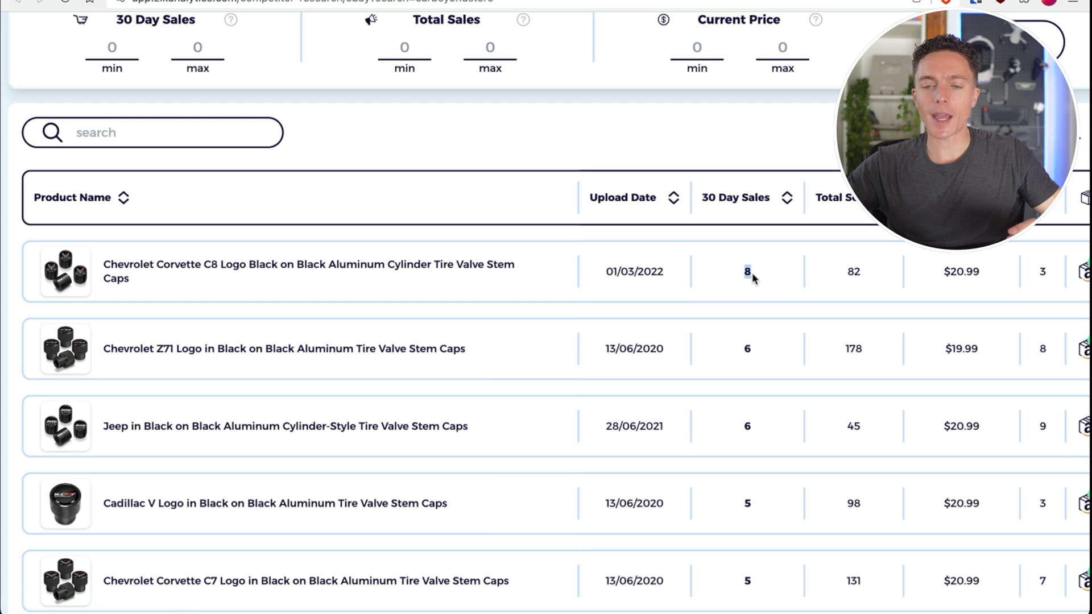
left_click_drag(855, 272, 992, 273)
scroll(992, 274, "right", 3)
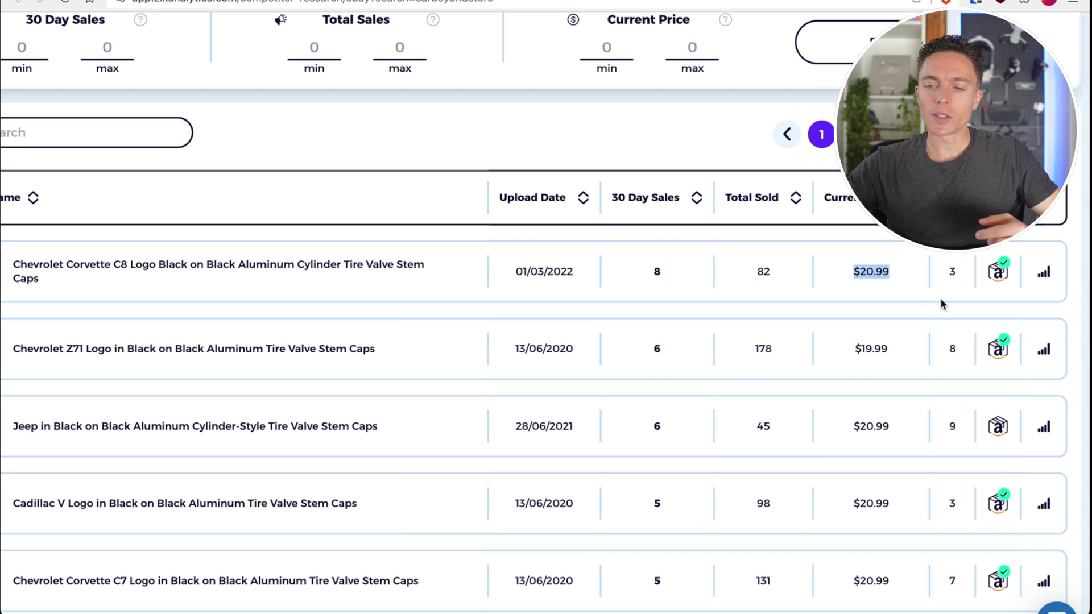
scroll(684, 363, "left", 2)
scroll(683, 360, "down", 3)
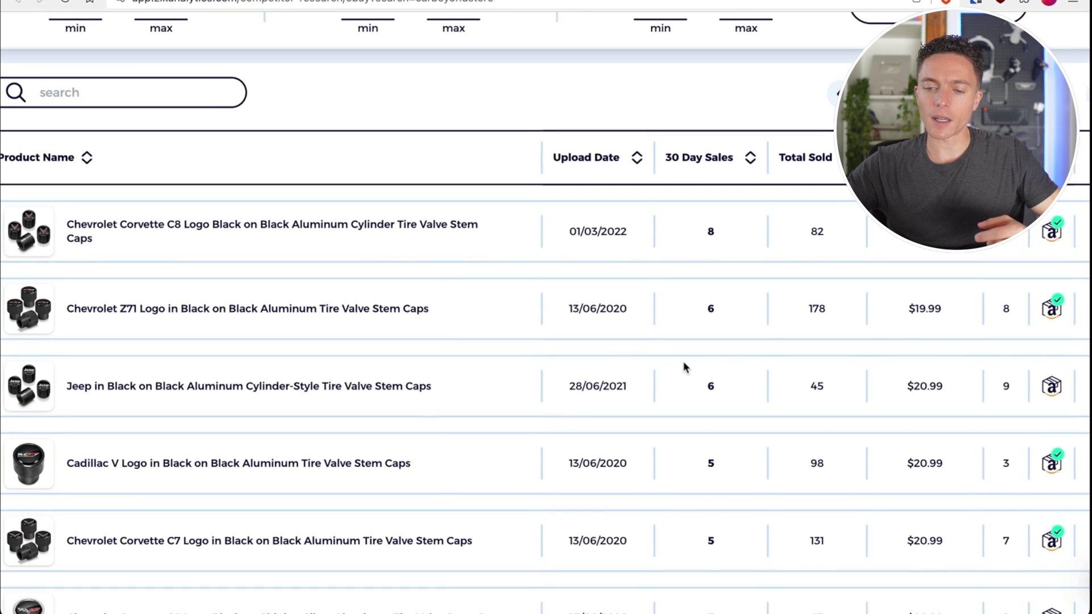
scroll(684, 360, "left", 1)
scroll(684, 361, "down", 20)
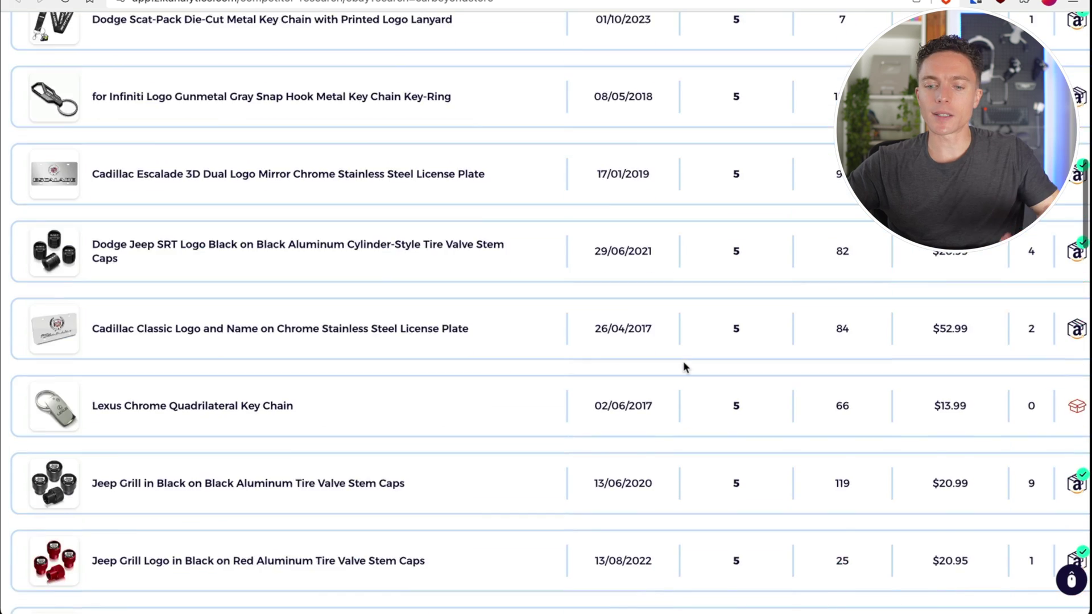
scroll(684, 362, "down", 14)
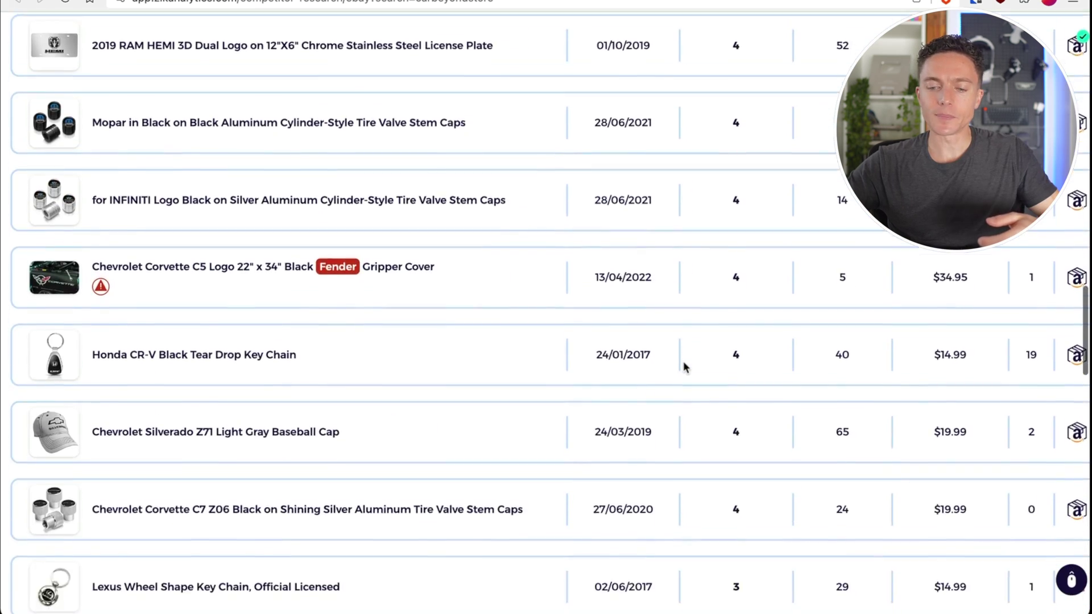
scroll(685, 364, "down", 3)
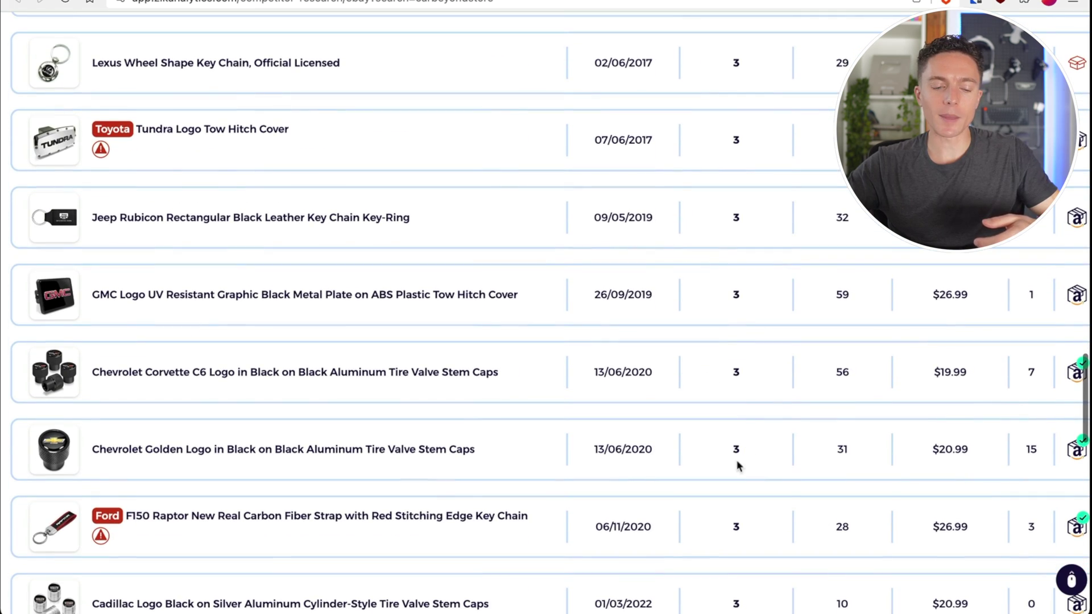
scroll(699, 404, "up", 17)
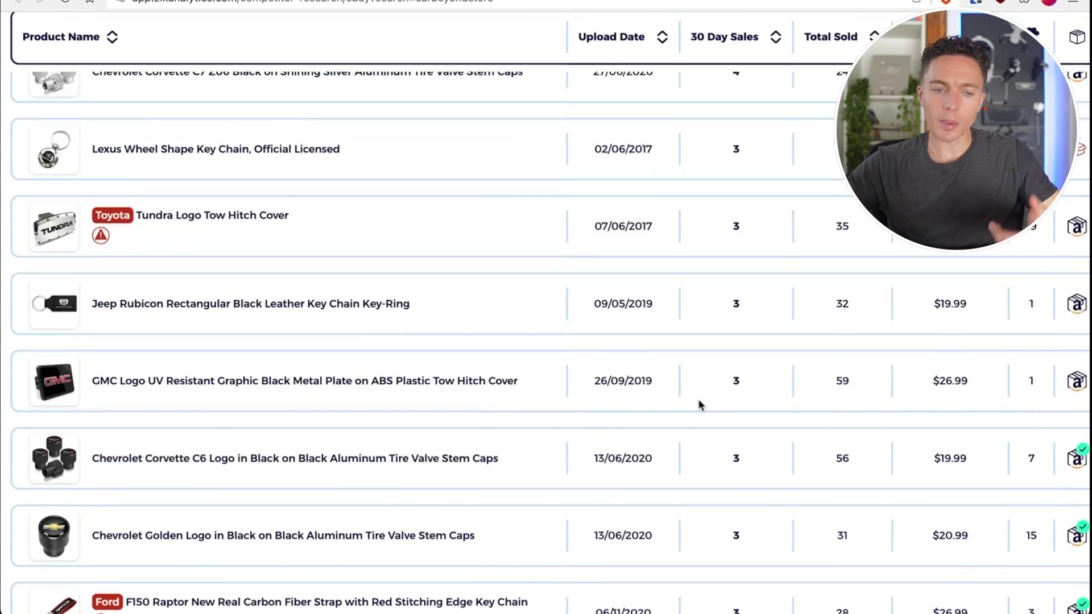
scroll(699, 404, "up", 9)
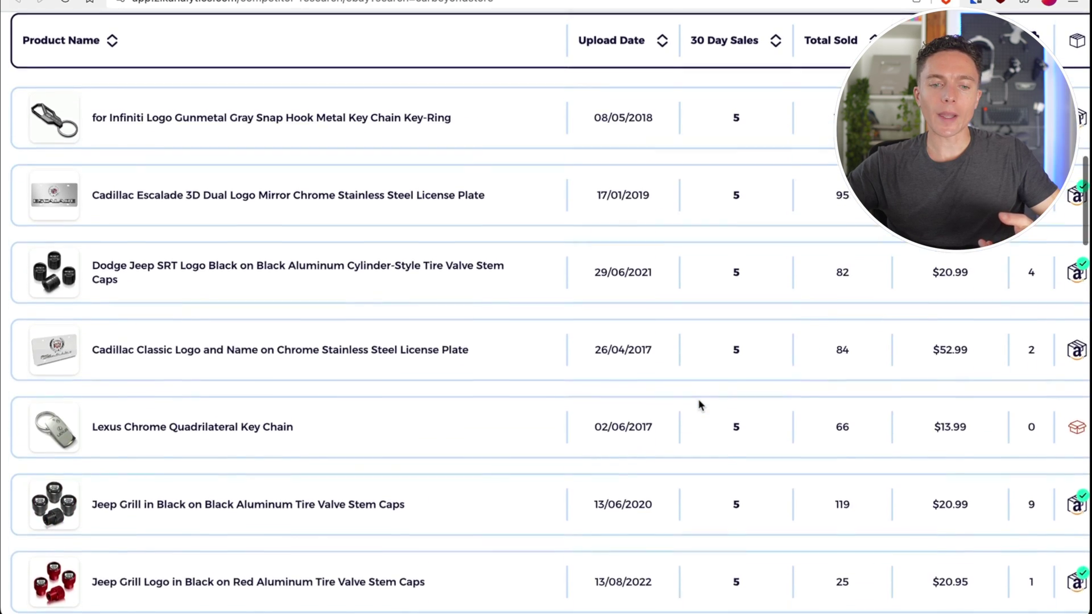
scroll(699, 404, "up", 6)
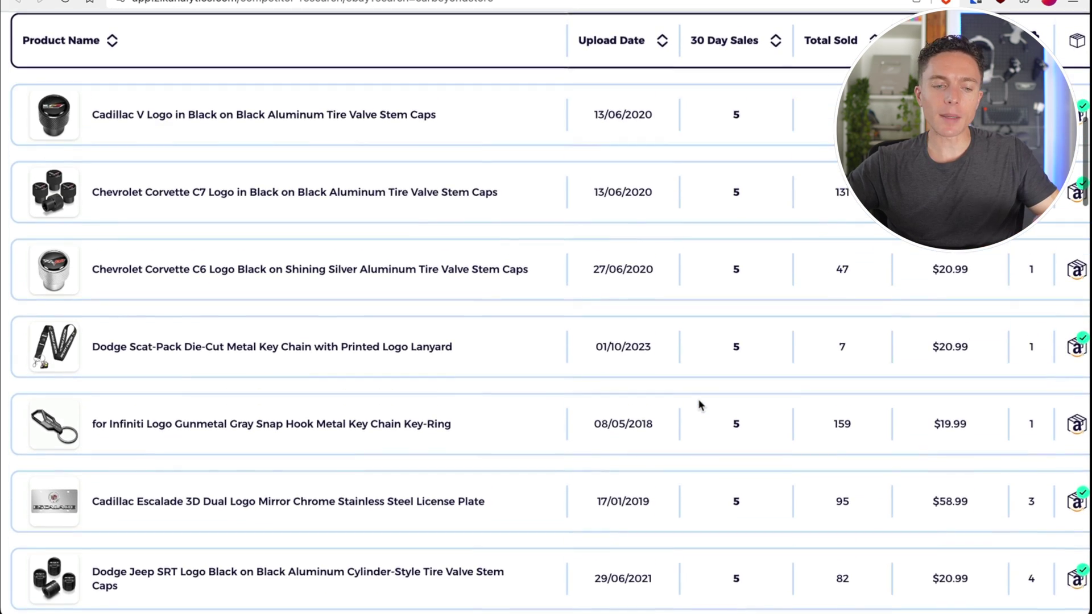
scroll(699, 403, "up", 4)
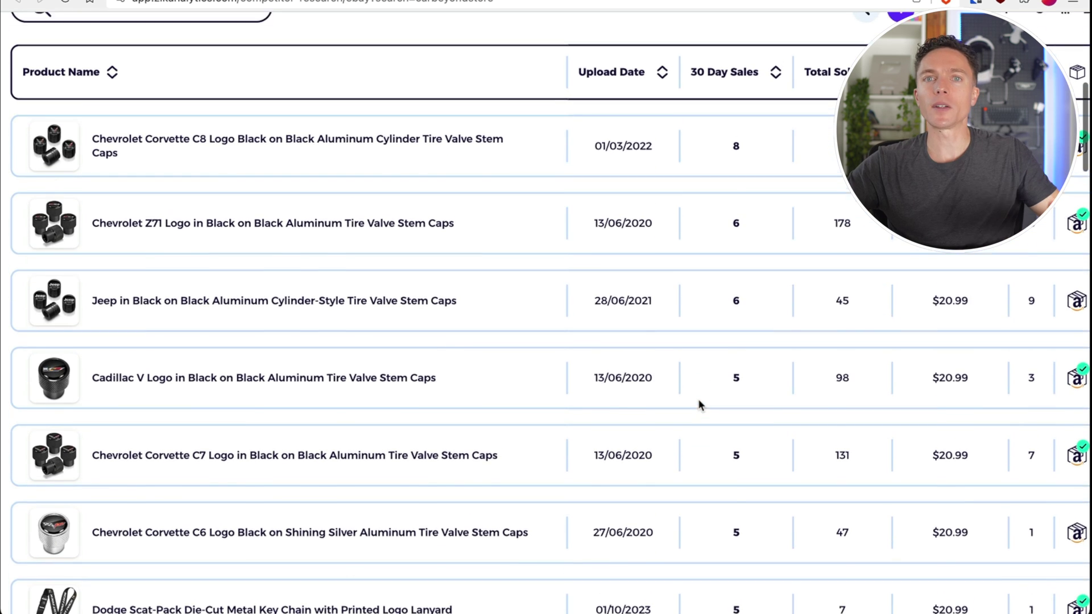
scroll(463, 295, "up", 7)
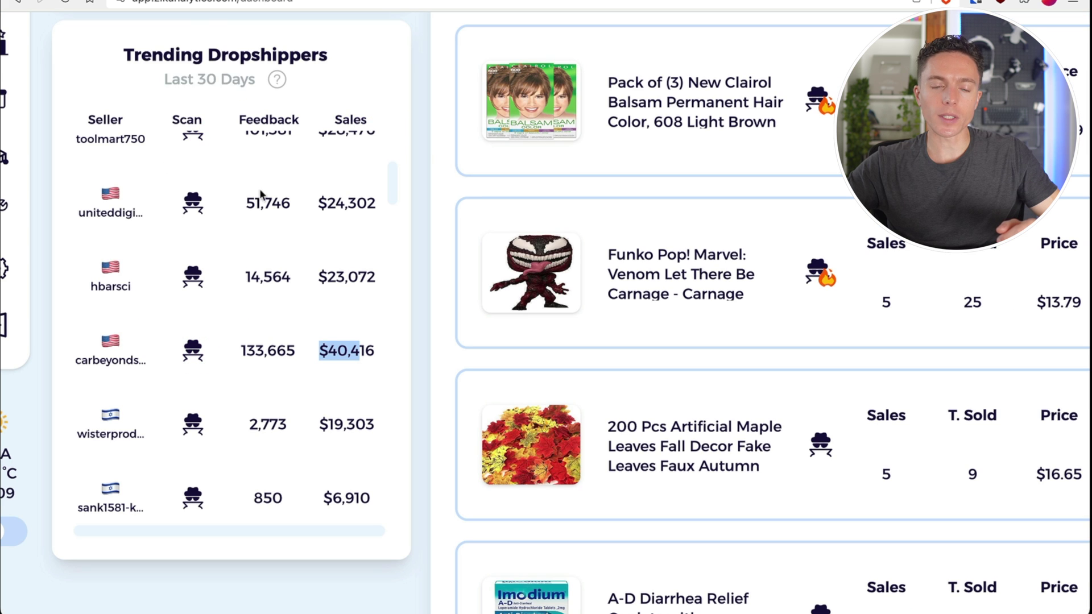
Clear the $40,416 highlight and zoom the browser out so the full dashboard fits
left_click(433, 234)
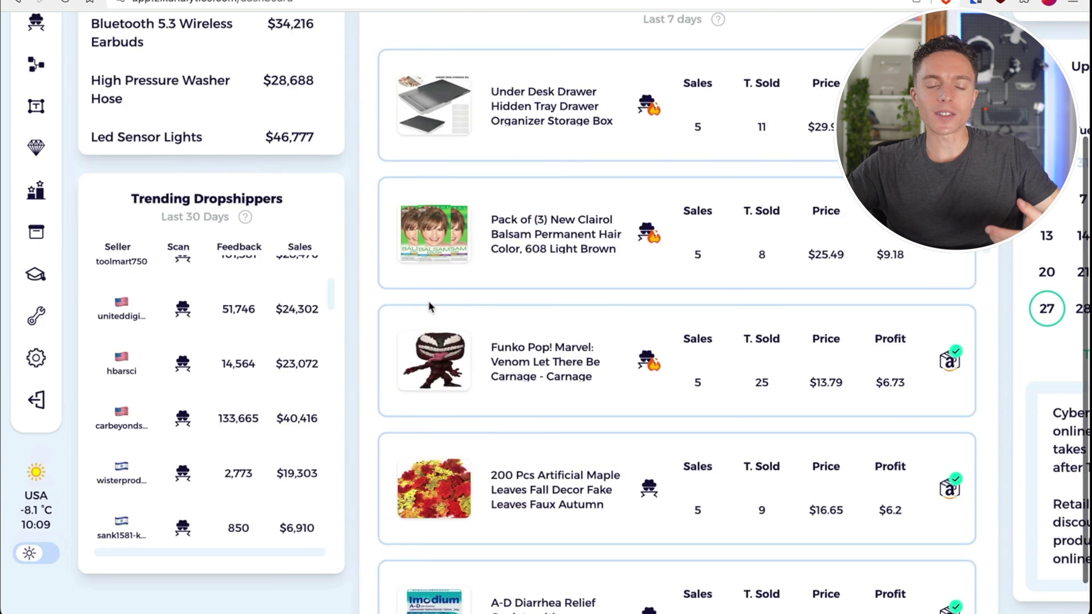
key("ctrl+minus")
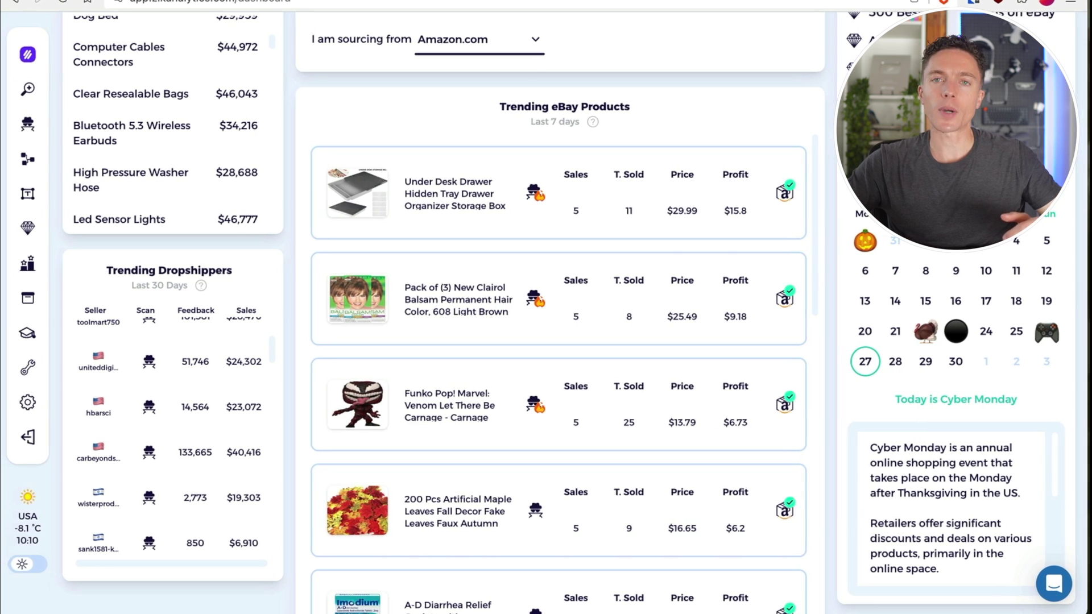
scroll(289, 291, "up", 3)
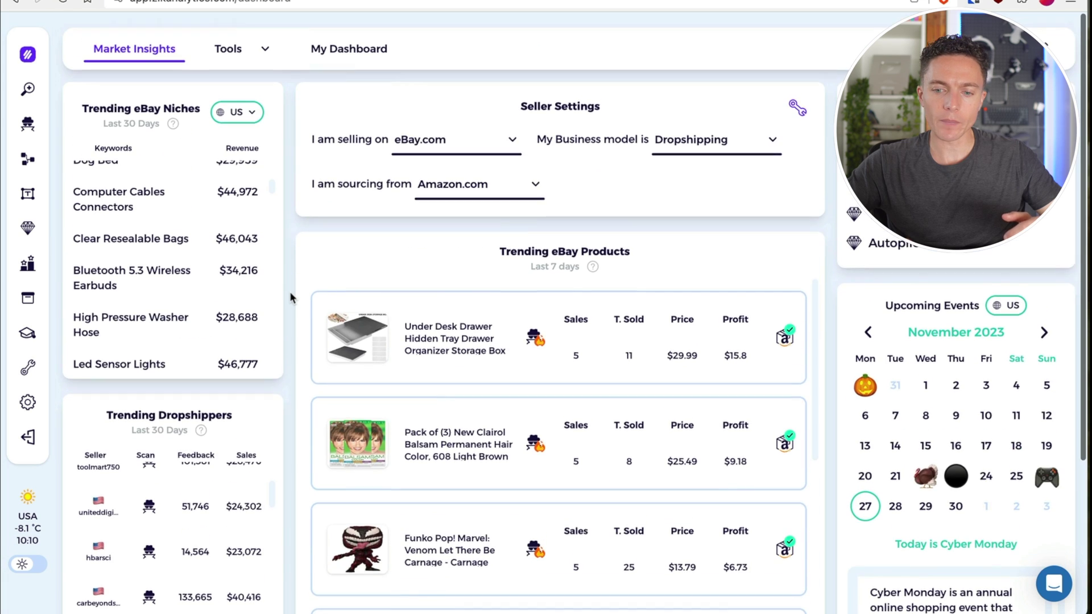
scroll(289, 292, "down", 1)
scroll(288, 291, "down", 1)
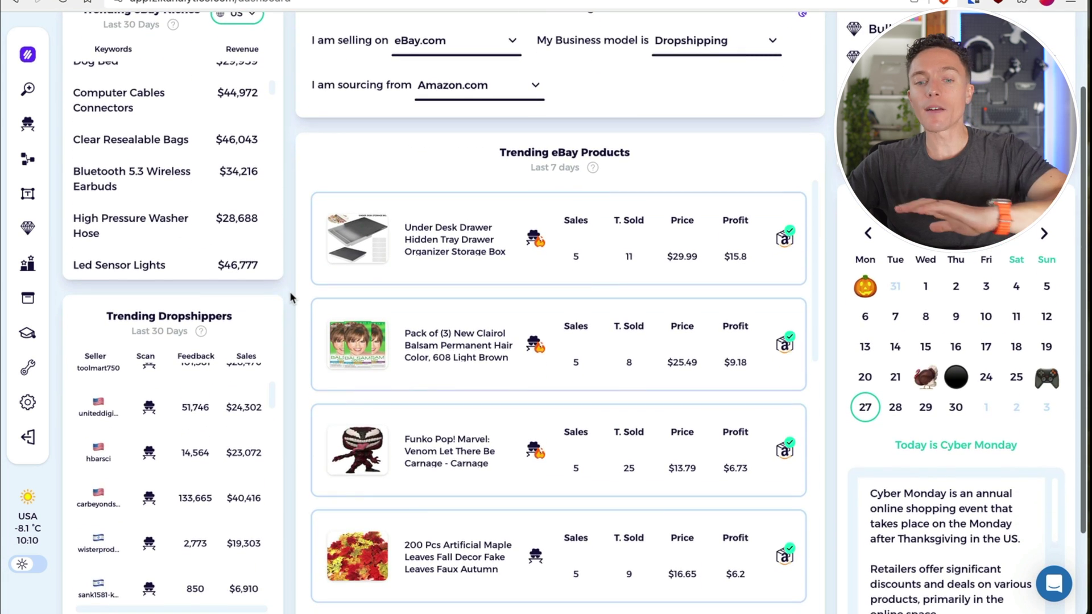
scroll(289, 291, "down", 2)
scroll(289, 291, "up", 4)
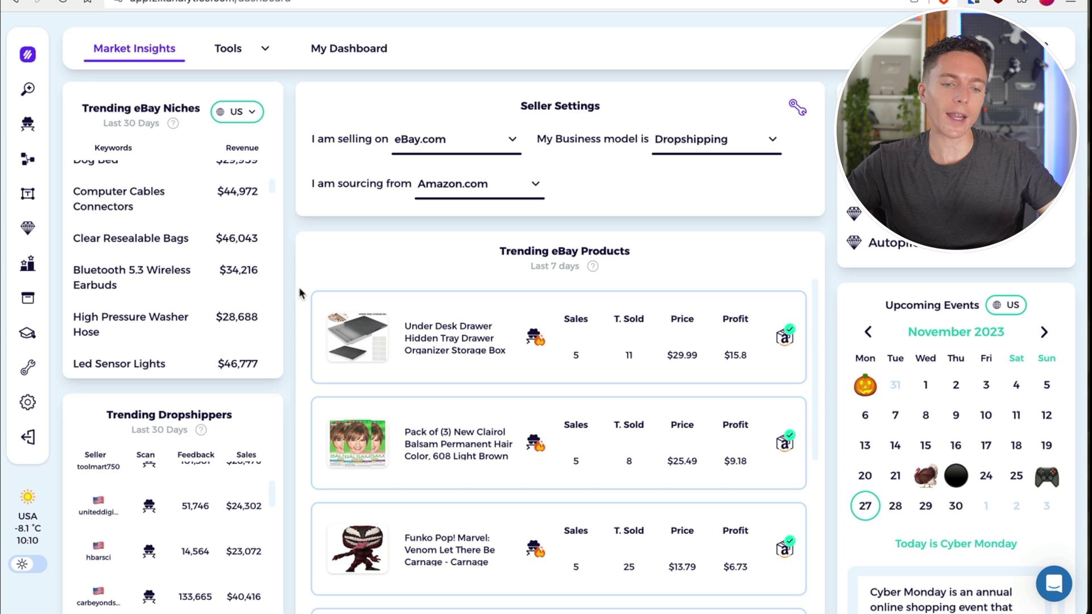
scroll(230, 302, "down", 5)
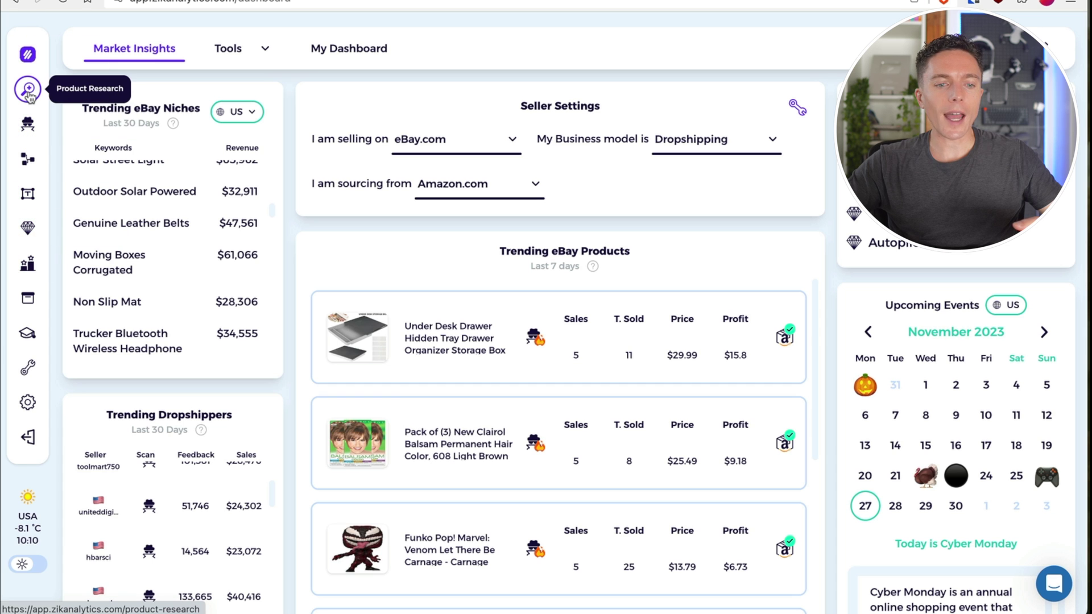
left_click(29, 91)
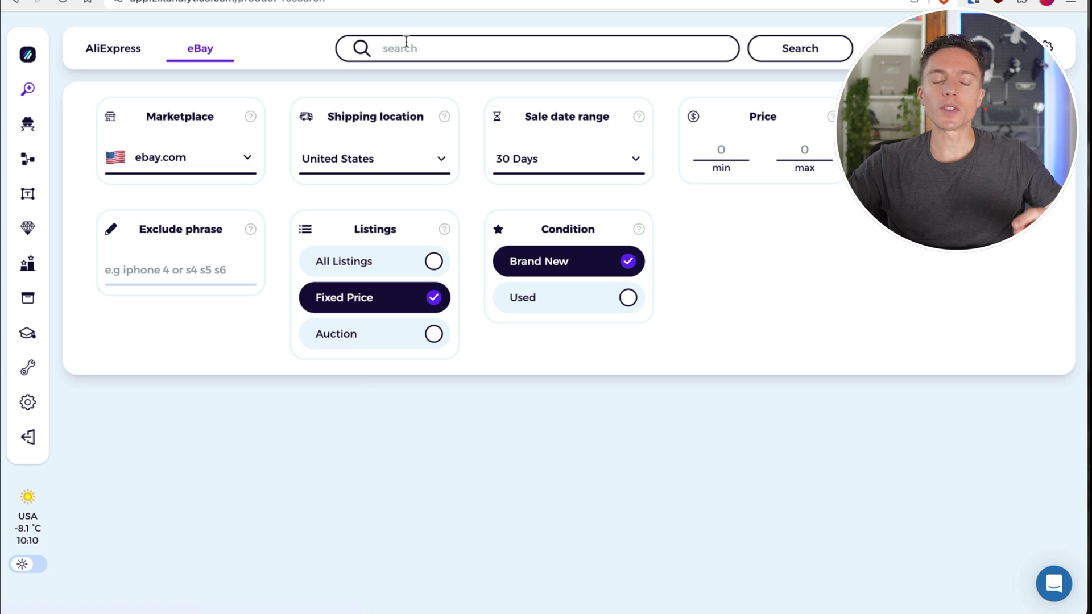
Go to eBay Product Research and enter 'Christmas trees' as the search term
left_click(27, 54)
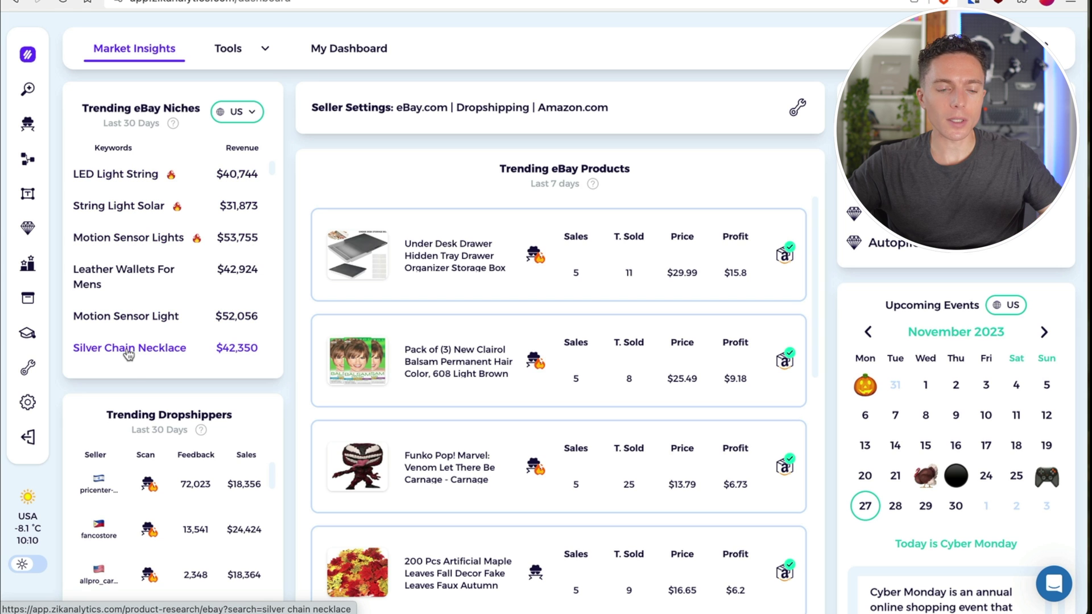
left_click(27, 89)
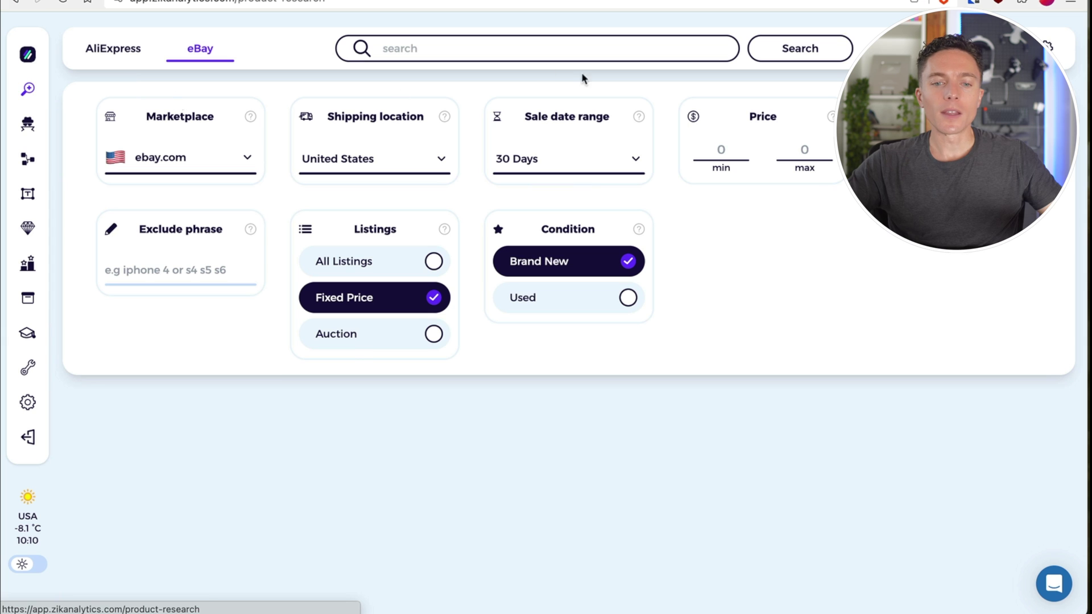
left_click(477, 49)
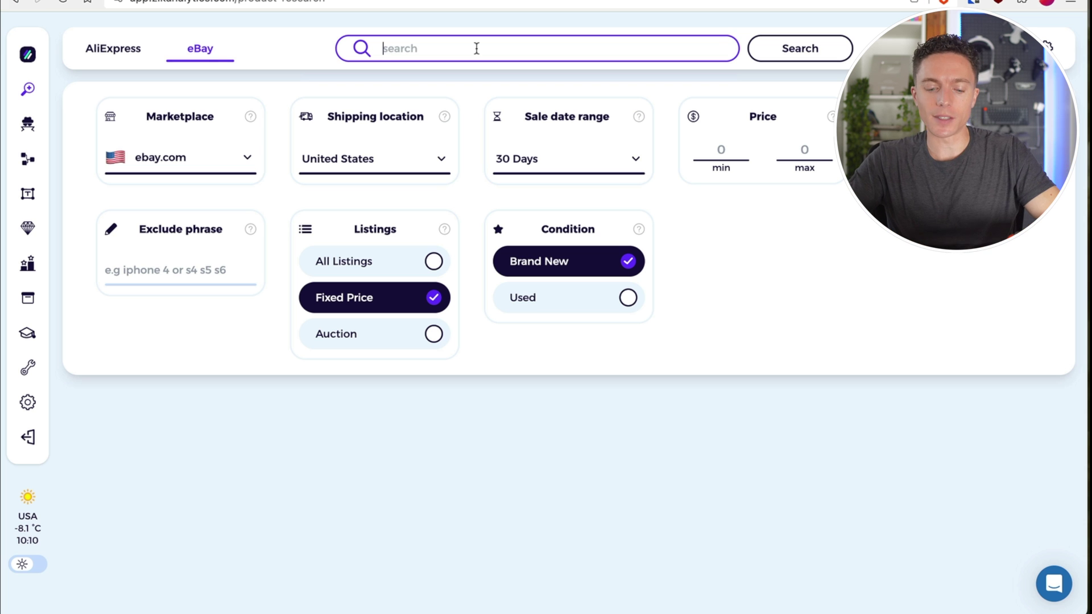
type("Christ")
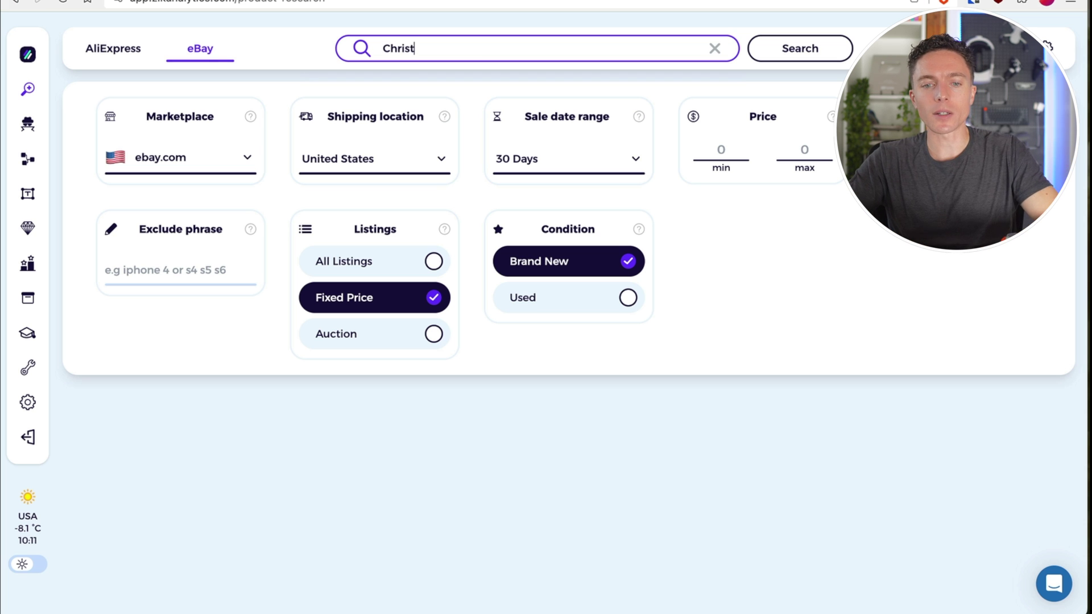
type("mas trees")
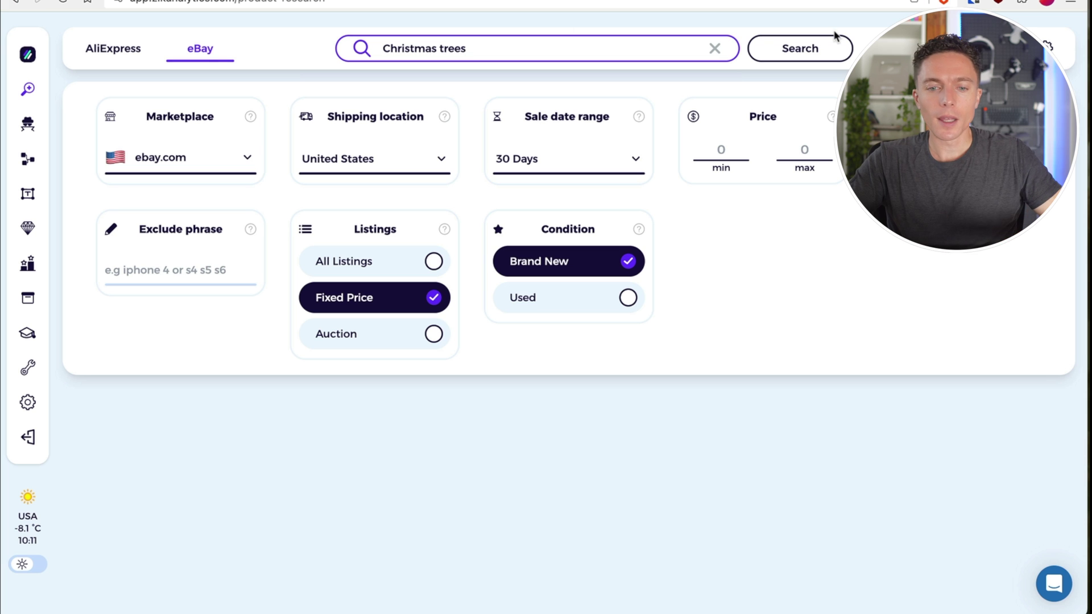
Keep ebay.com, United States and 30 Days, set minimum price 45, and run the search
left_click(239, 164)
left_click(225, 229)
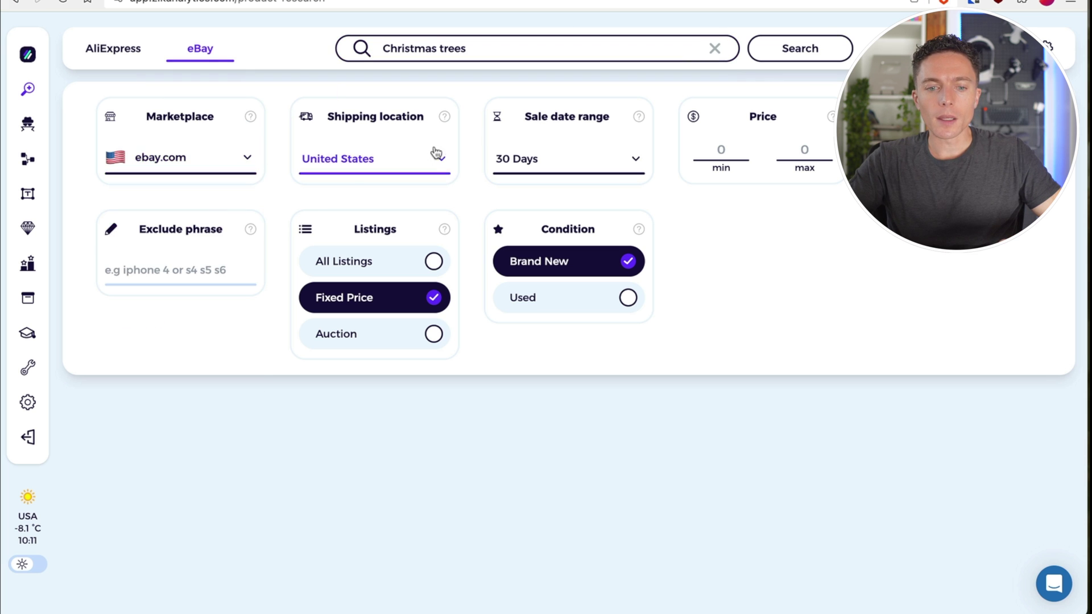
left_click(438, 164)
left_click(398, 234)
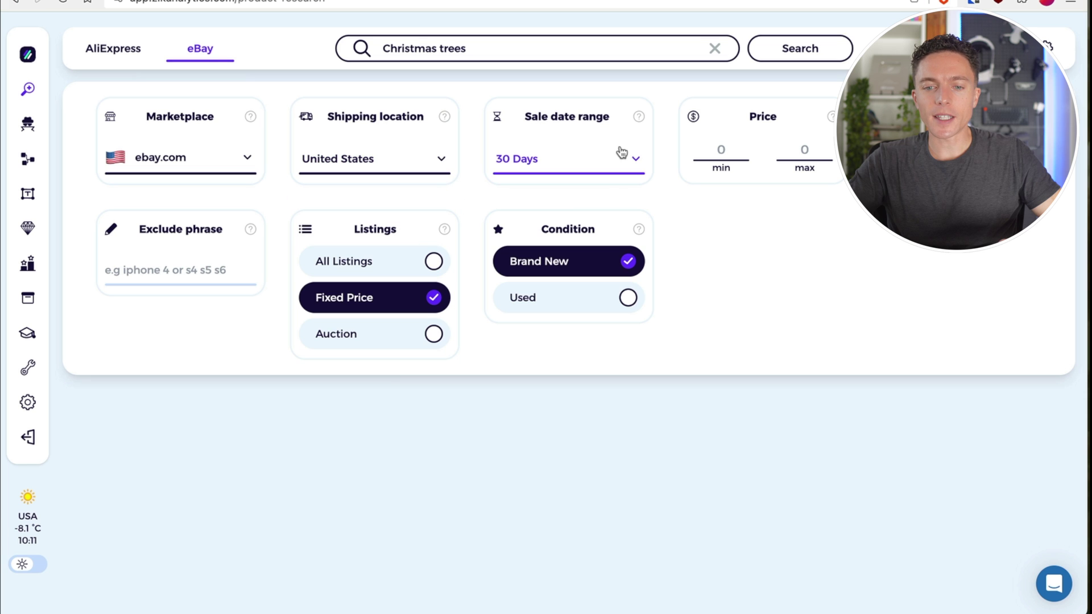
left_click(620, 165)
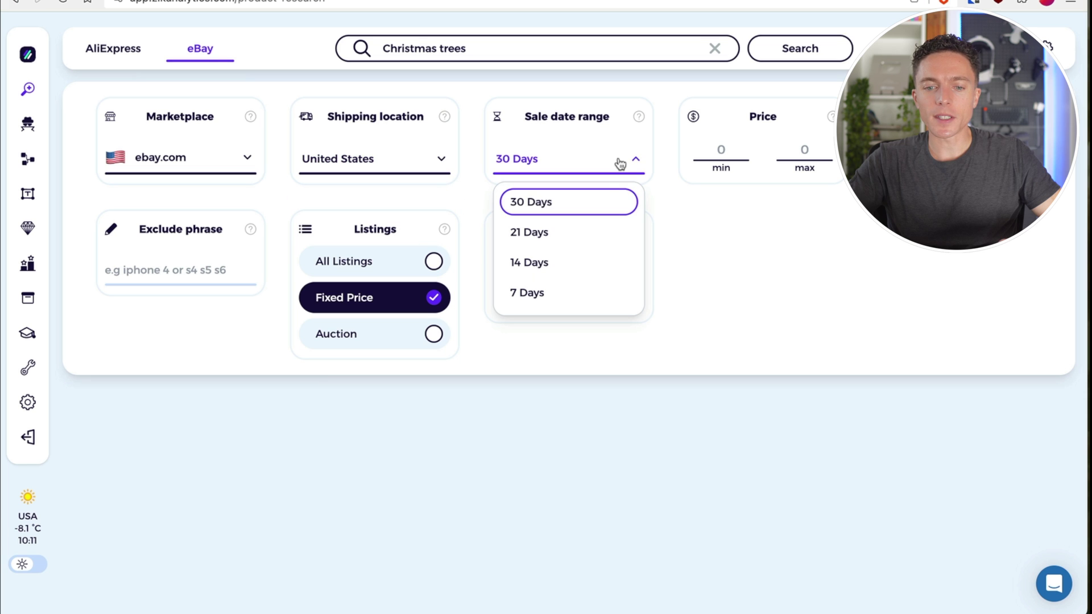
left_click(584, 203)
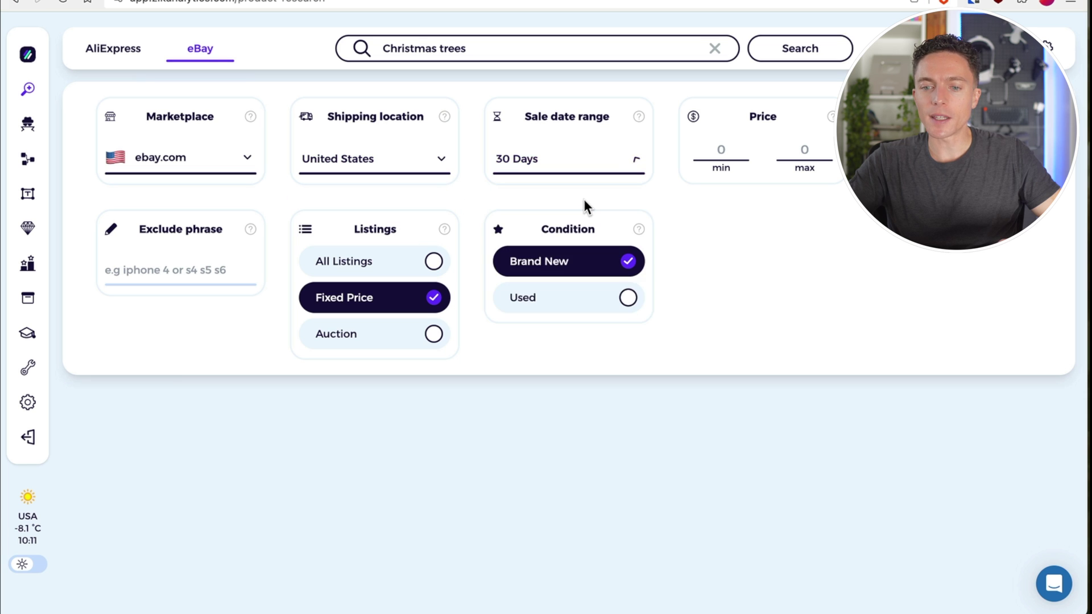
left_click(726, 152)
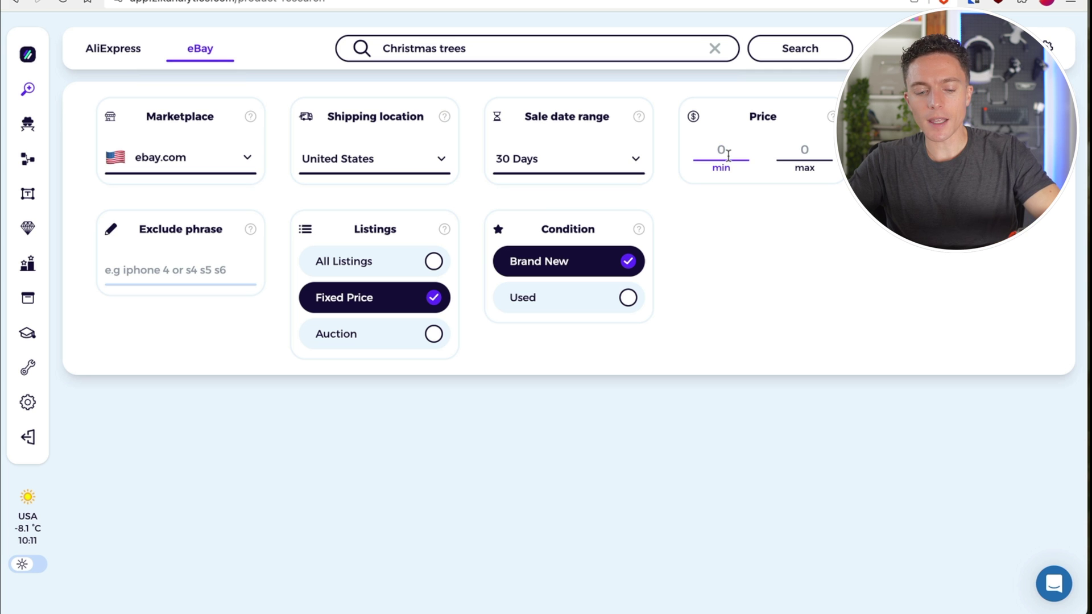
type("3")
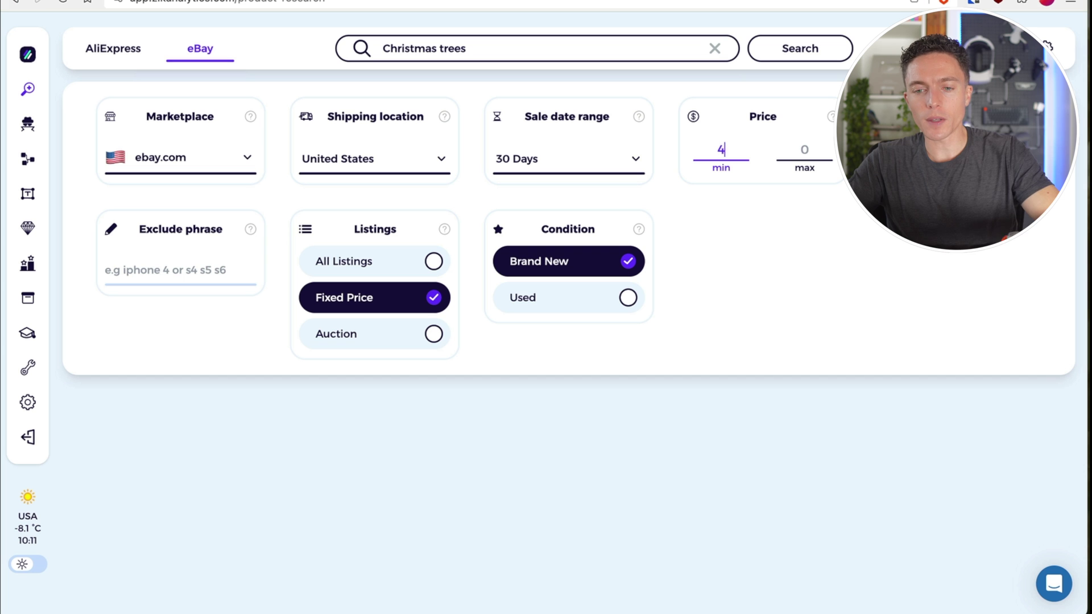
type("5")
left_click(807, 237)
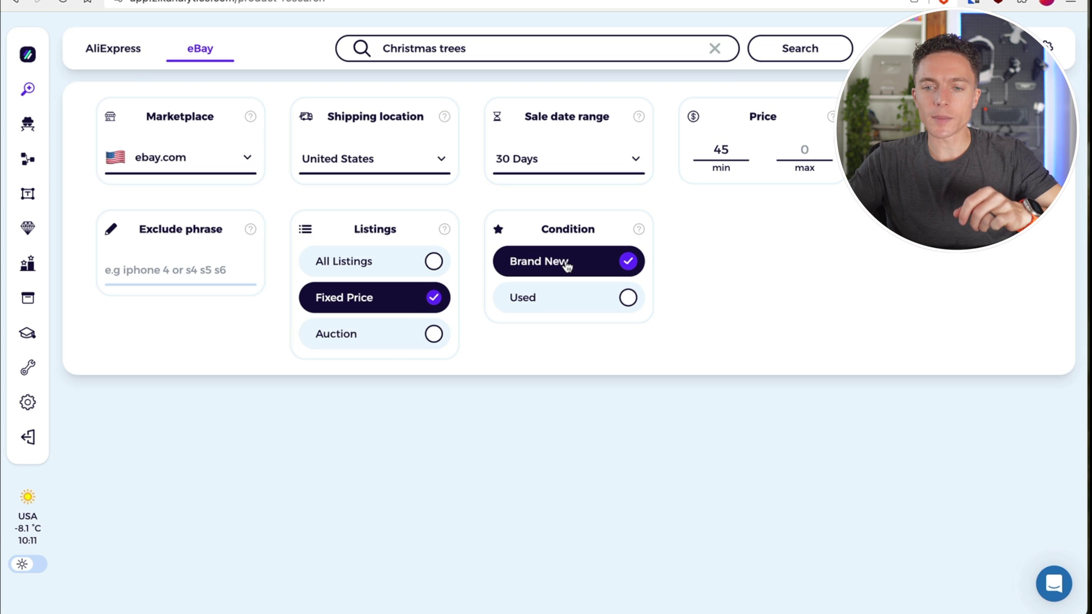
left_click(804, 48)
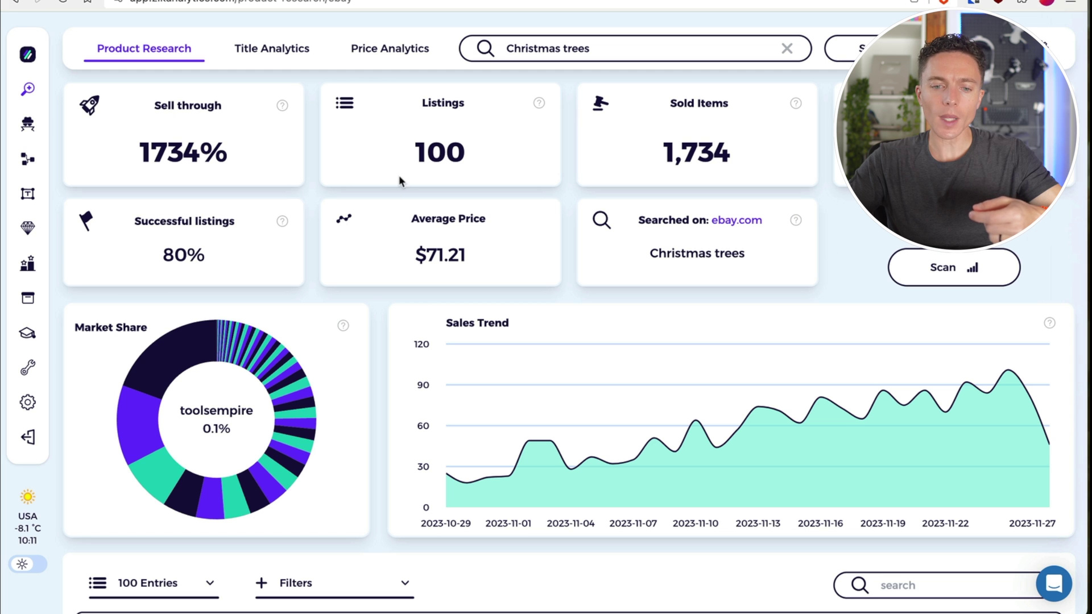
Highlight the 100 listings figure and scroll to the top tree listing, 592 total sold at $57.99
double_click(483, 133)
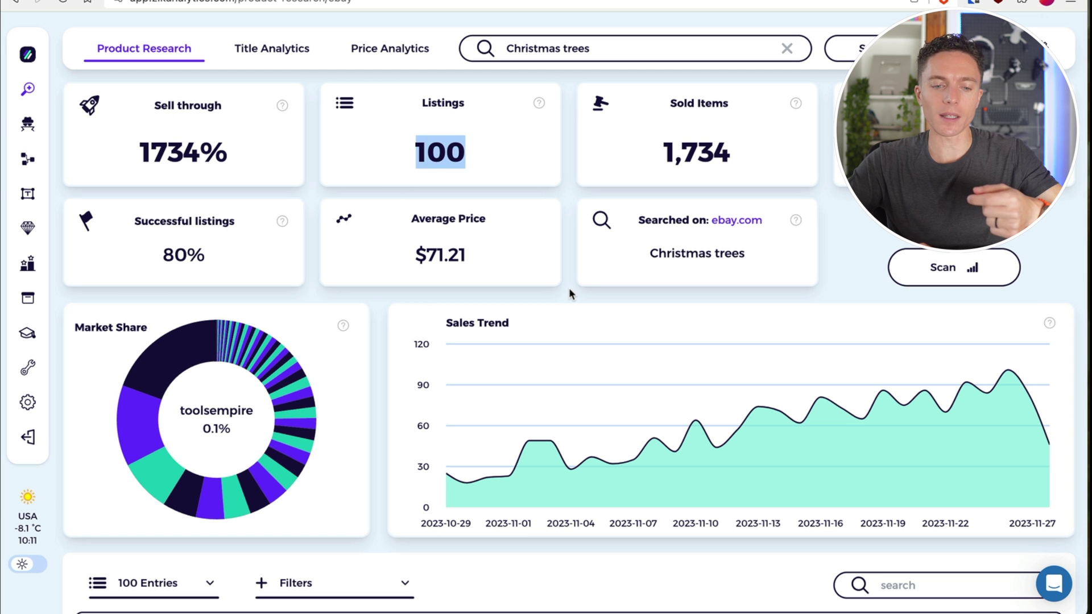
scroll(390, 477, "down", 9)
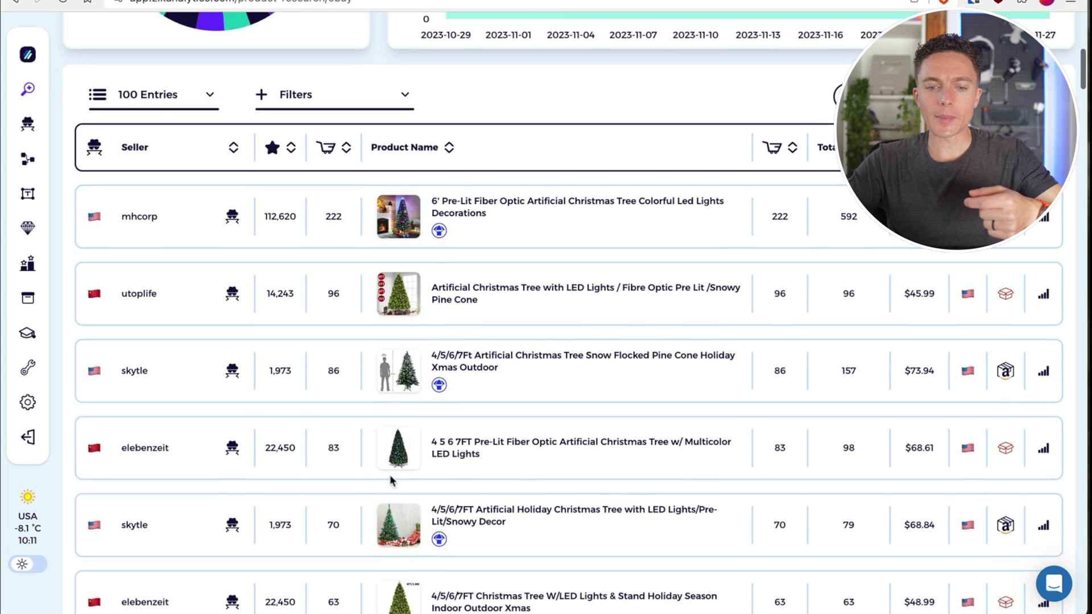
scroll(500, 377, "up", 4, "ctrl")
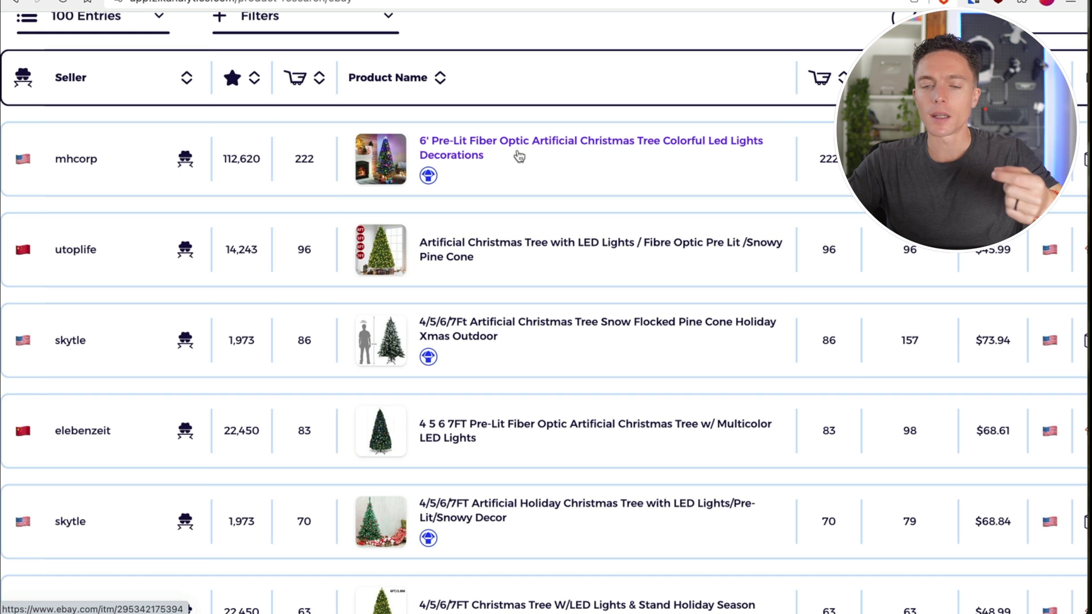
scroll(540, 158, "right", 3)
scroll(545, 159, "right", 2)
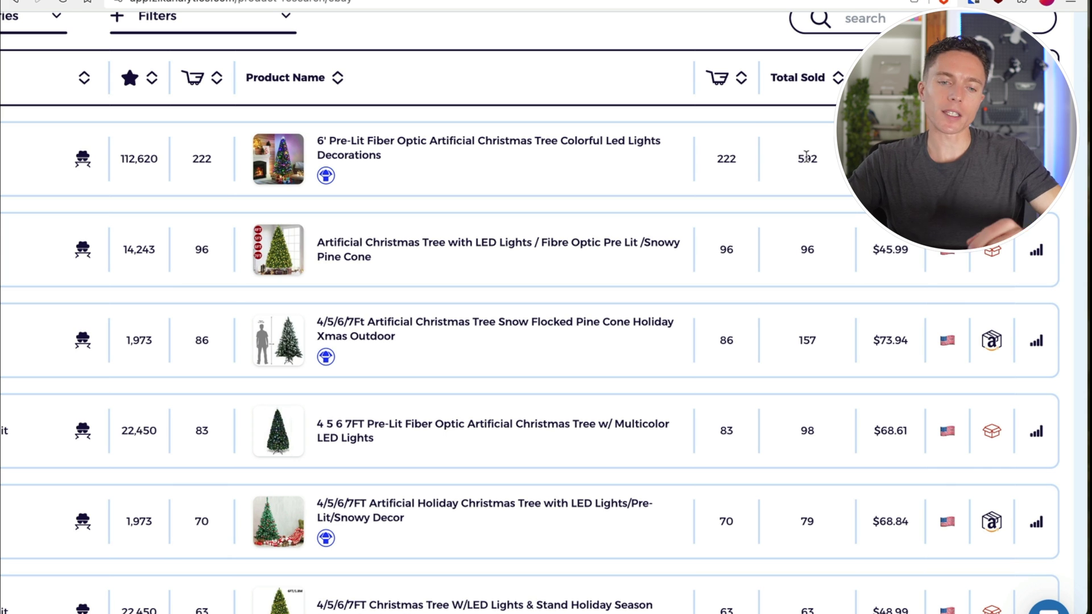
scroll(680, 187, "up", 2)
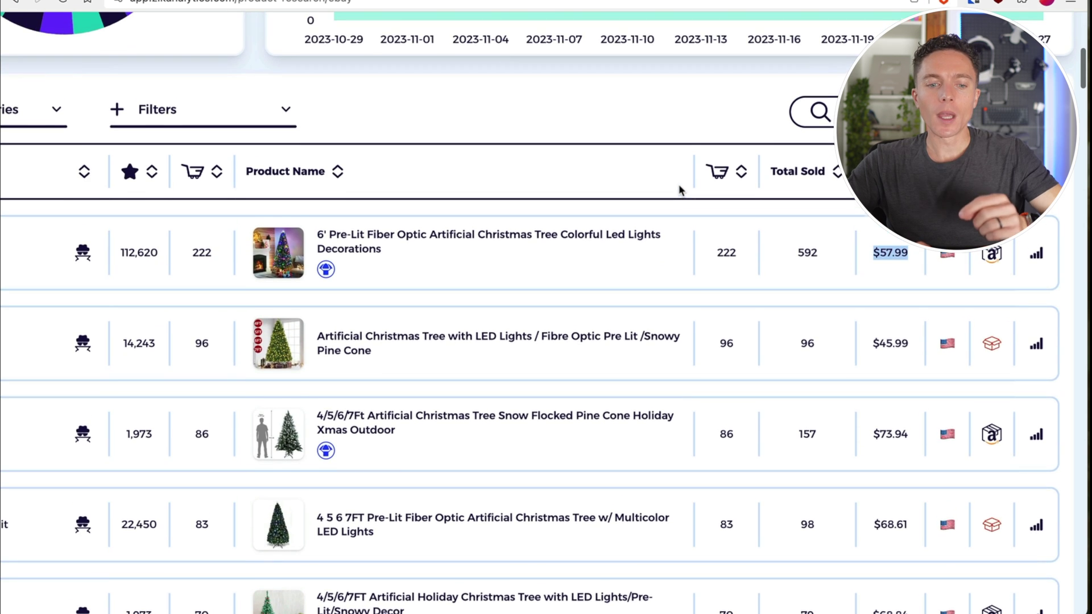
scroll(679, 189, "down", 1)
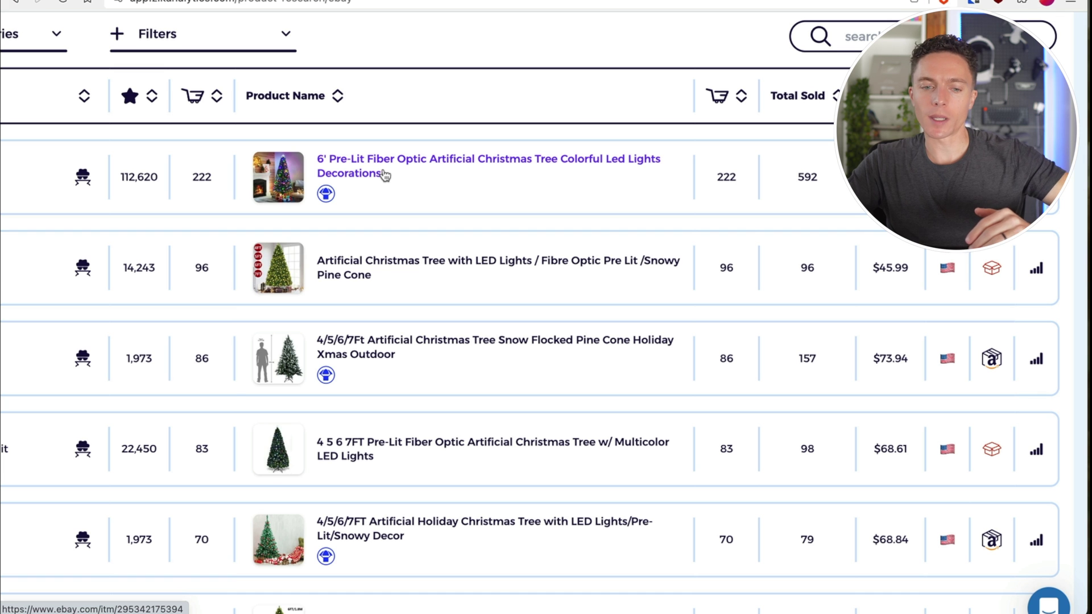
scroll(384, 175, "up", 2)
scroll(388, 172, "up", 1)
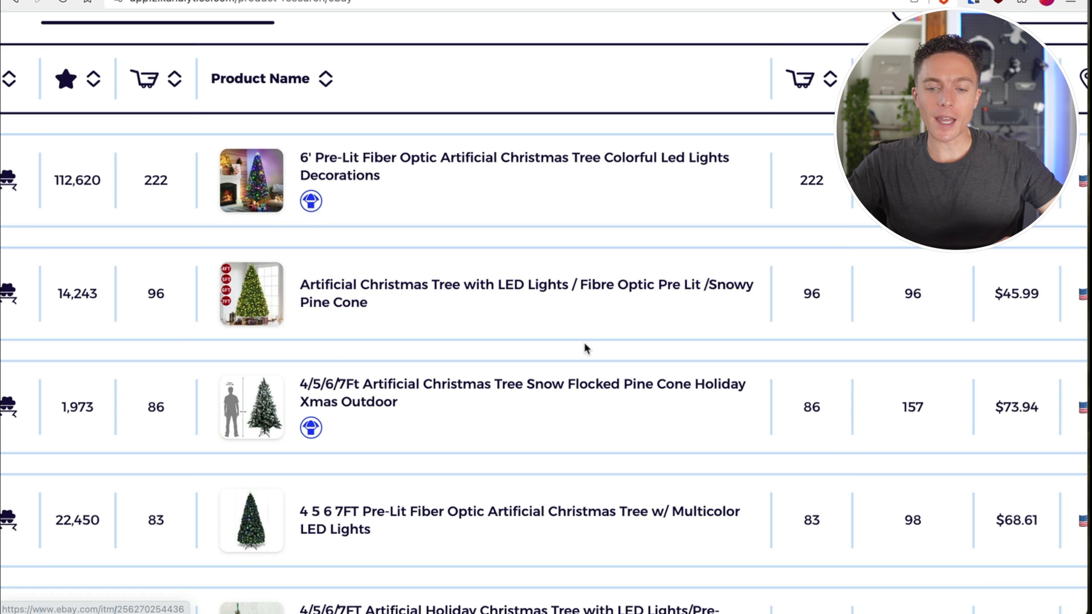
scroll(585, 343, "down", 1)
scroll(532, 340, "down", 2)
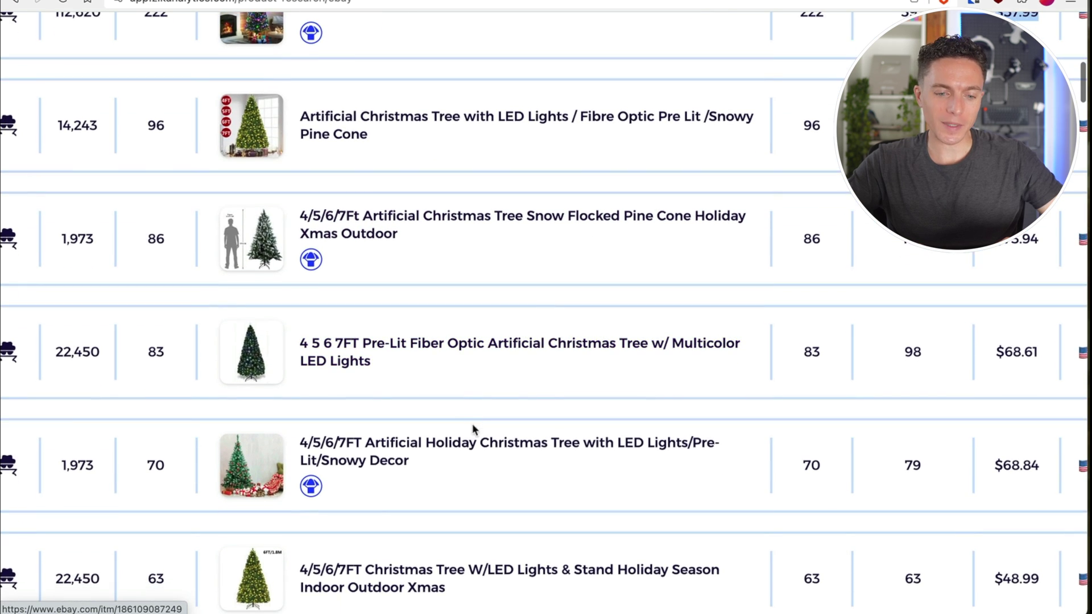
scroll(476, 456, "down", 1)
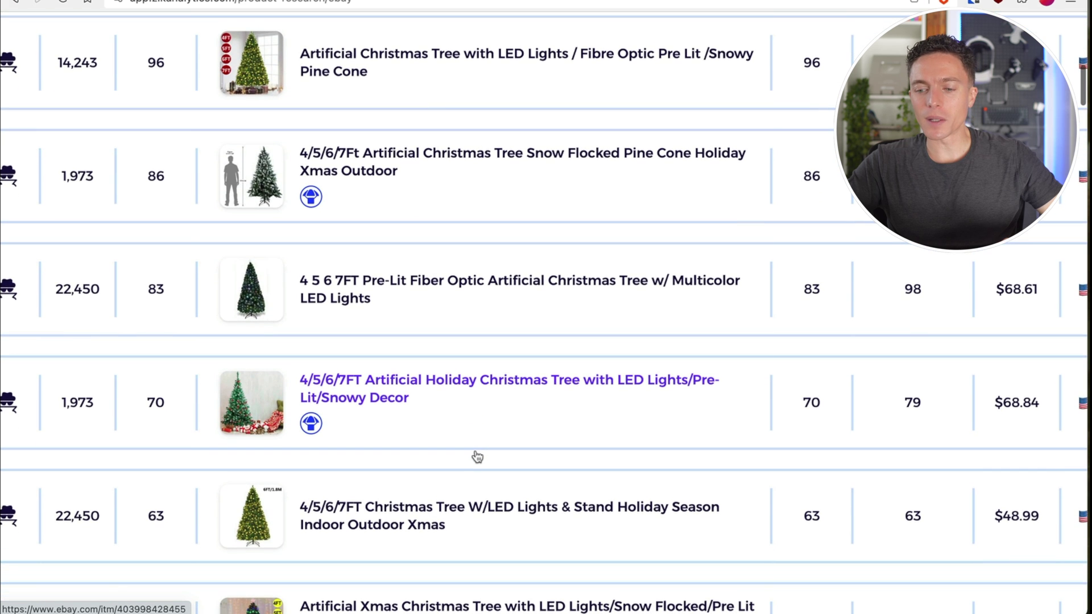
scroll(476, 457, "up", 1)
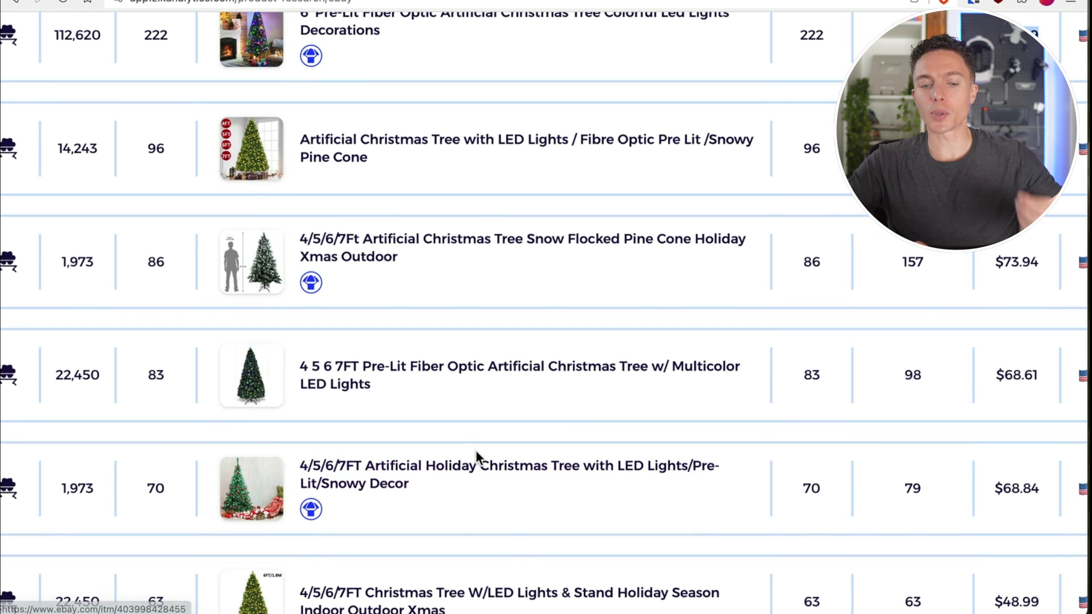
scroll(477, 457, "up", 1)
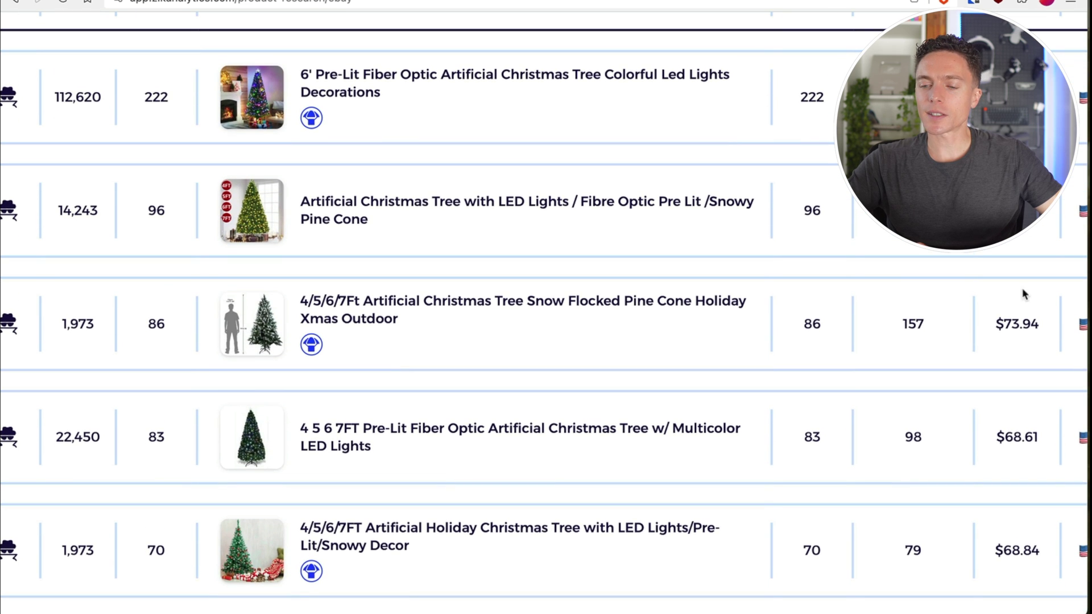
scroll(1015, 324, "right", 2)
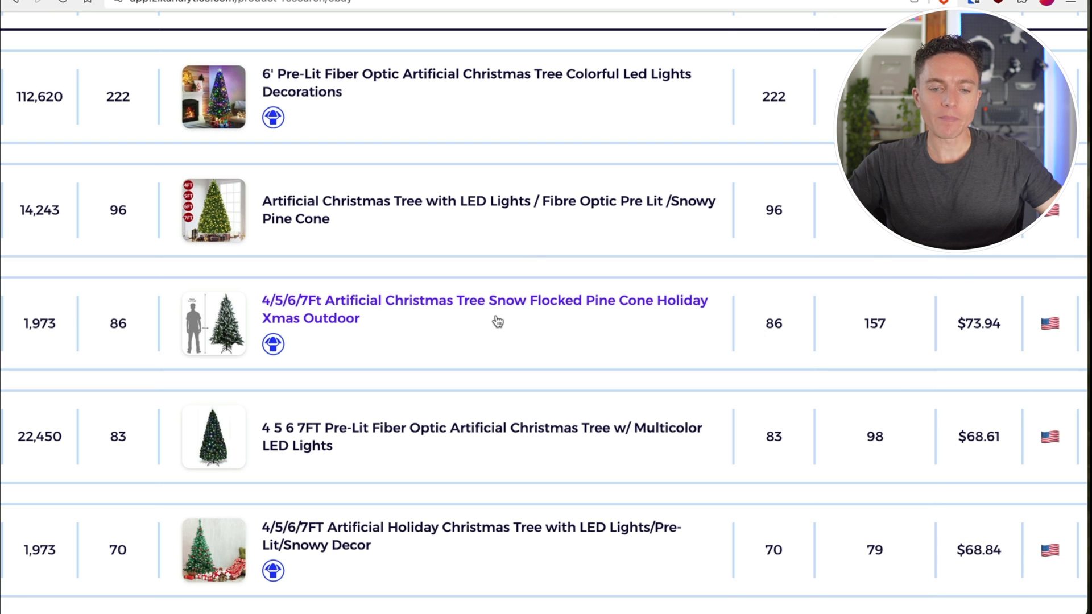
scroll(404, 334, "down", 3)
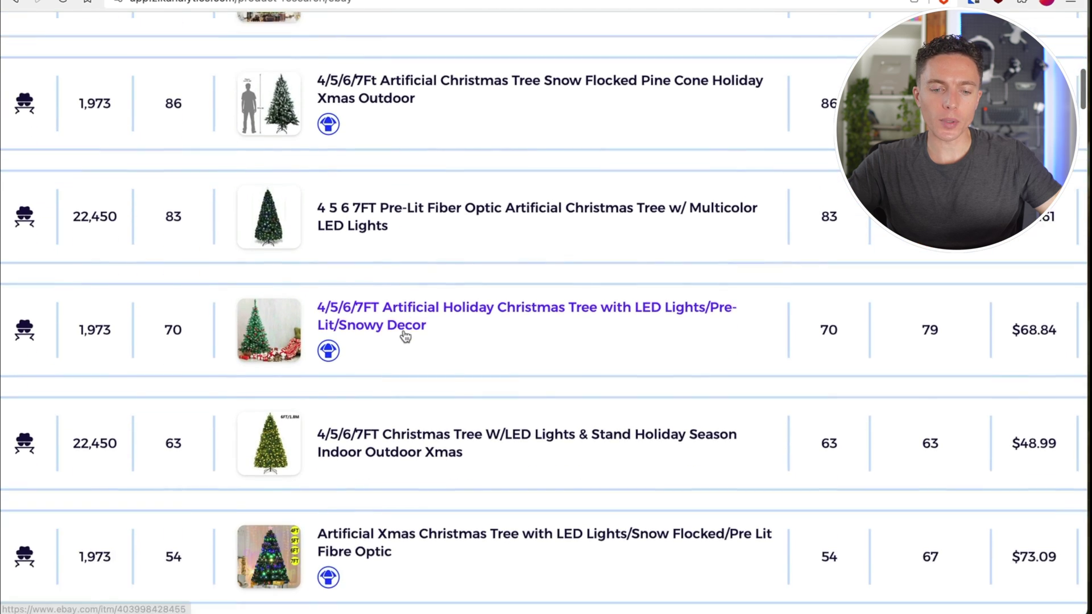
scroll(404, 334, "up", 6)
scroll(404, 334, "down", 5)
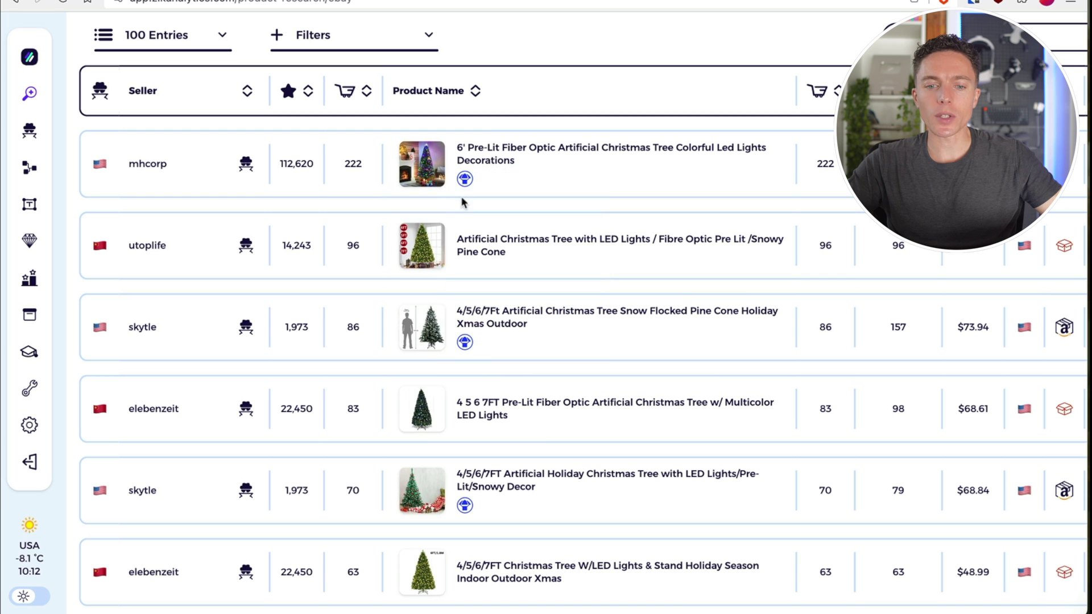
mouse_move(466, 179)
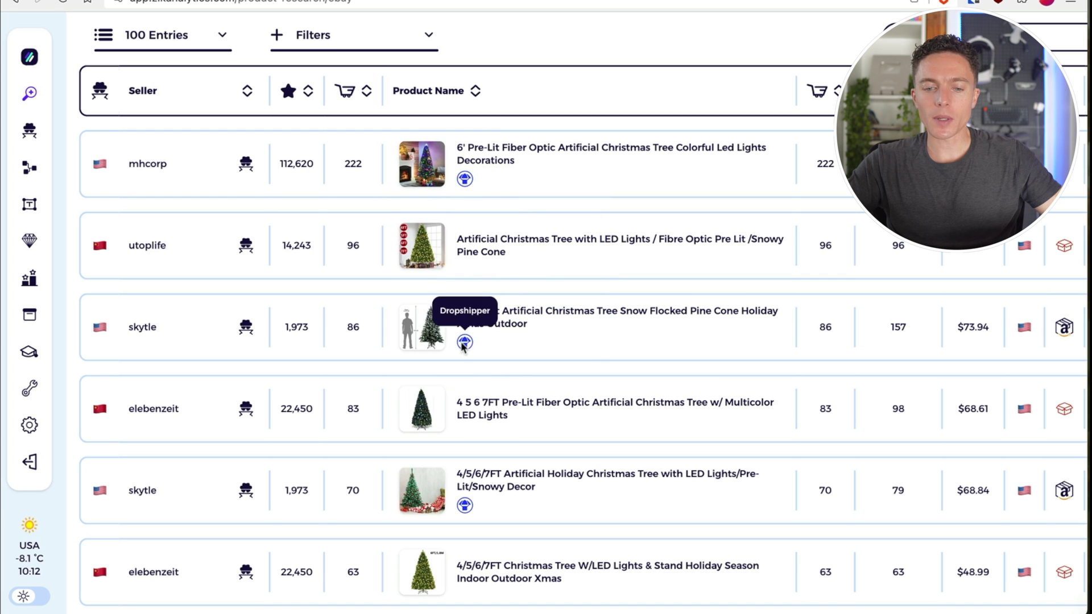
scroll(464, 508, "down", 1)
scroll(464, 508, "down", 1)
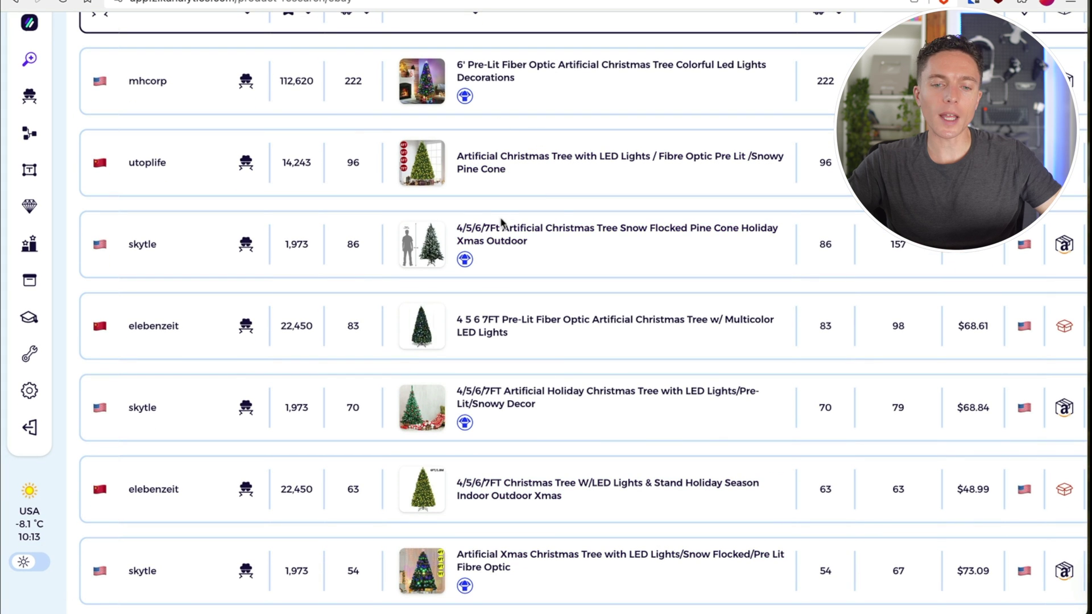
scroll(508, 259, "up", 3)
scroll(508, 258, "up", 1)
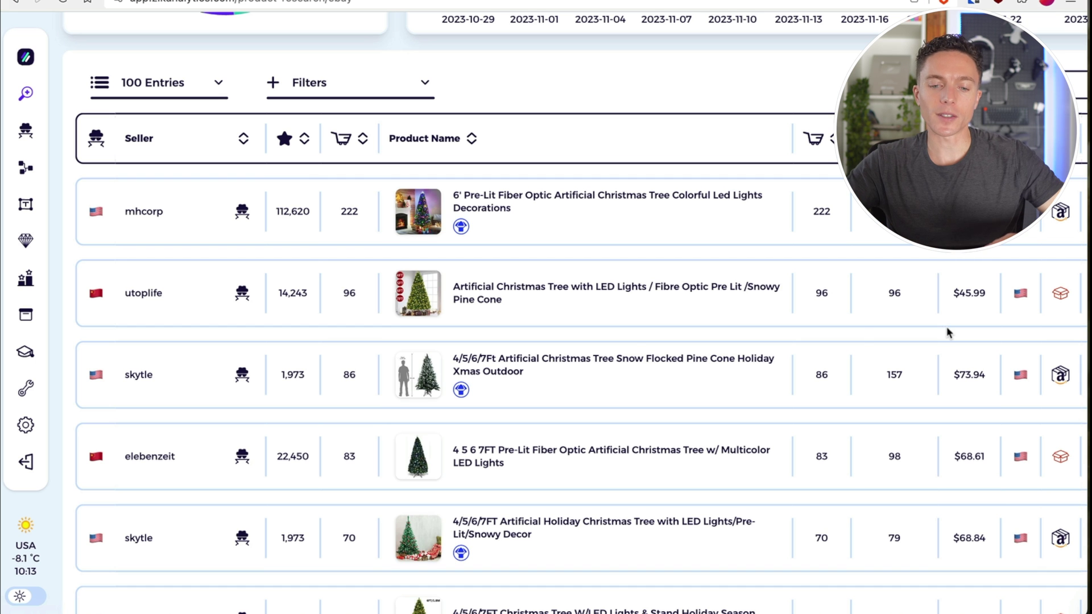
scroll(549, 349, "down", 1)
scroll(550, 349, "up", 3)
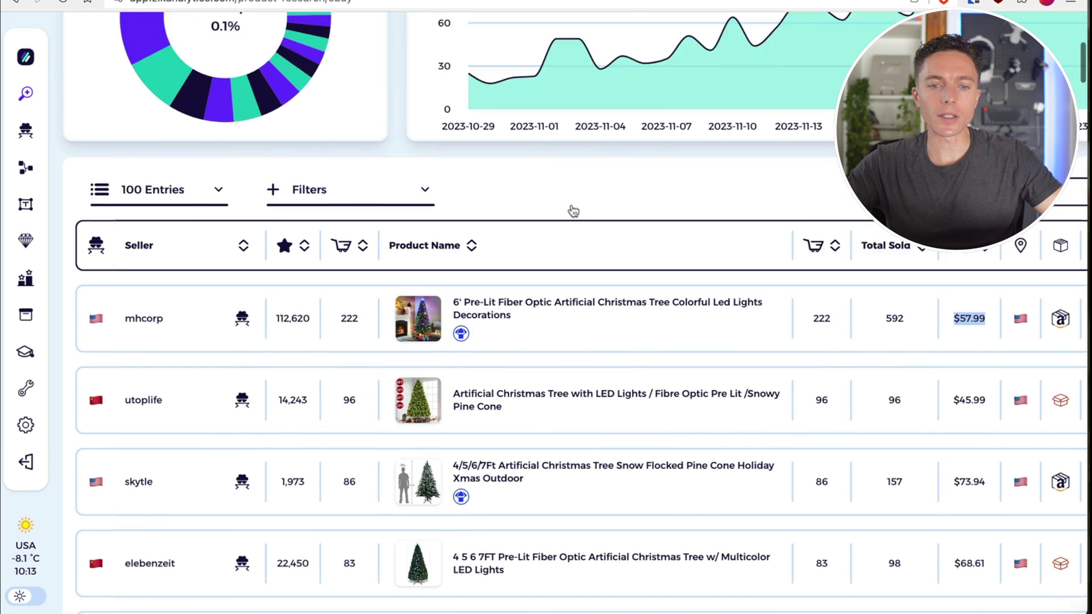
scroll(573, 211, "up", 10)
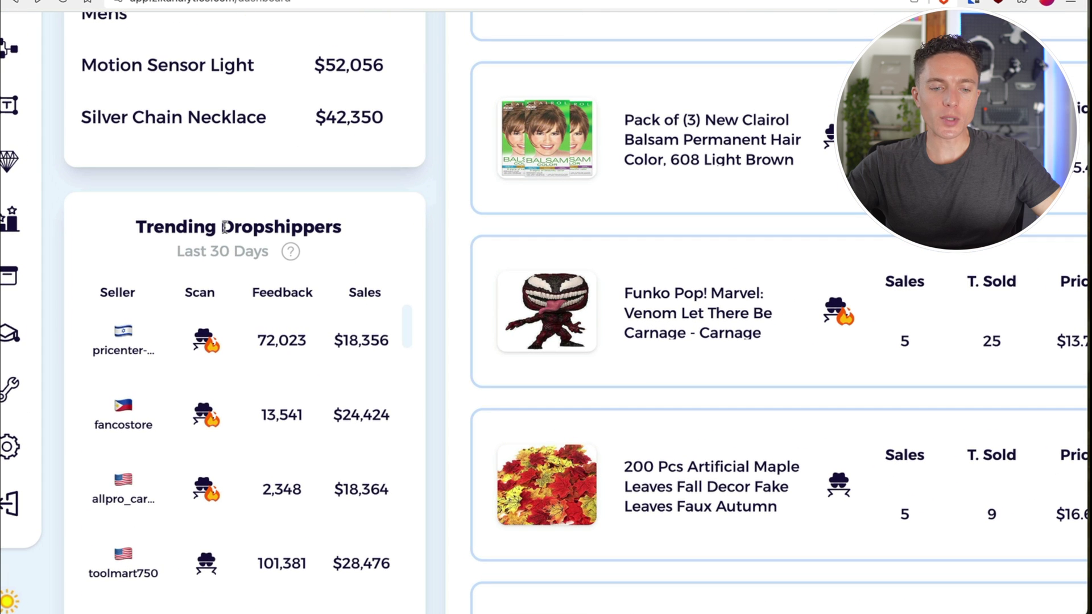
Open competitor research for the top trending Israeli dropshipper, select its name, and browse its listings
left_click(194, 350)
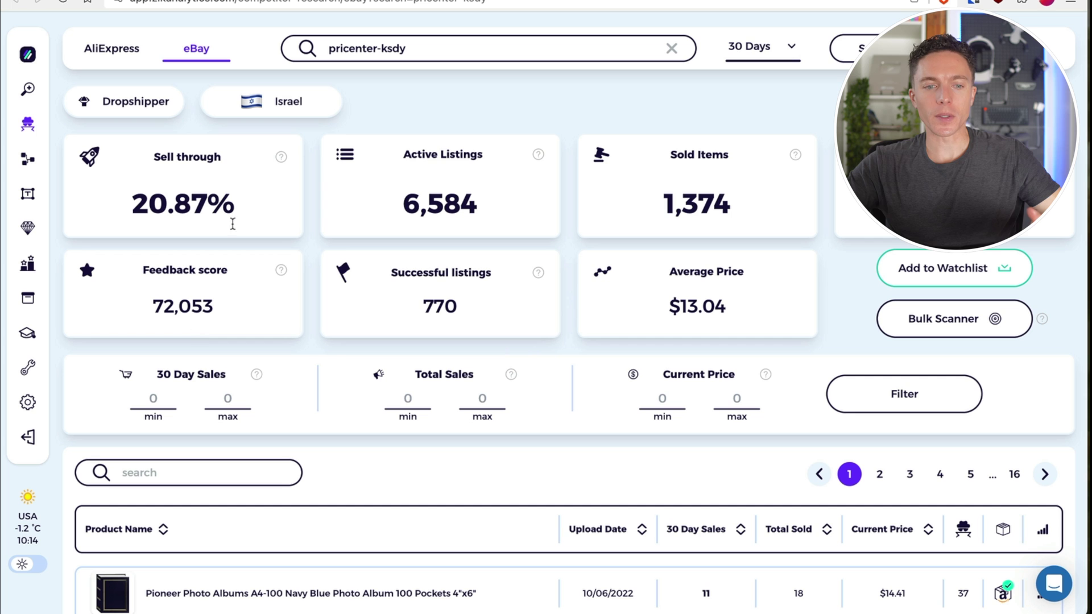
triple_click(419, 40)
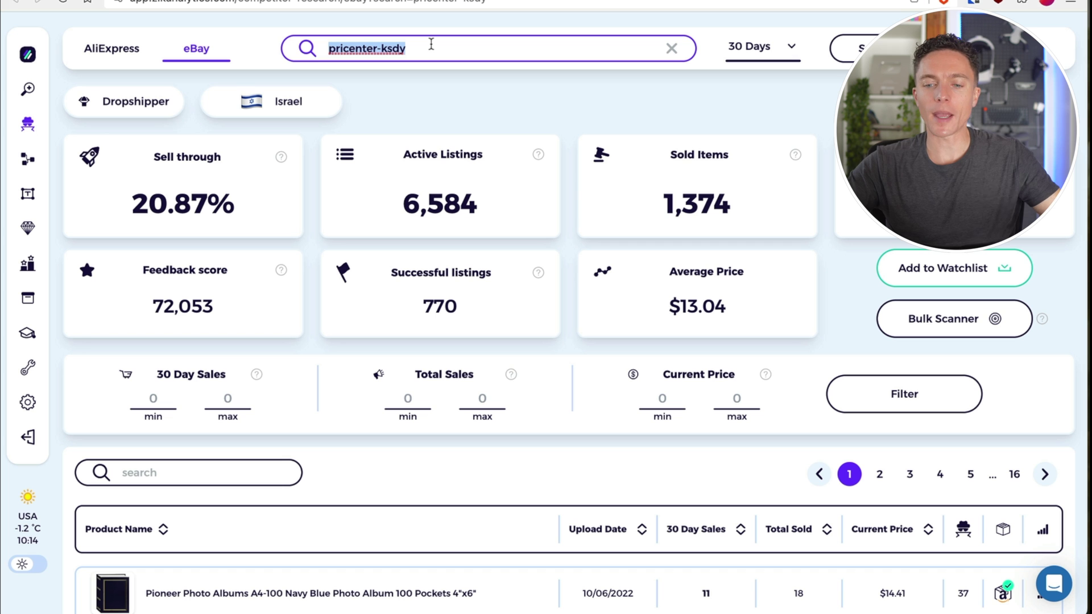
scroll(463, 345, "down", 3)
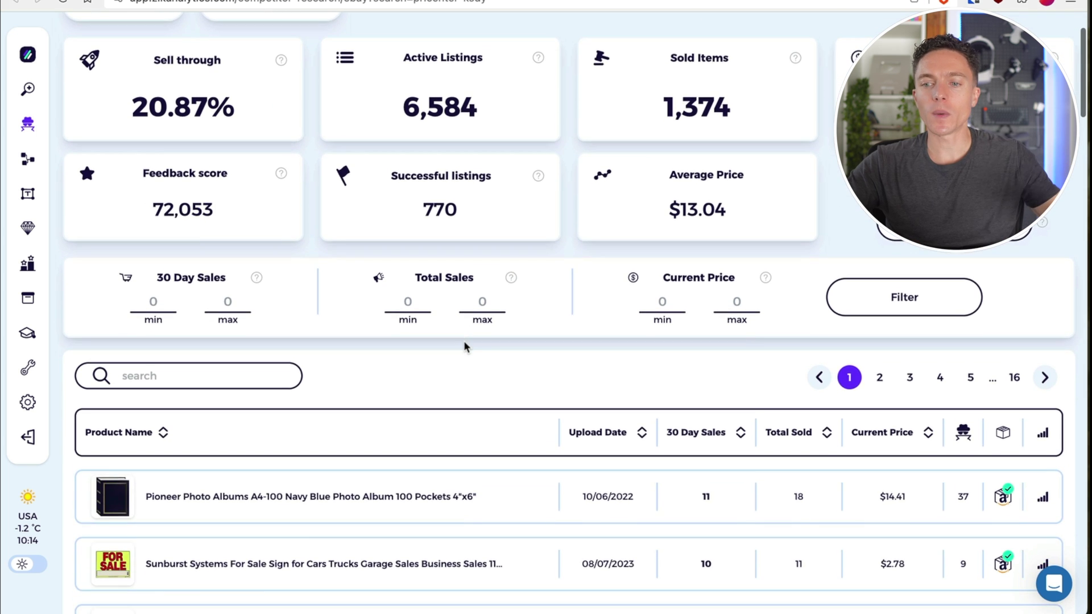
scroll(464, 346, "up", 2)
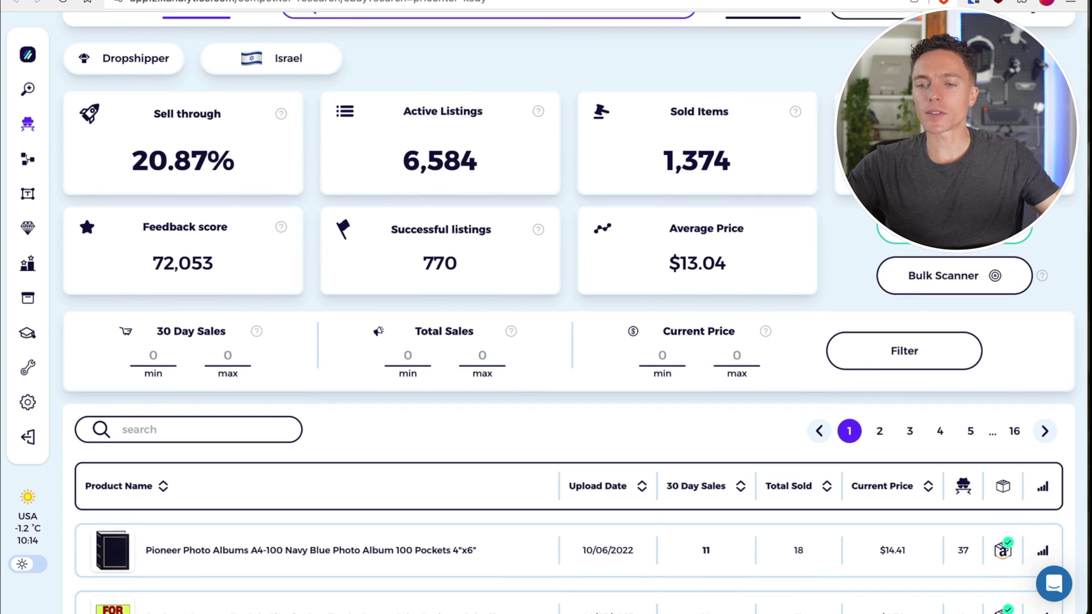
scroll(916, 373, "down", 8)
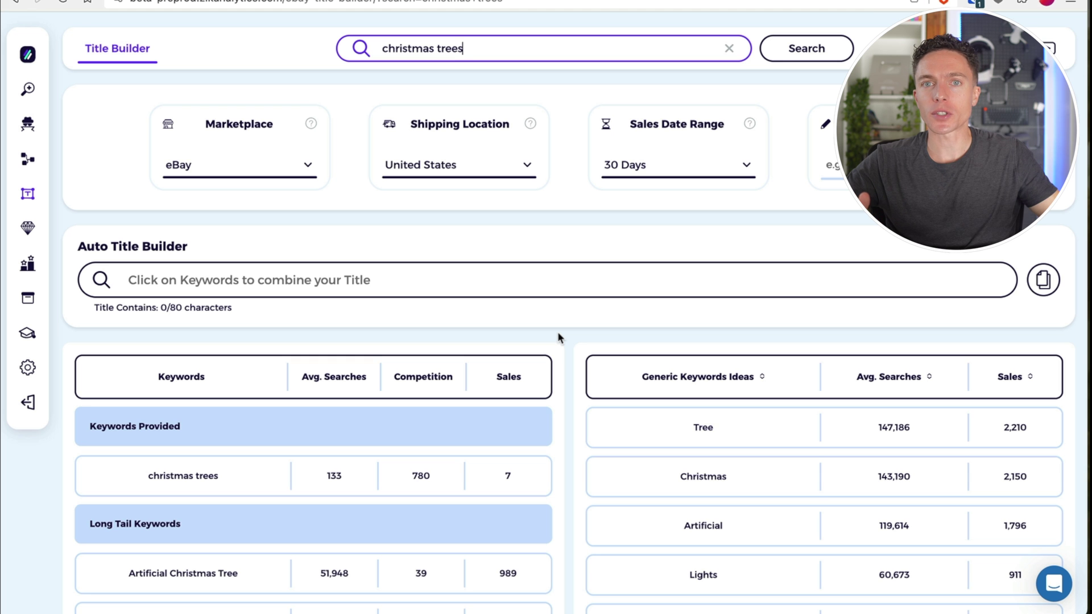
Scroll through the 'christmas trees' long-tail Keywords table in the Title Builder
scroll(558, 332, "down", 2)
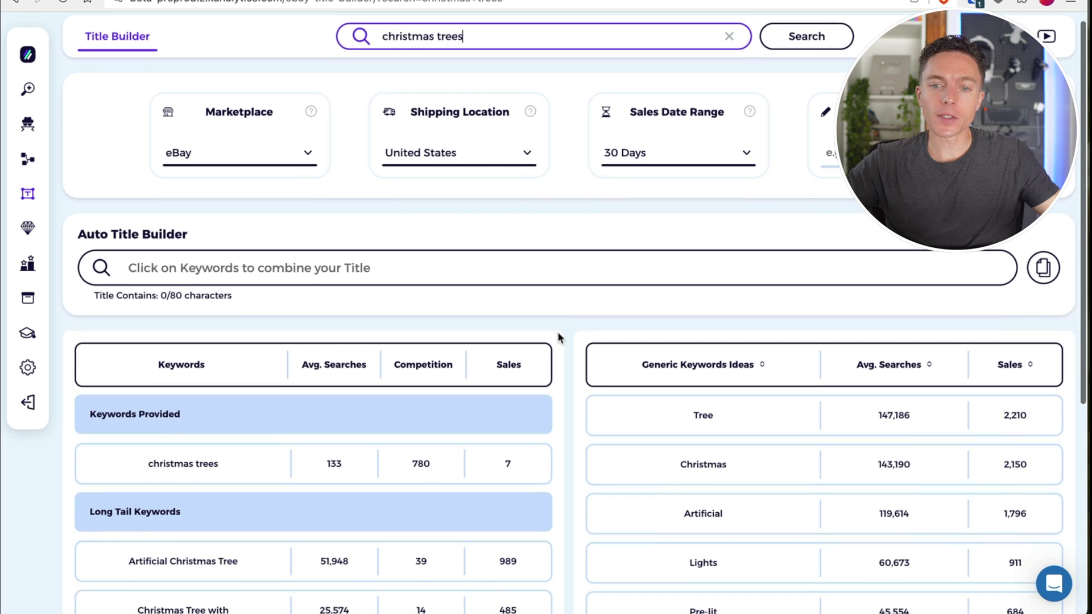
scroll(557, 332, "down", 1)
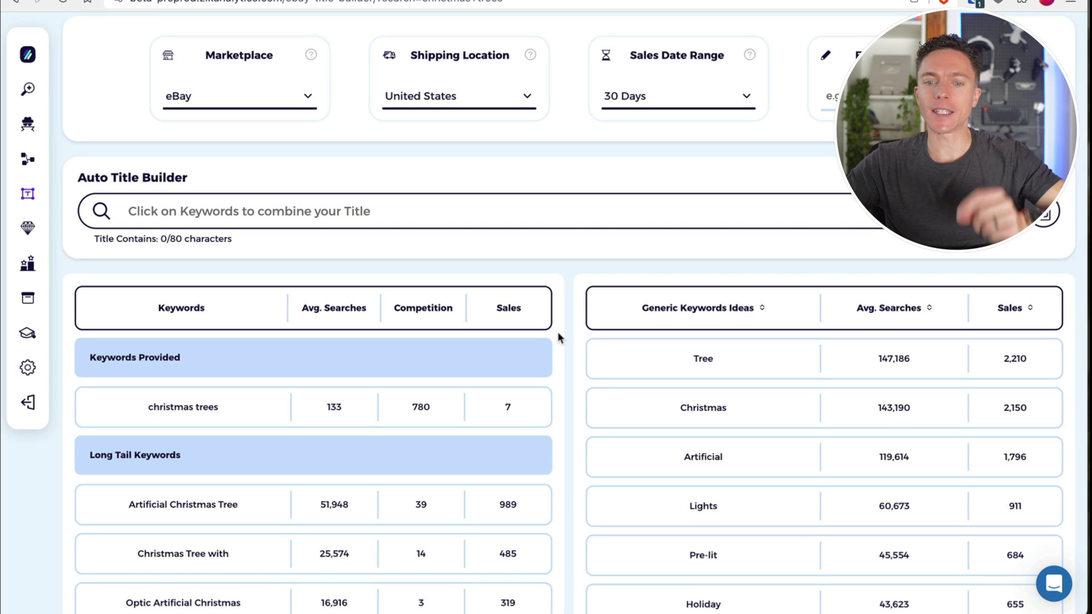
scroll(557, 332, "down", 1)
scroll(557, 332, "down", 5)
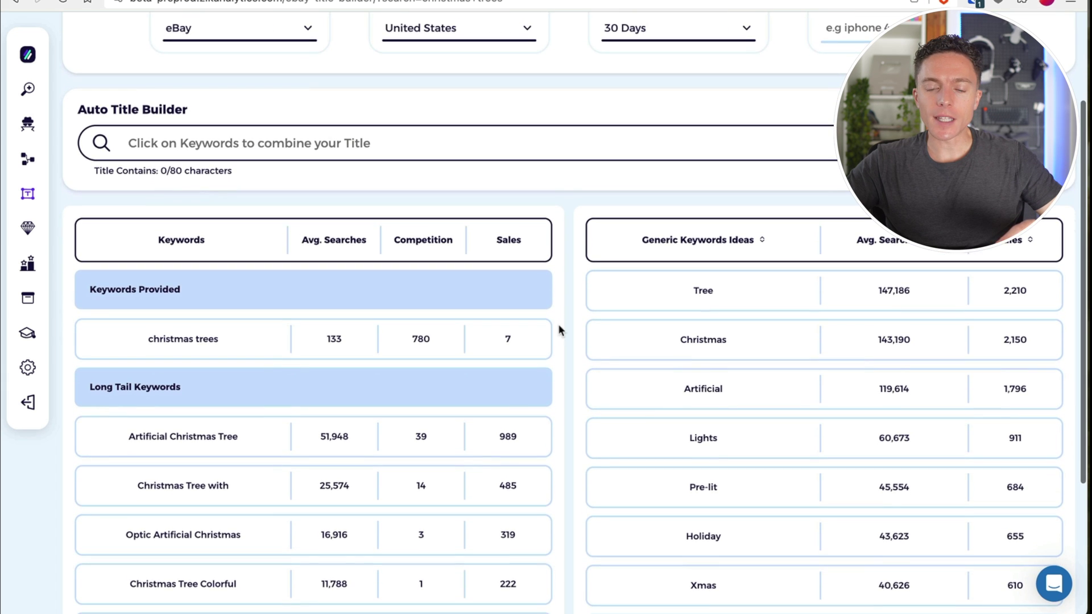
scroll(560, 324, "down", 1)
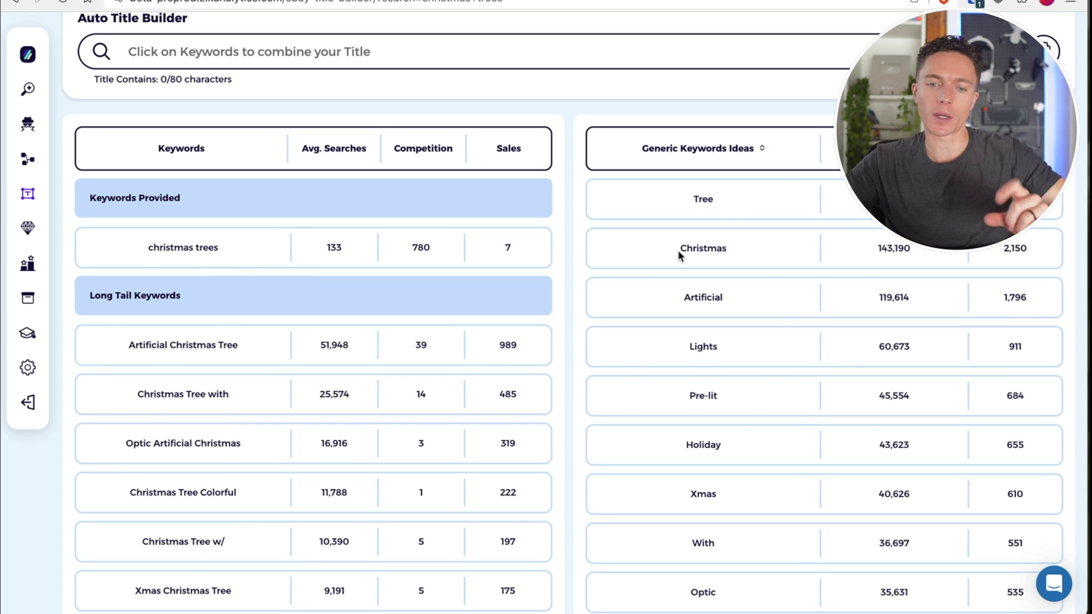
scroll(566, 306, "down", 3)
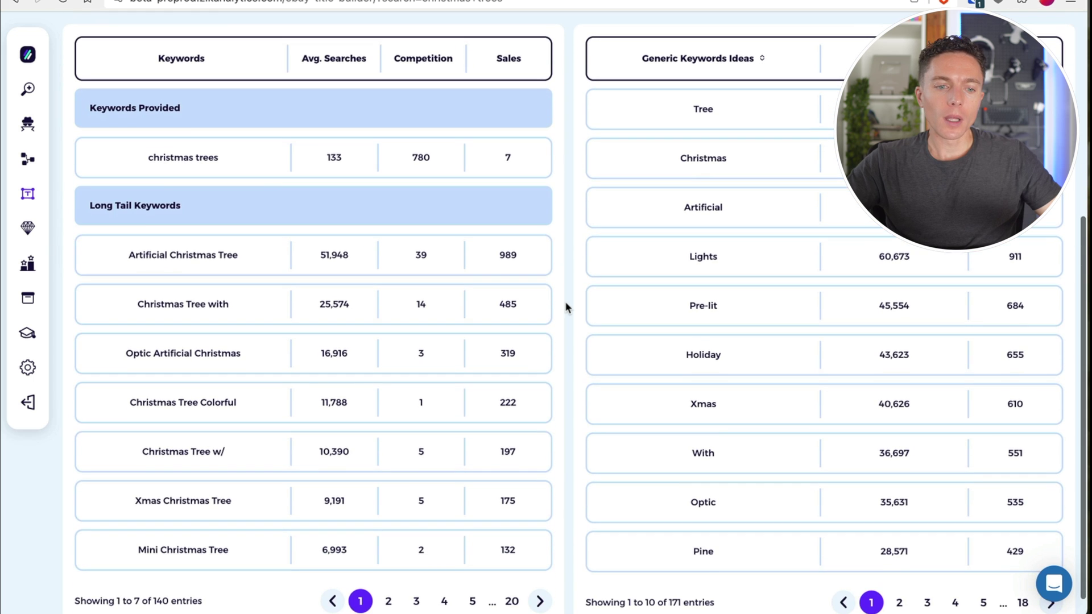
scroll(189, 132, "up", 3)
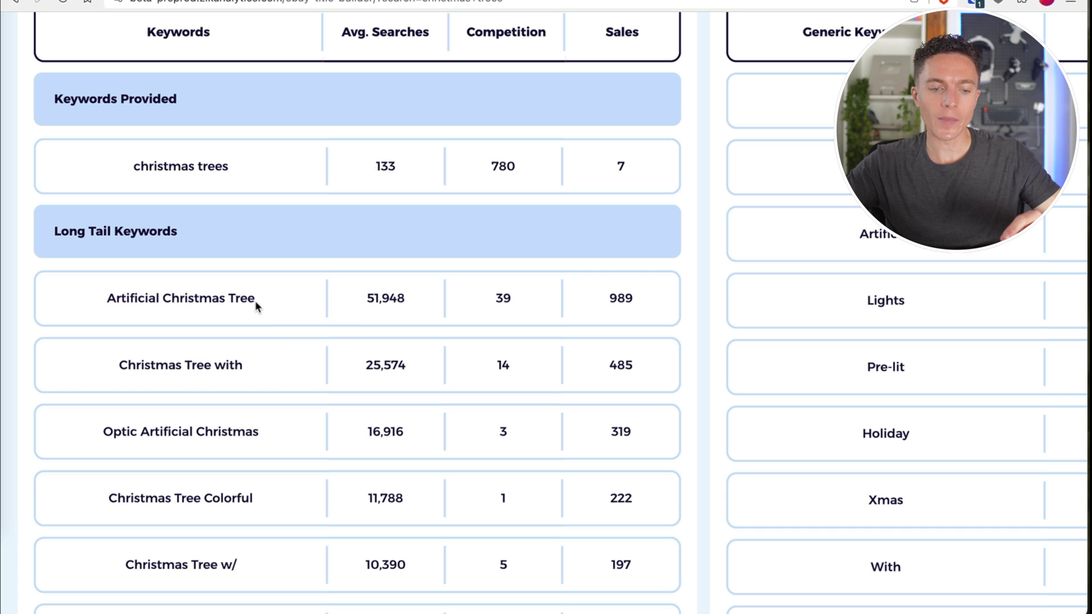
scroll(255, 300, "down", 3)
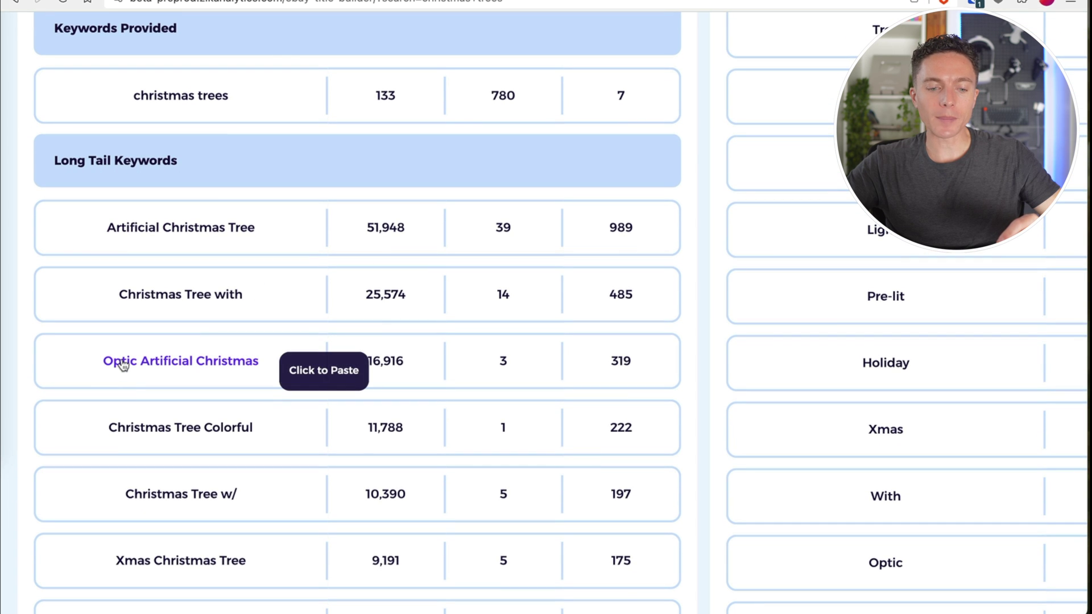
scroll(248, 435, "down", 4)
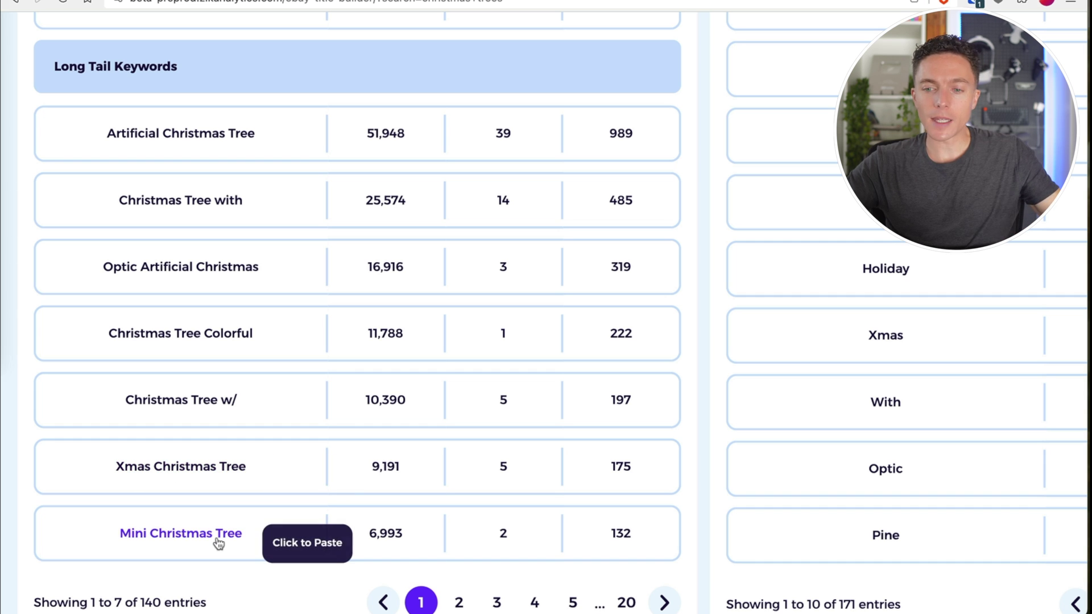
Zoom out to review the Generic Keywords Ideas table, then return to Christmas trees product research
scroll(568, 254, "right", 4)
scroll(568, 253, "up", 4)
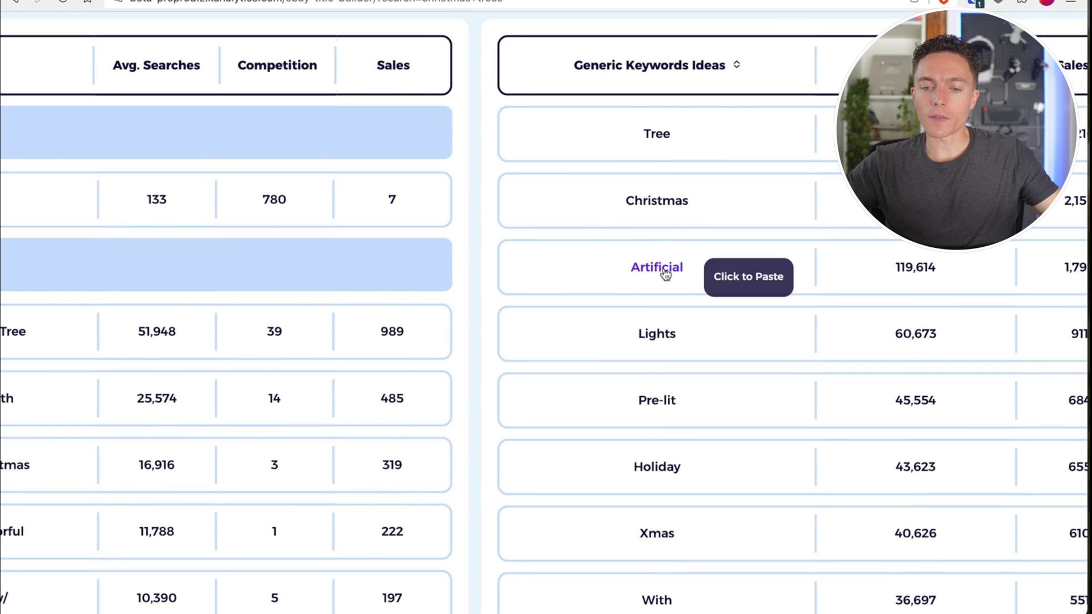
scroll(663, 401, "down", 1)
scroll(671, 396, "down", 1)
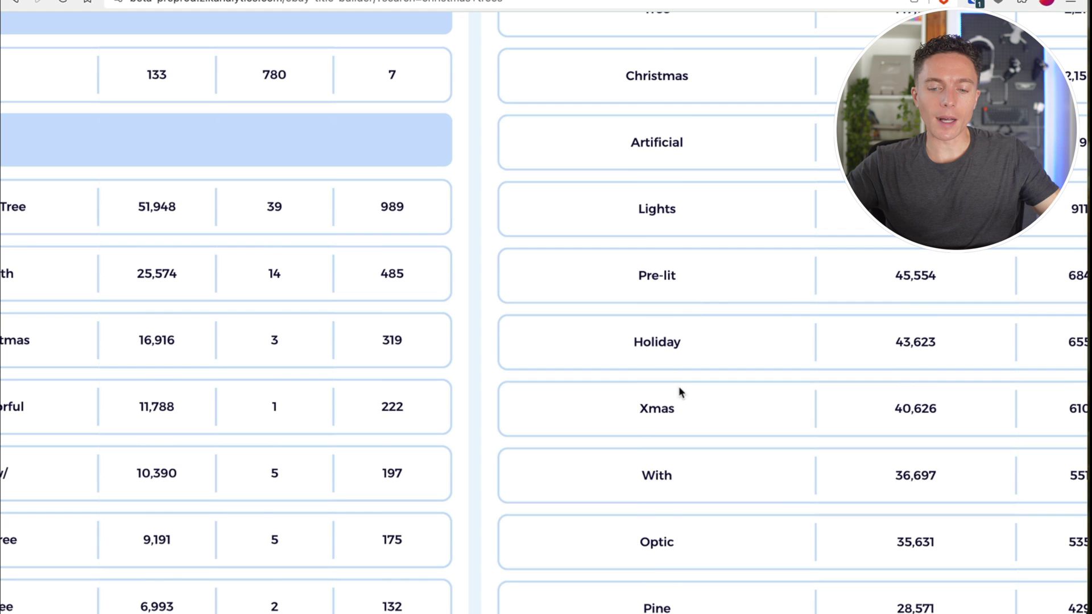
scroll(667, 486, "down", 2)
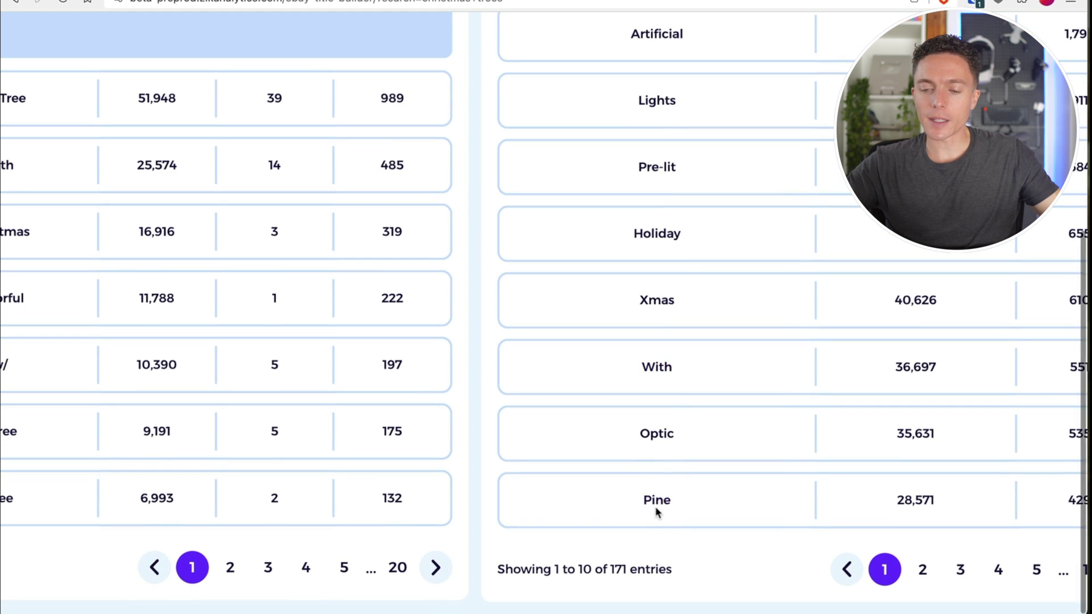
scroll(678, 472, "up", 5)
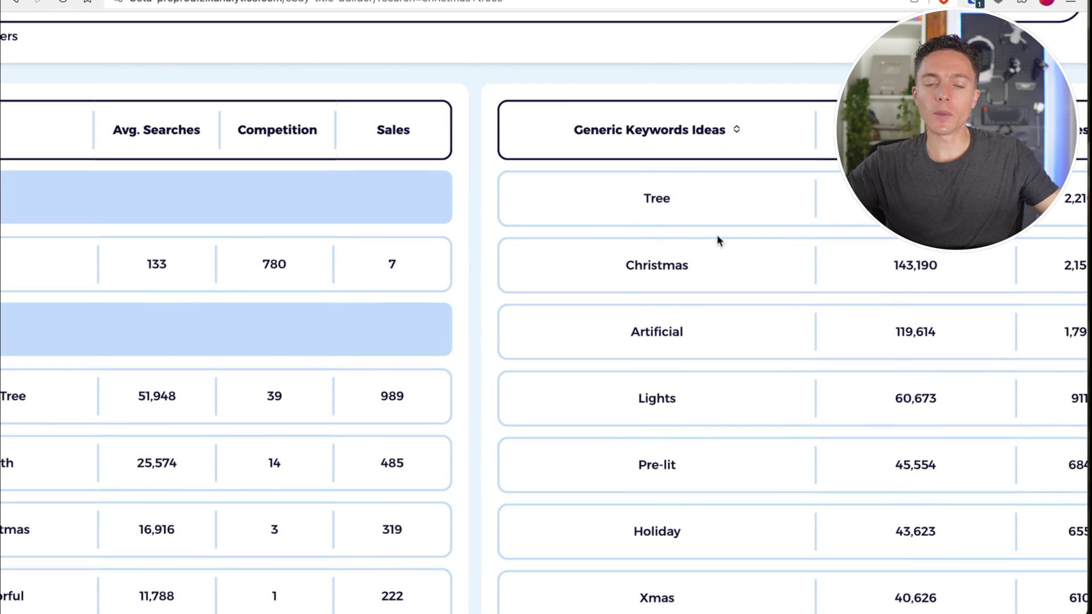
key("super+minus")
key("super+minus")
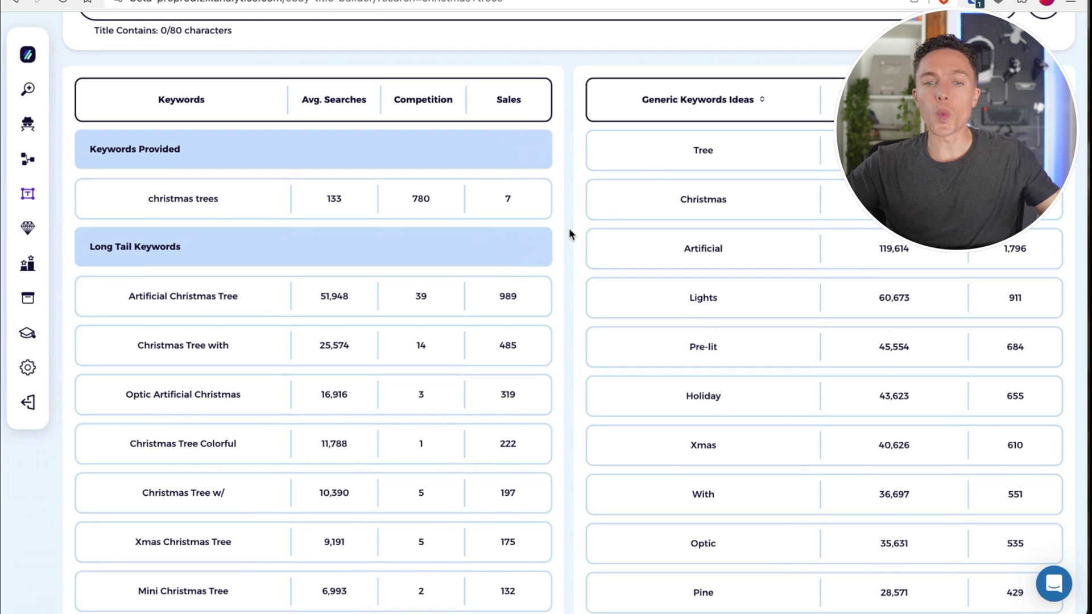
scroll(569, 231, "up", 4)
scroll(569, 227, "up", 2)
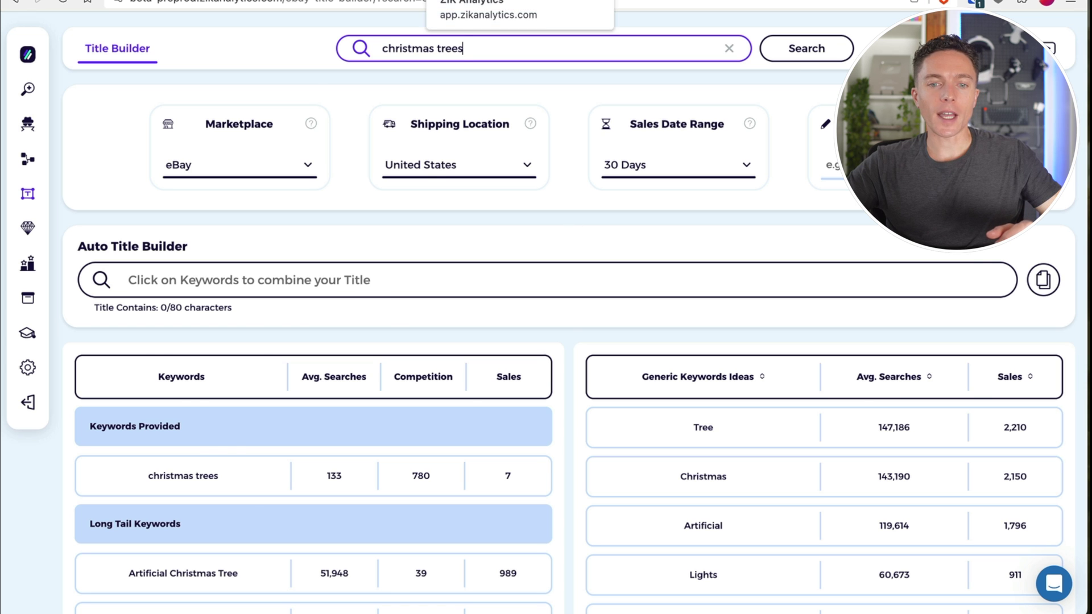
left_click(472, 1)
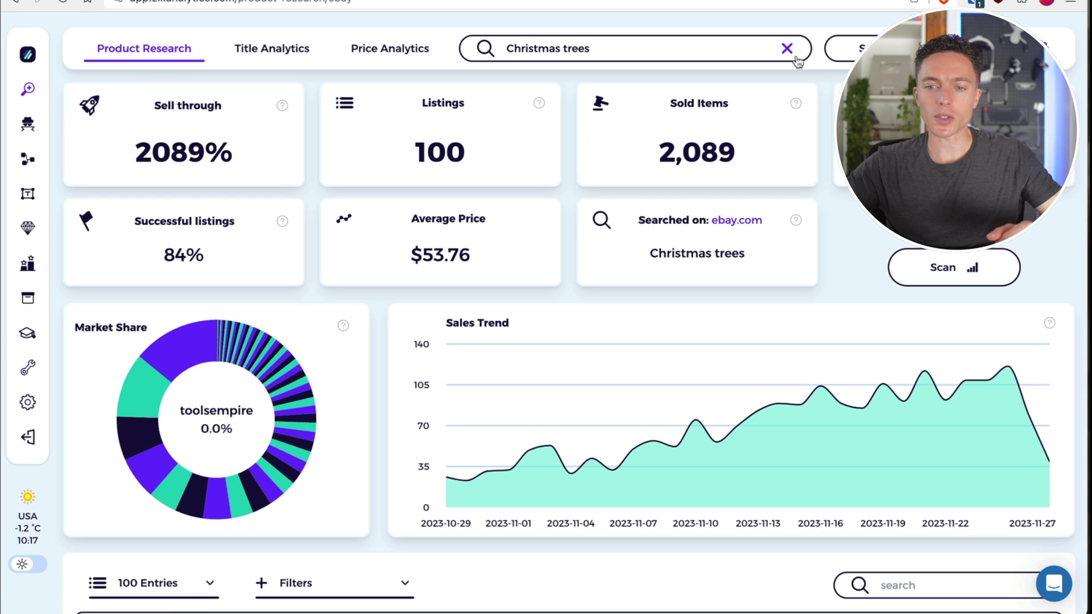
Look over Title Analytics and the sales stats for the 'Christmas trees' search
mouse_move(309, 375)
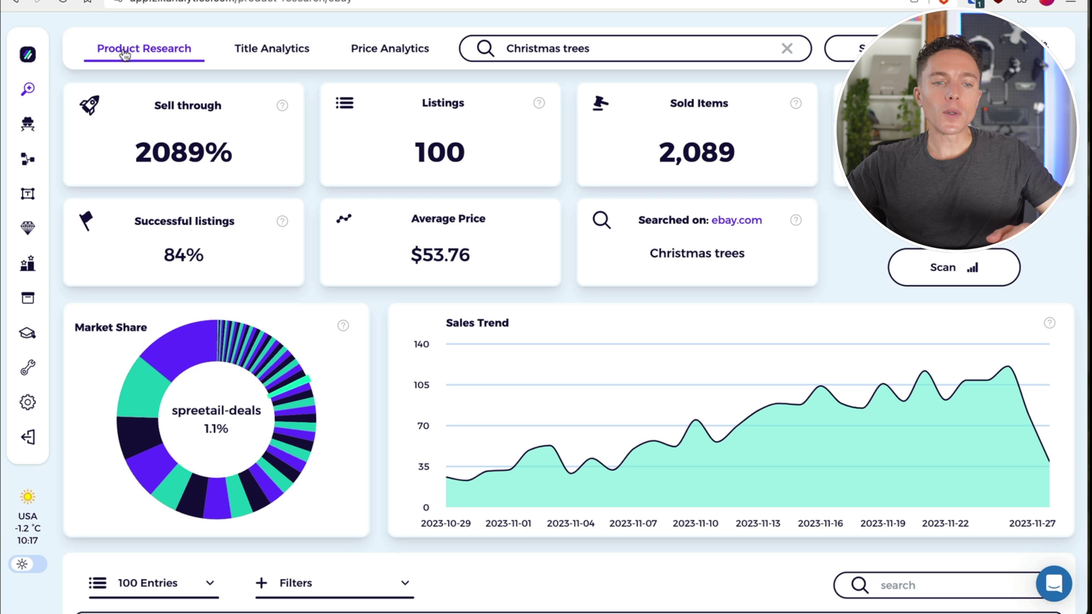
left_click(254, 55)
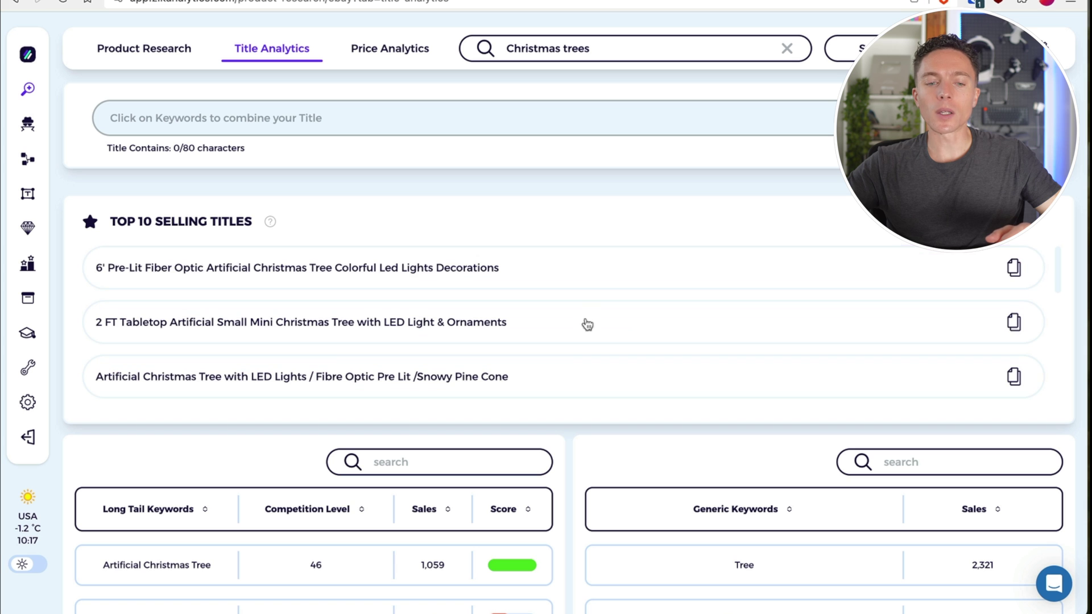
scroll(590, 287, "down", 1)
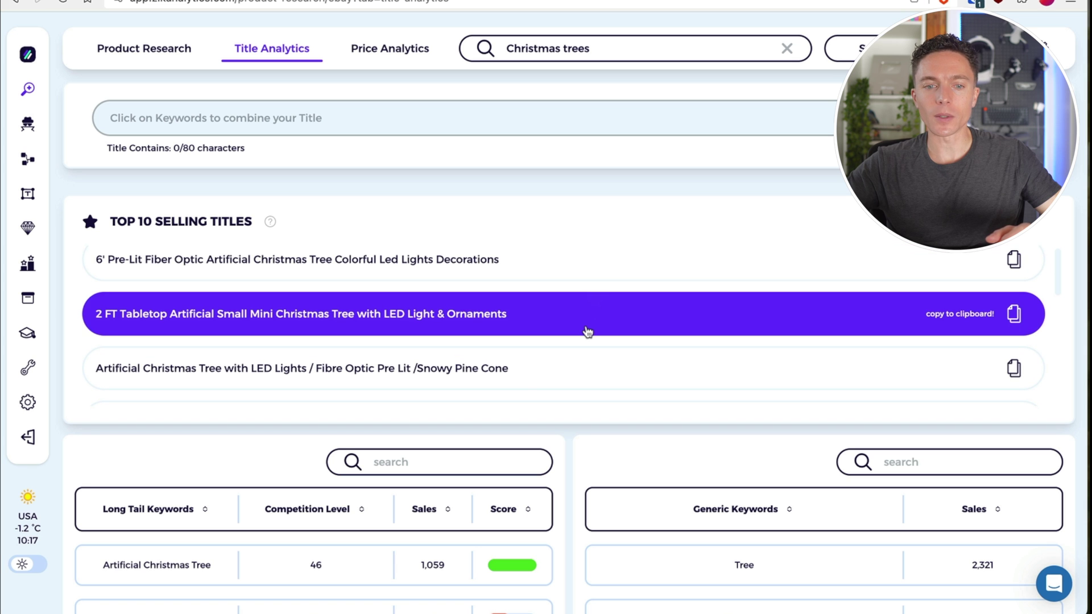
left_click(152, 56)
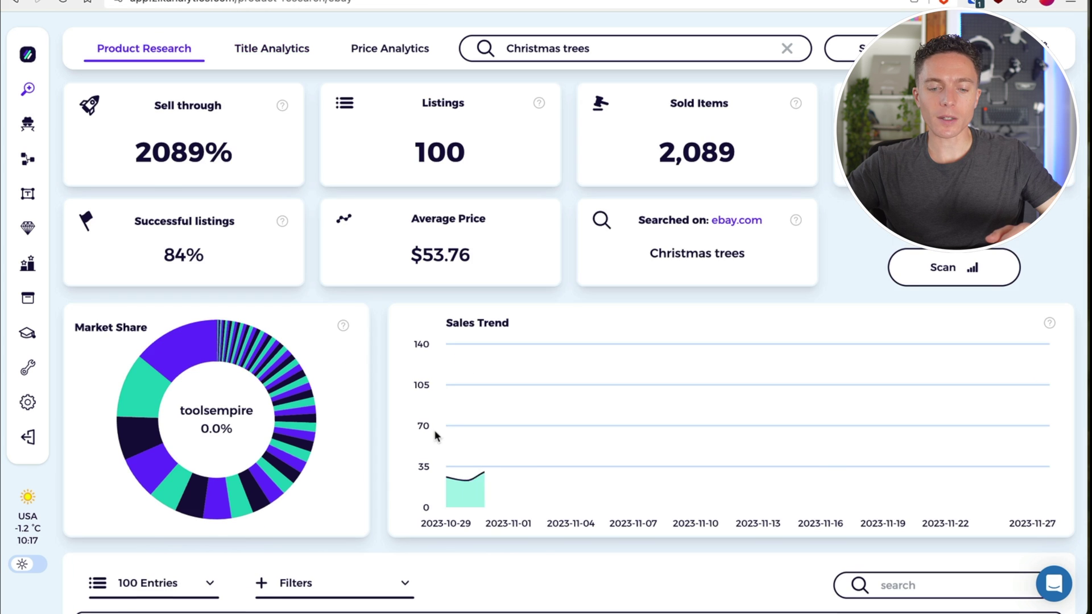
scroll(394, 475, "down", 5)
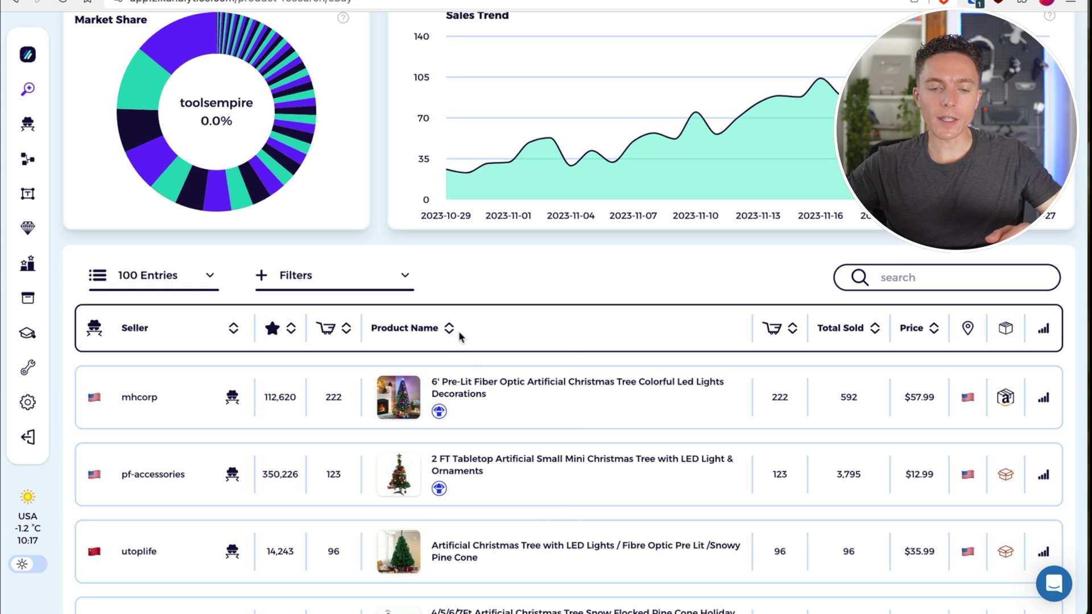
scroll(452, 336, "up", 5)
scroll(380, 46, "up", 1)
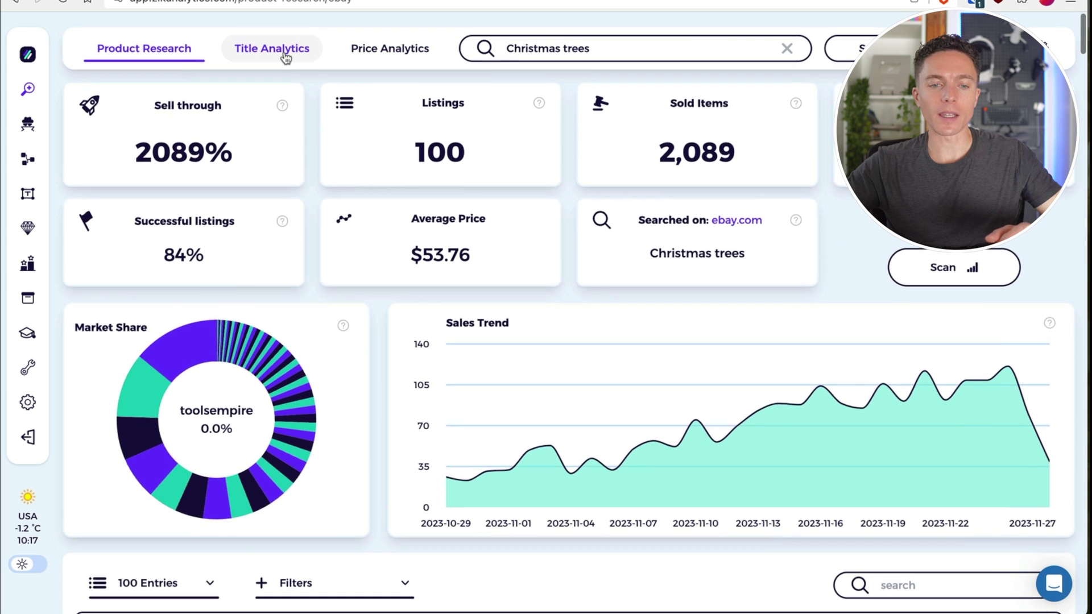
Review the Christmas trees title keyword table, zoomed out to see keyword sales counts
left_click(280, 56)
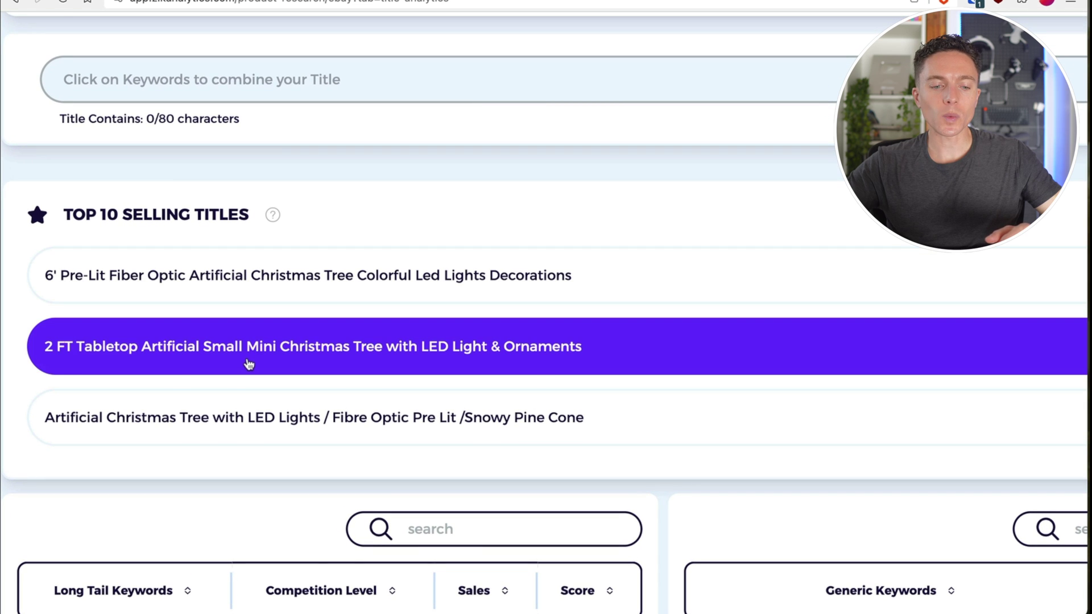
scroll(254, 429, "down", 1)
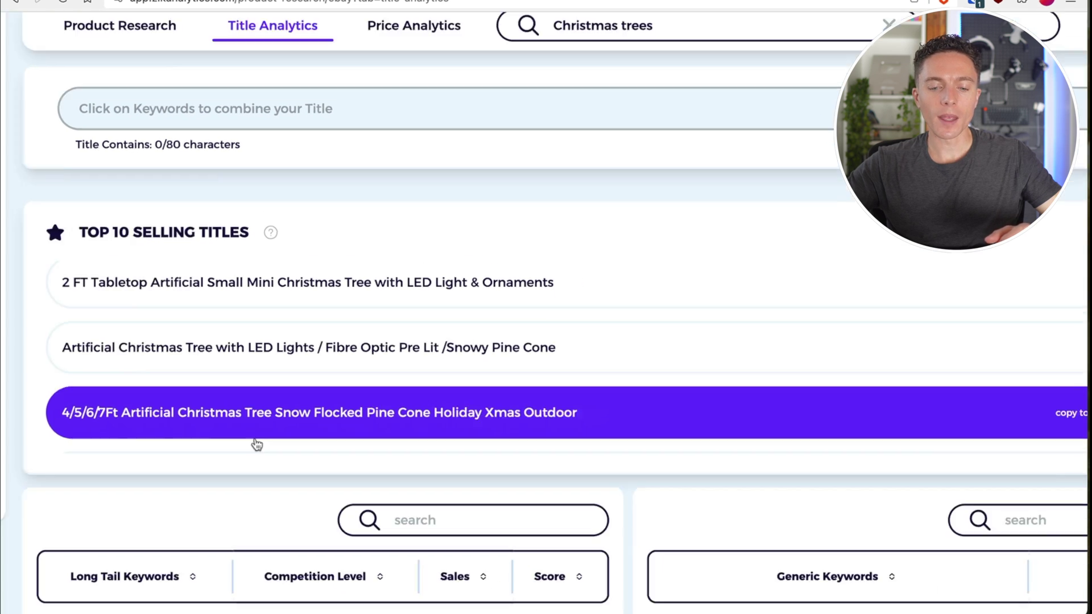
scroll(261, 458, "down", 5)
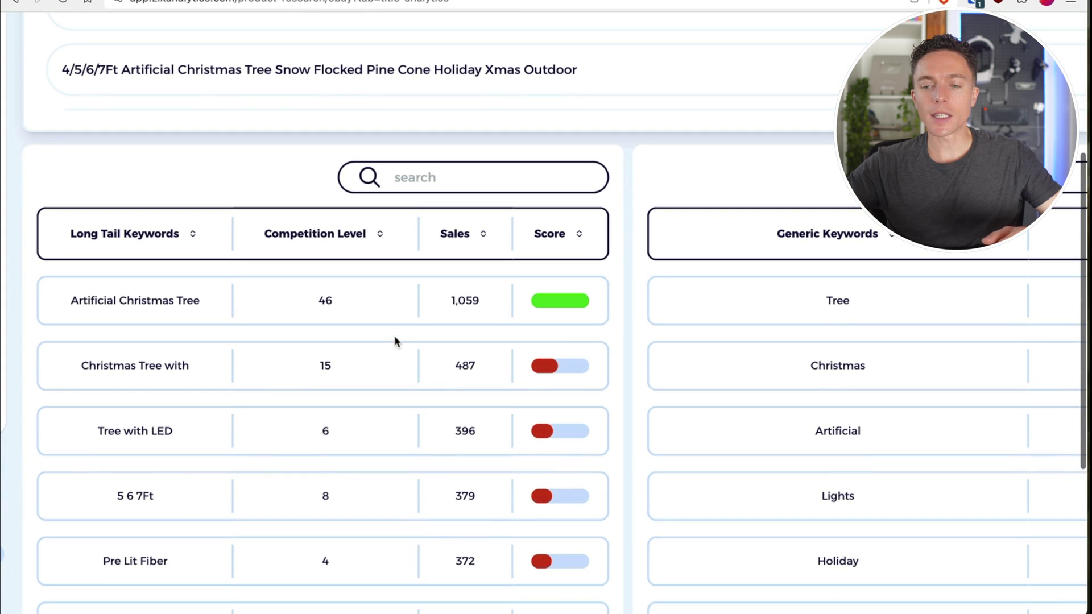
scroll(664, 329, "down", 2)
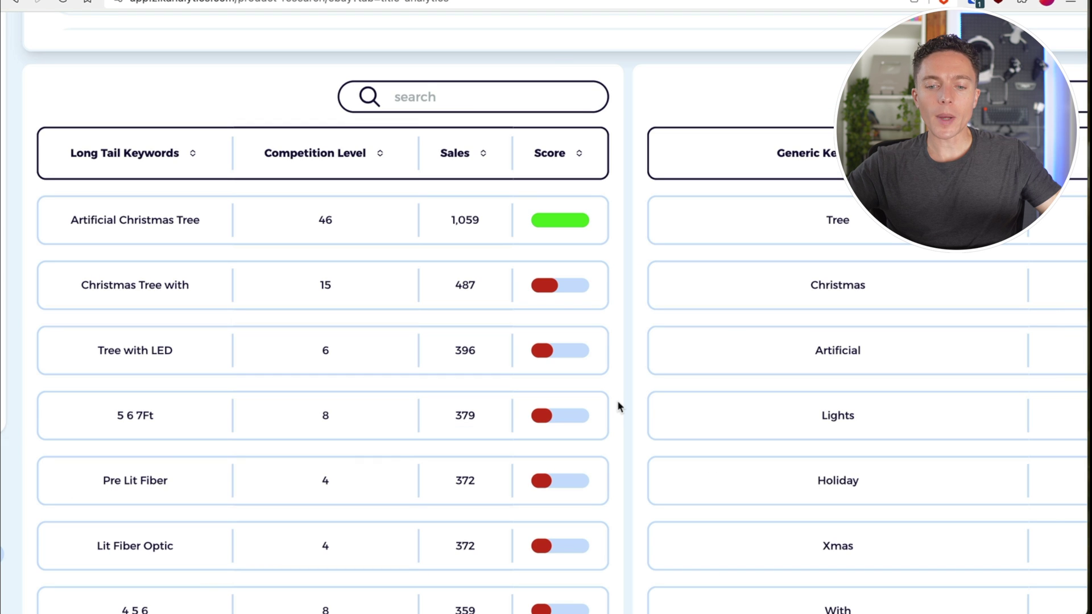
scroll(619, 405, "down", 2)
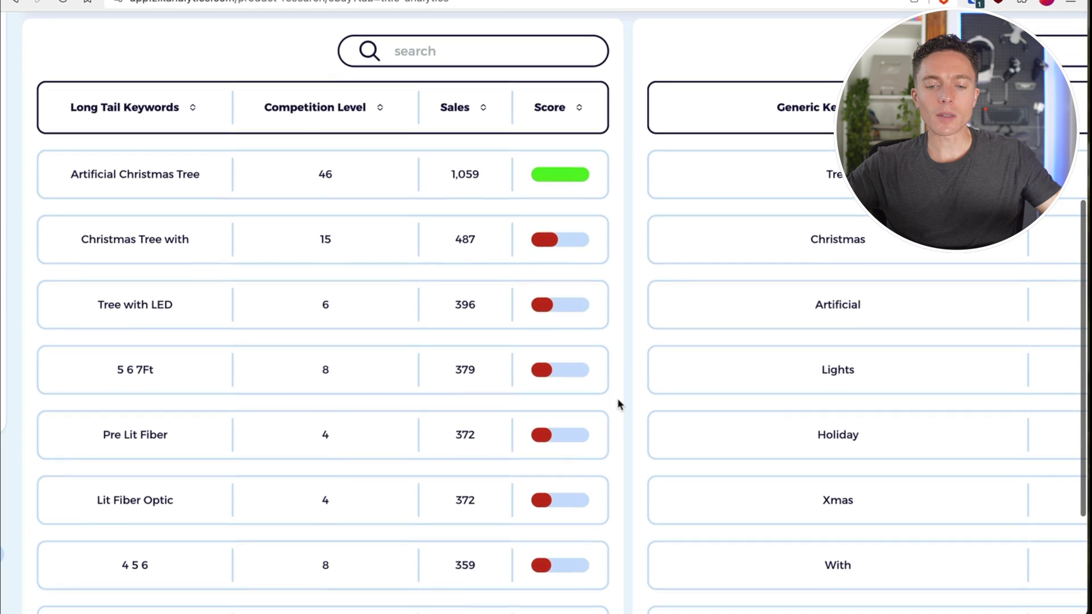
key("ctrl+minus")
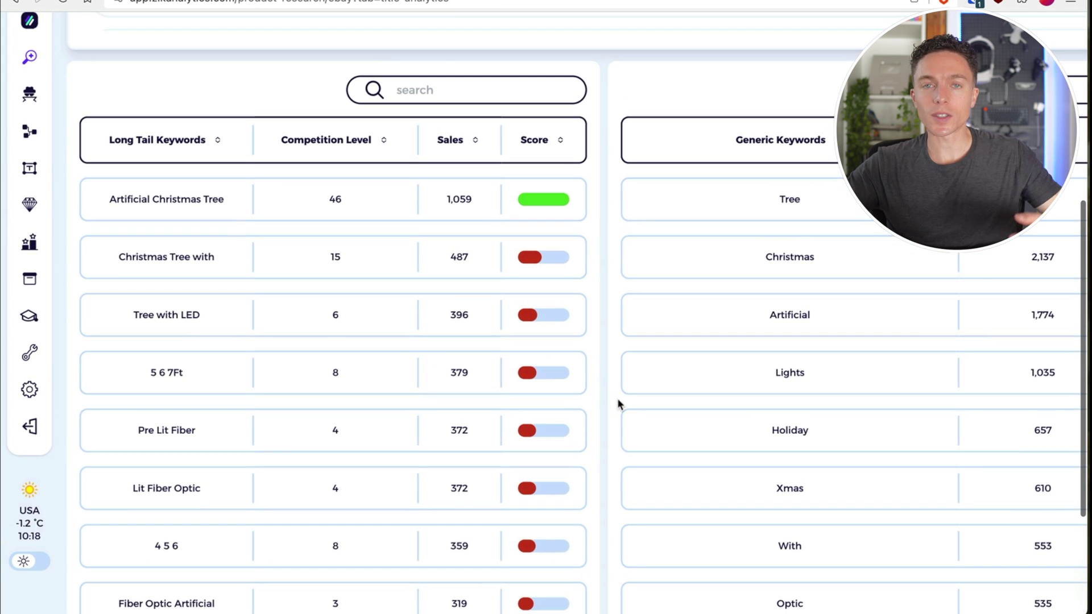
scroll(617, 398, "up", 10)
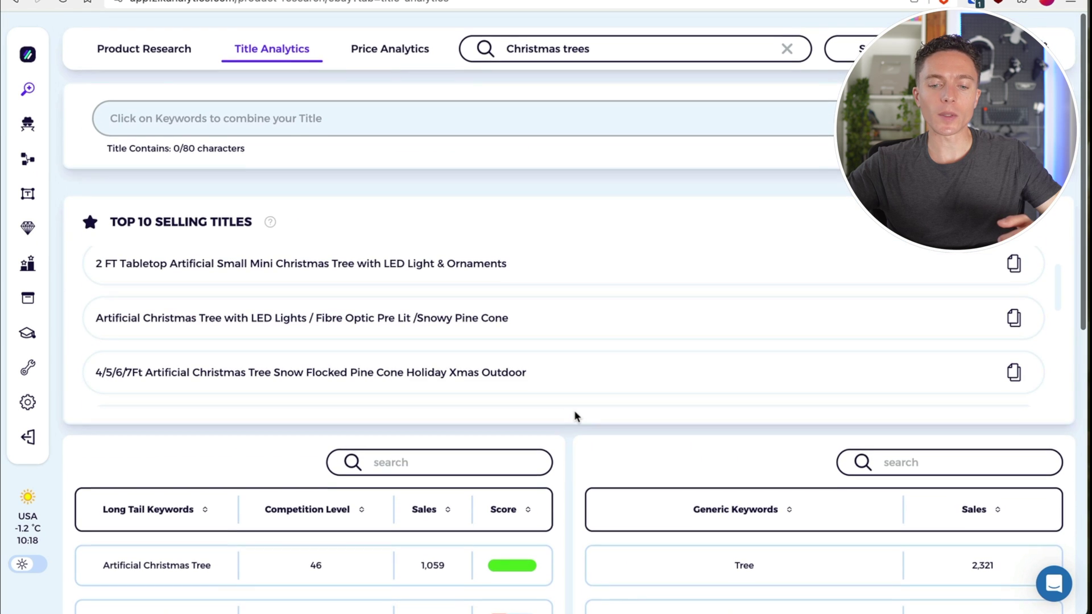
scroll(574, 411, "down", 3)
scroll(202, 98, "up", 3)
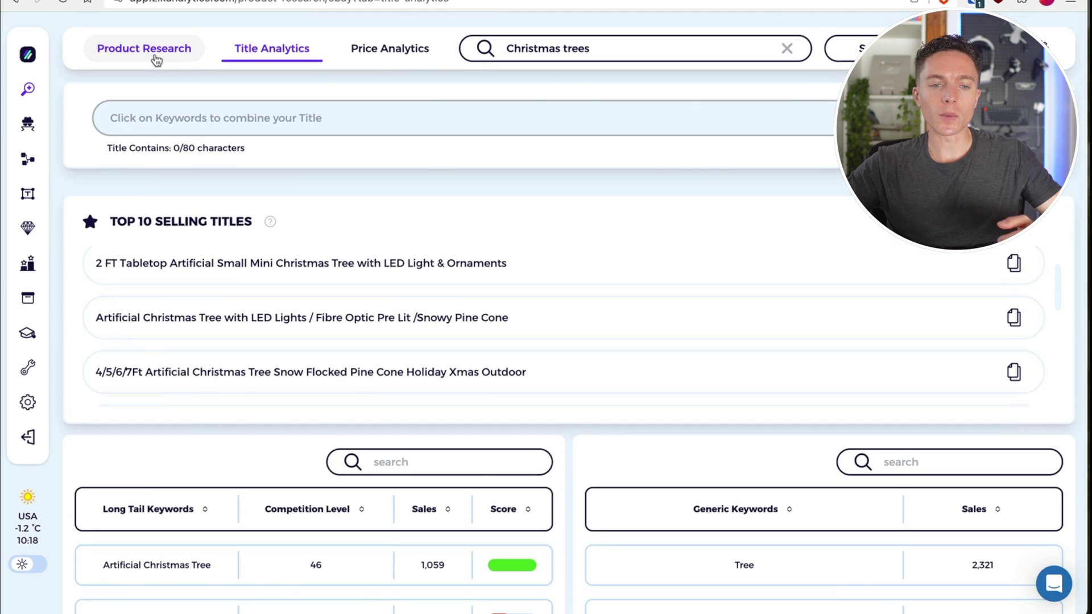
Recheck the Christmas trees sales overview, then scan the title keyword analysis again
left_click(144, 49)
scroll(537, 431, "down", 4)
scroll(536, 432, "down", 5)
scroll(370, 97, "up", 10)
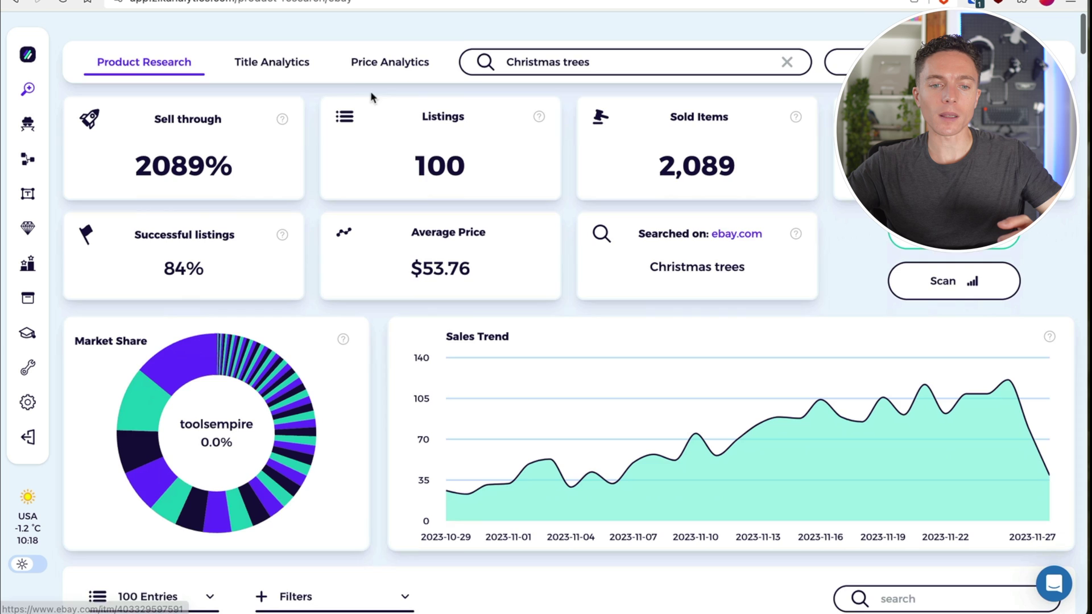
left_click(275, 57)
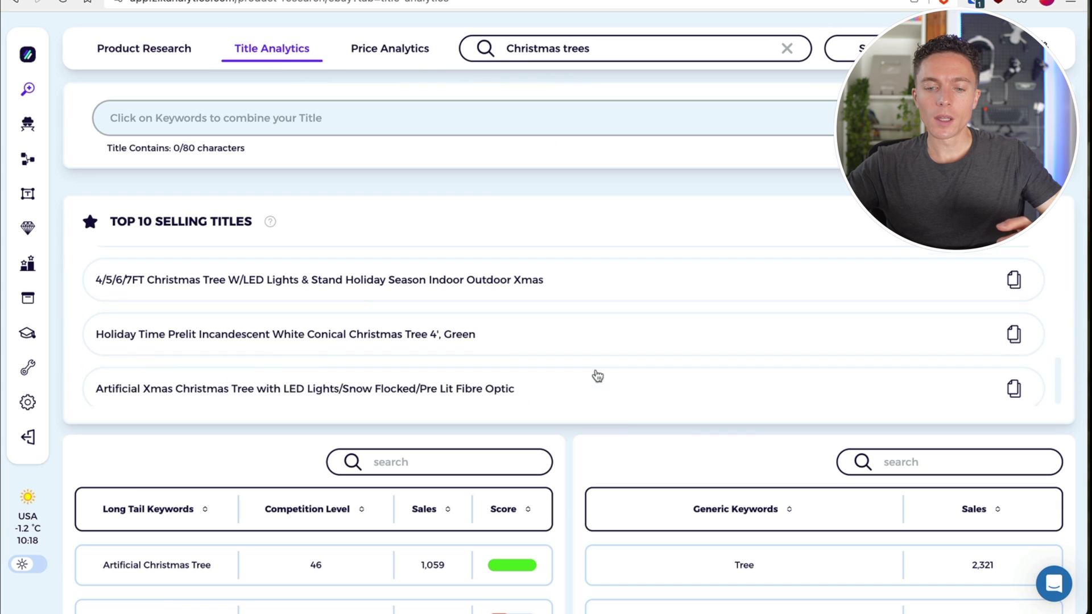
scroll(574, 506, "down", 5)
scroll(572, 506, "down", 2)
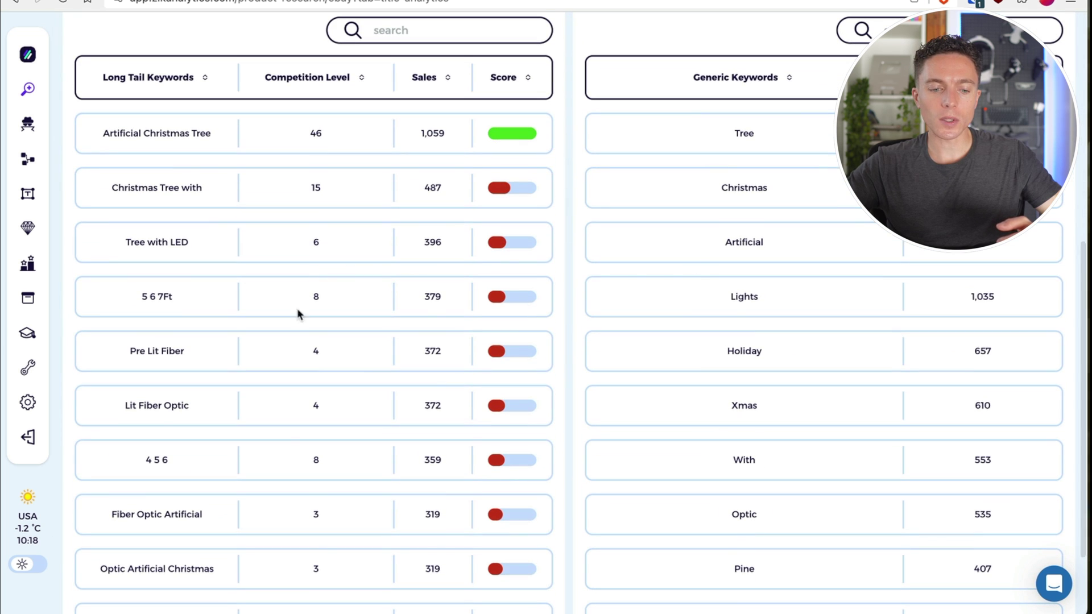
scroll(624, 329, "up", 8)
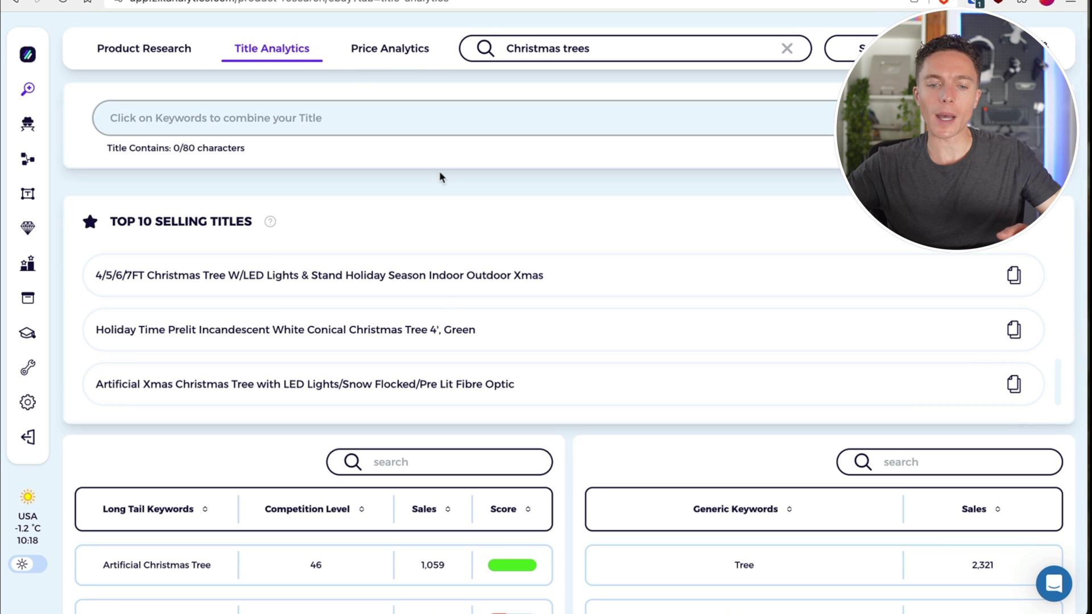
scroll(445, 267, "up", 6)
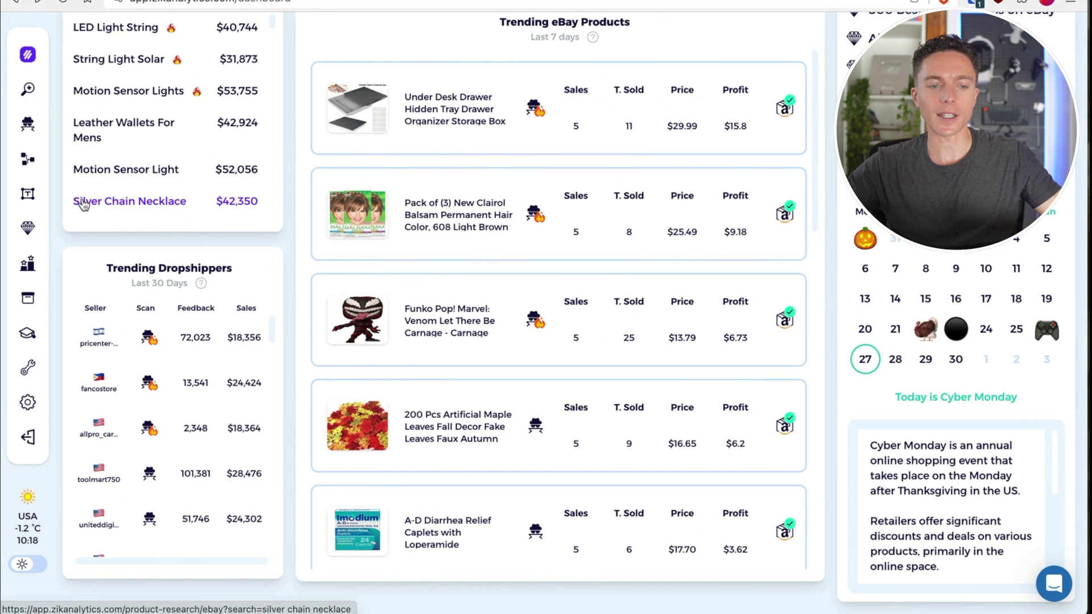
Open the 500 Best Selling Items list under Advanced Tools, then the Turbo Scanner
left_click(31, 229)
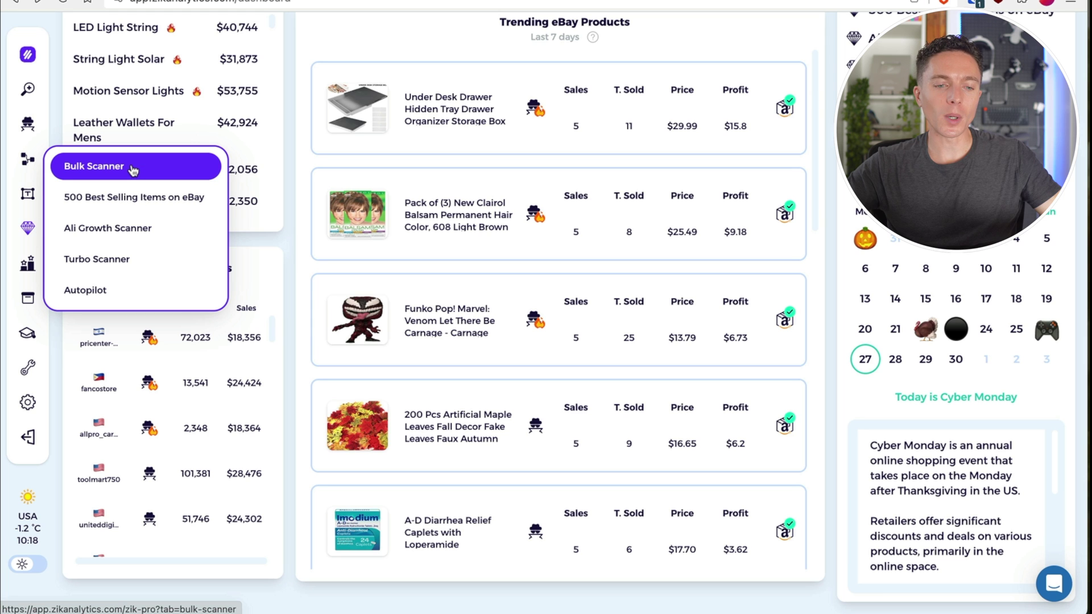
left_click(136, 199)
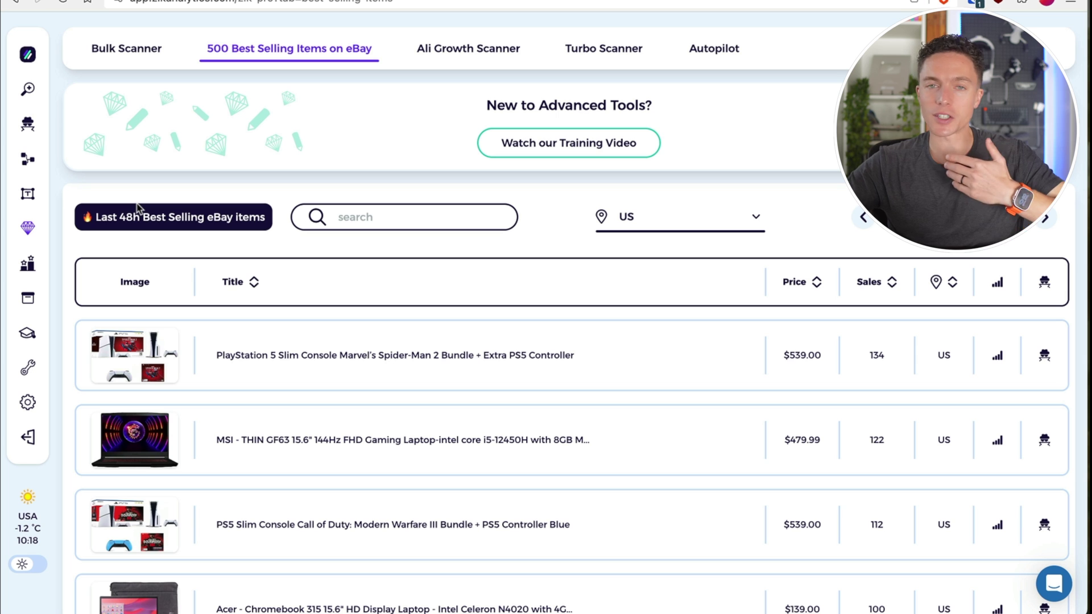
left_click(29, 229)
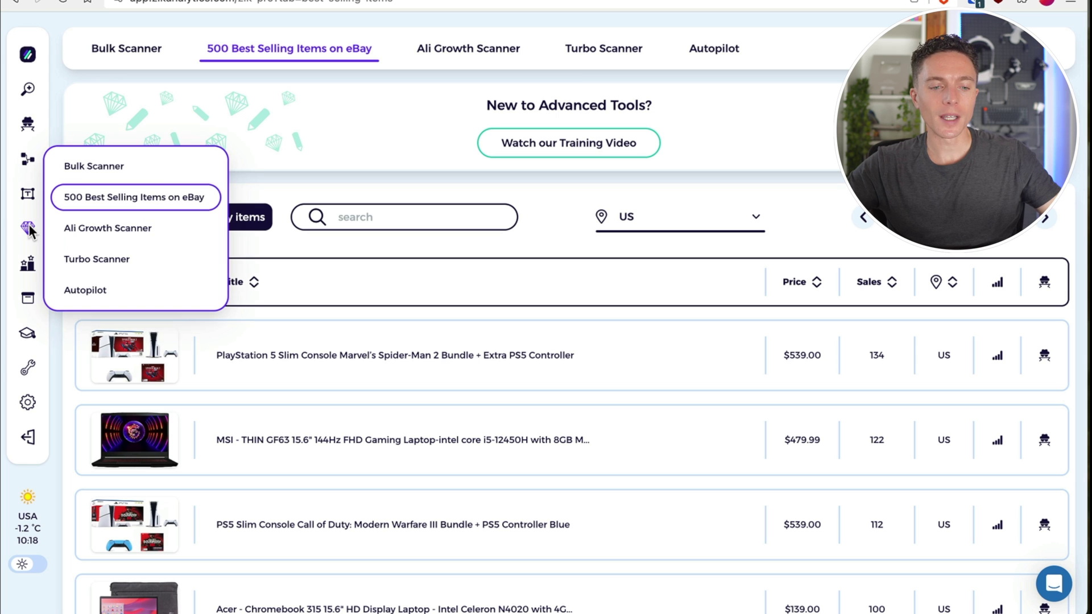
left_click(122, 269)
scroll(436, 359, "down", 2)
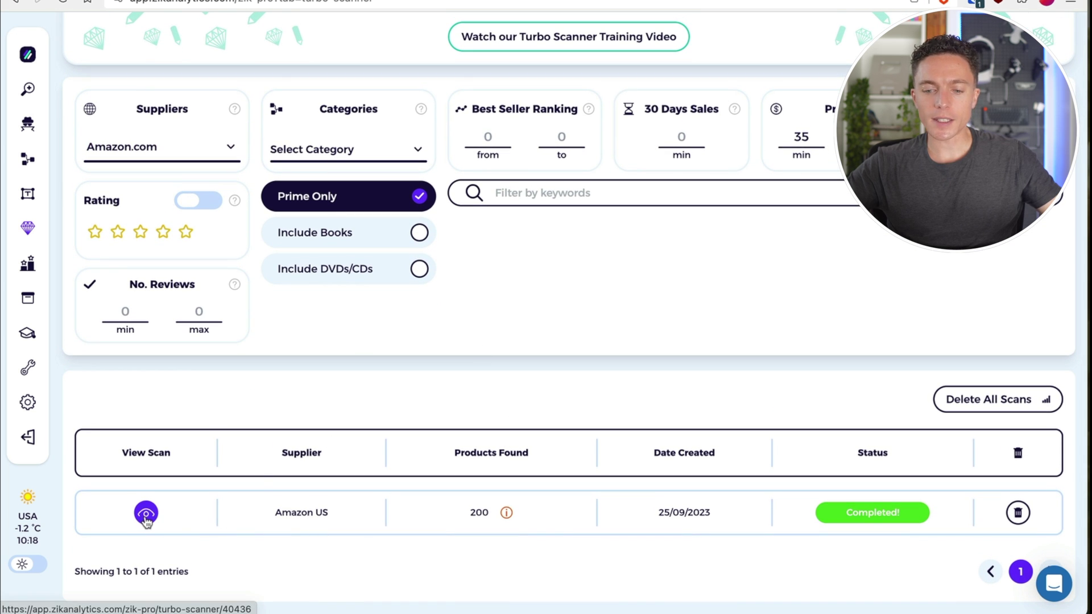
View the completed Amazon US scan and scroll its 200 Prime-only supplier products
left_click(146, 514)
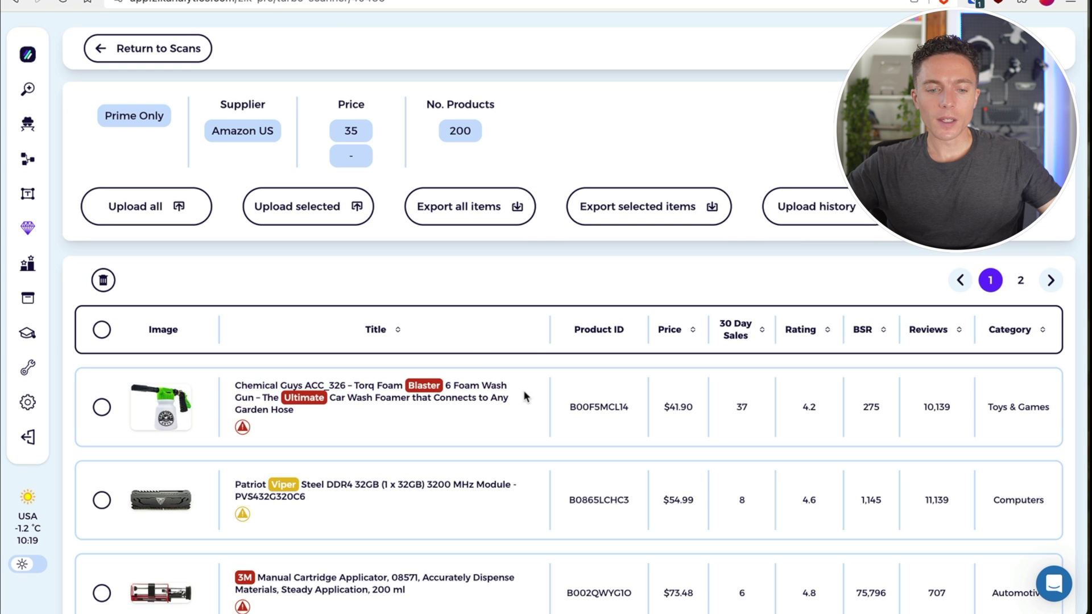
scroll(526, 423, "down", 2)
scroll(302, 285, "up", 3)
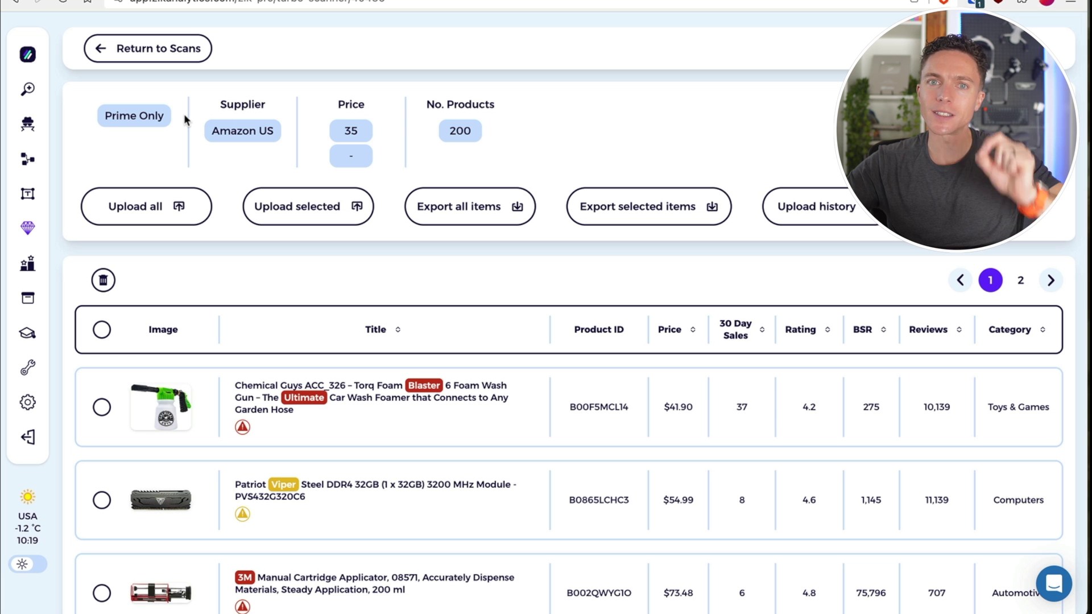
left_click(333, 199)
scroll(343, 222, "down", 2)
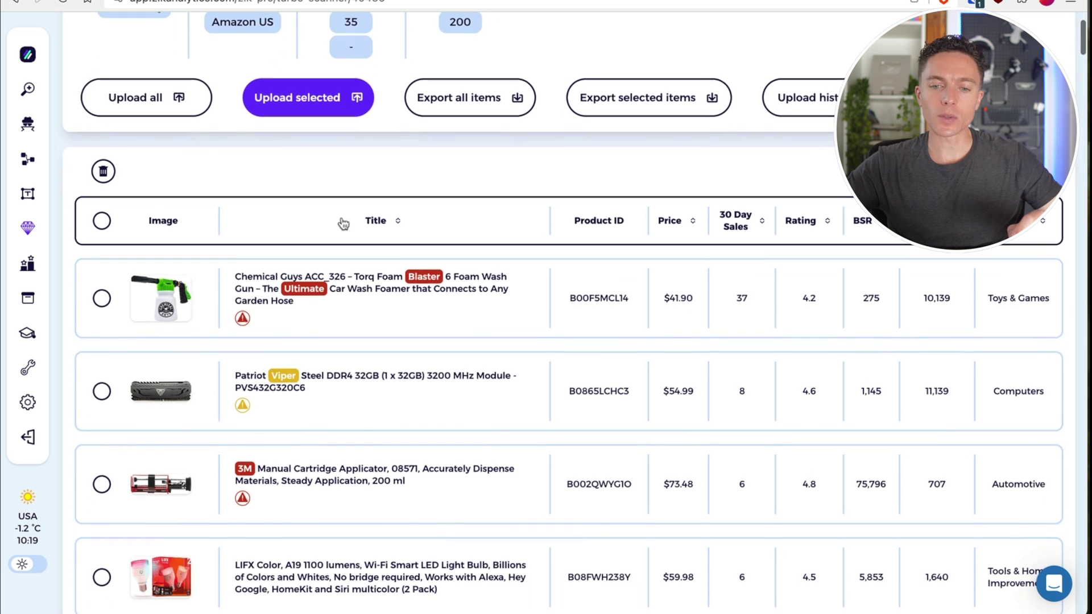
mouse_move(169, 312)
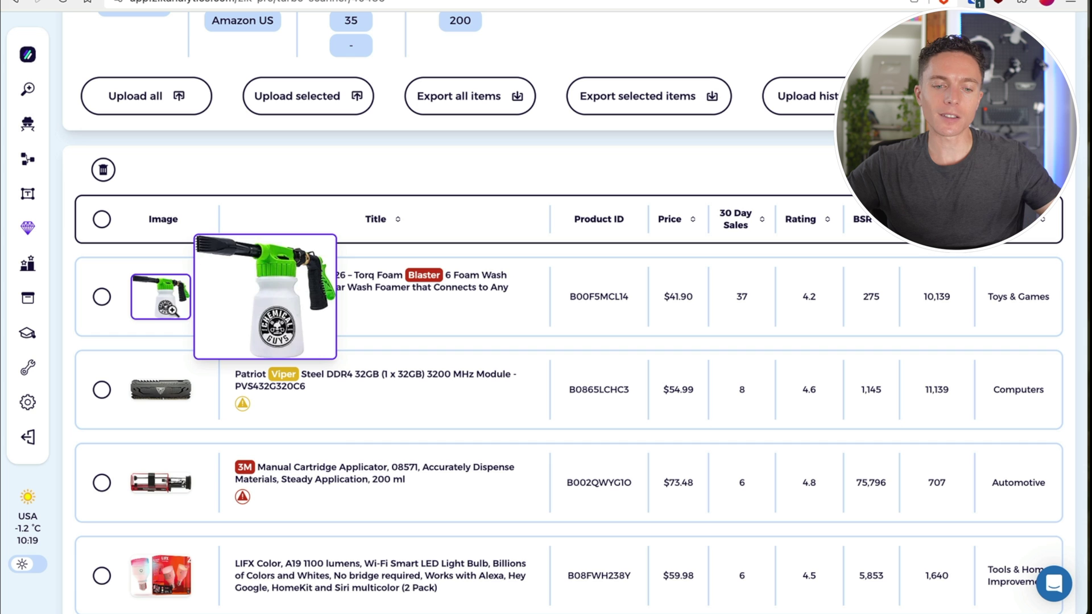
scroll(513, 308, "down", 1)
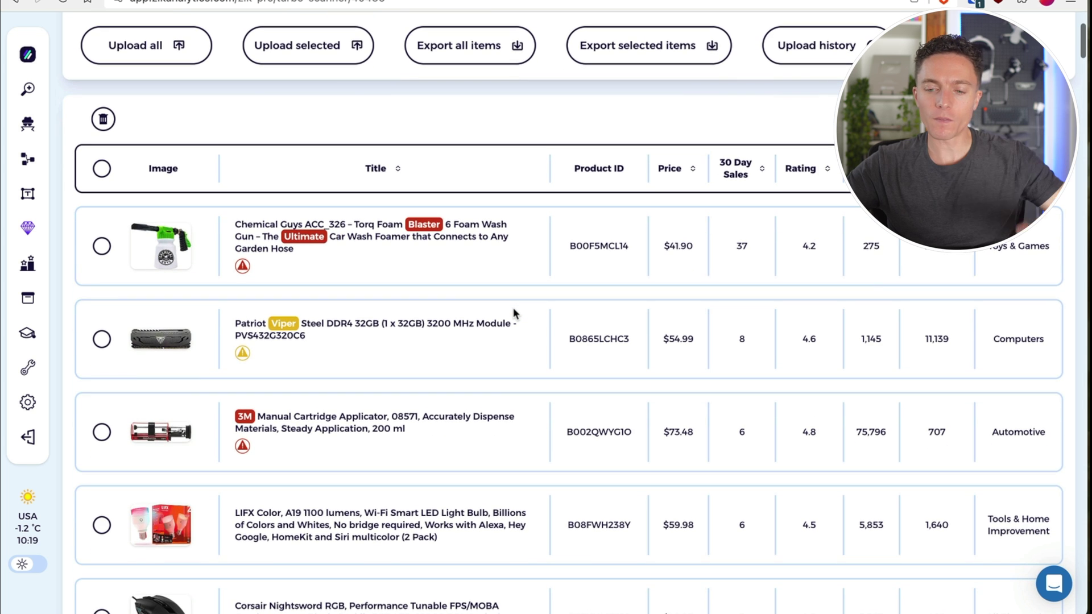
scroll(513, 314, "down", 1)
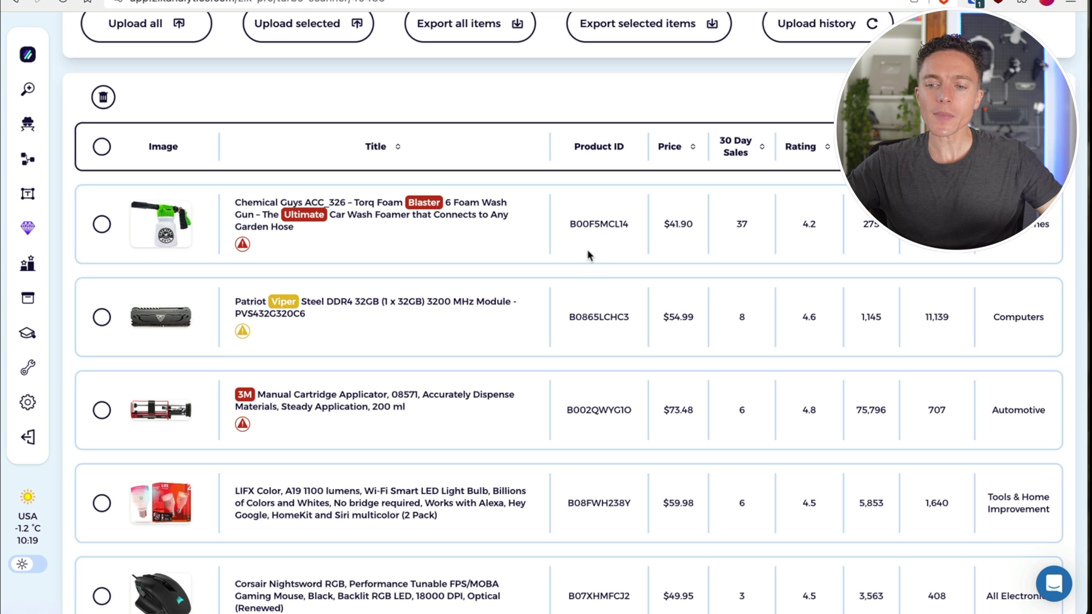
scroll(546, 304, "down", 1)
scroll(554, 312, "down", 8)
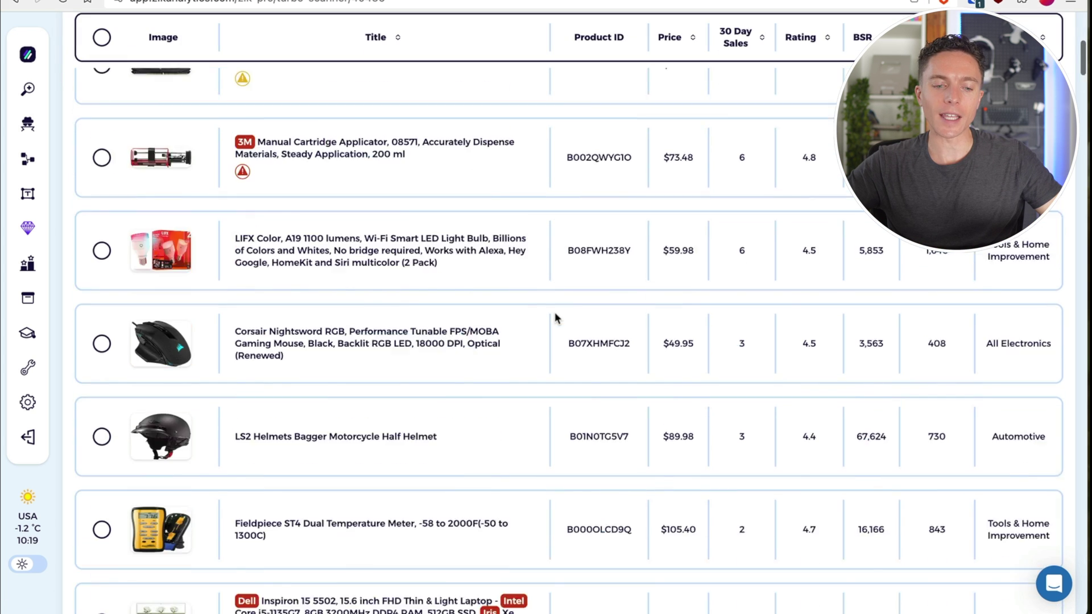
scroll(555, 315, "up", 11)
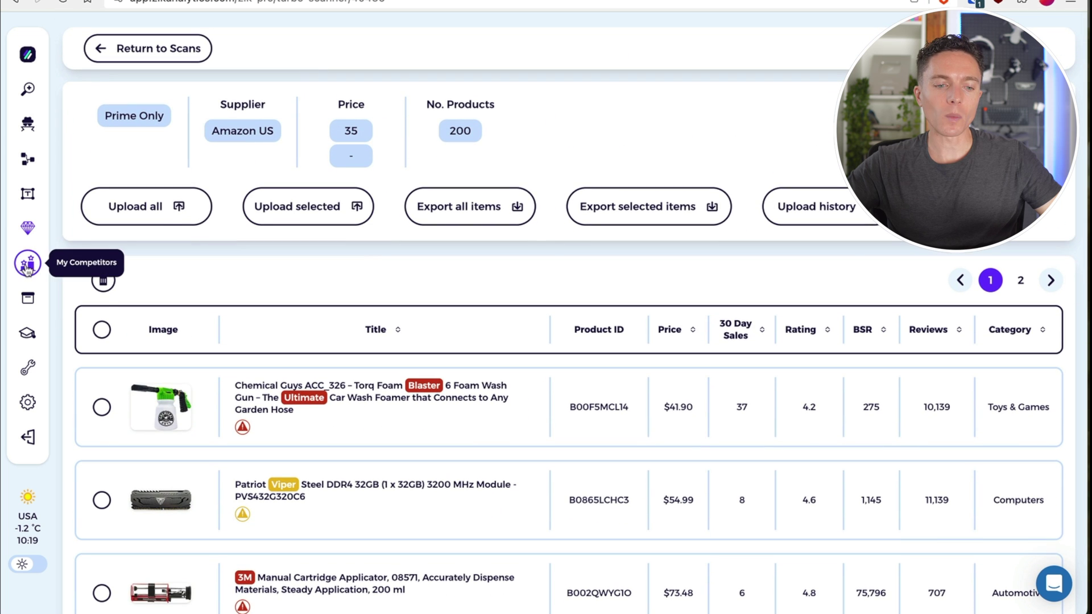
Open My Competitors to see the saved list of seven eBay stores
left_click(31, 266)
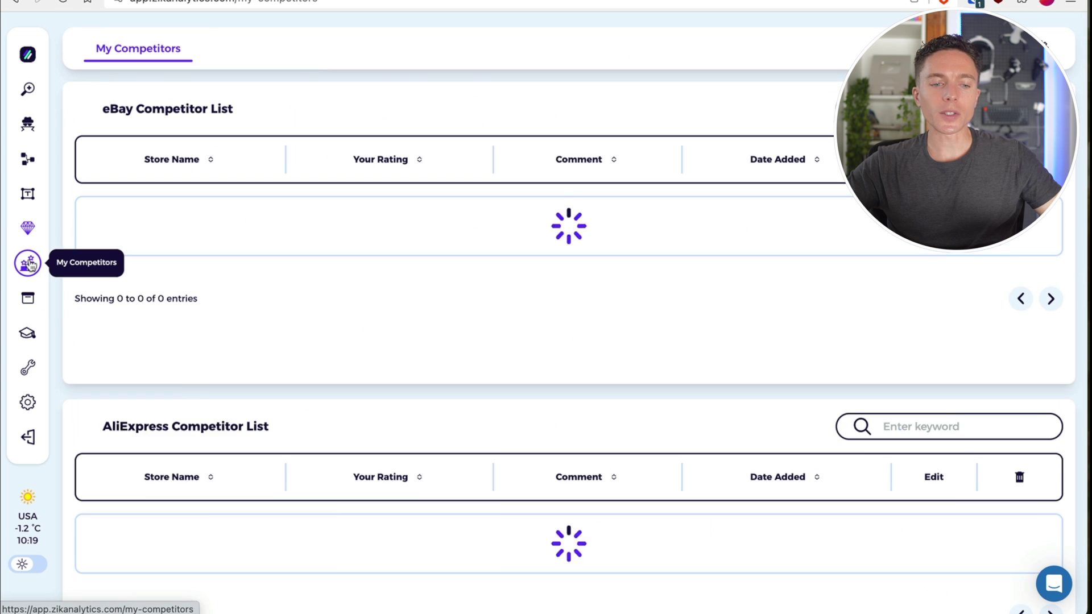